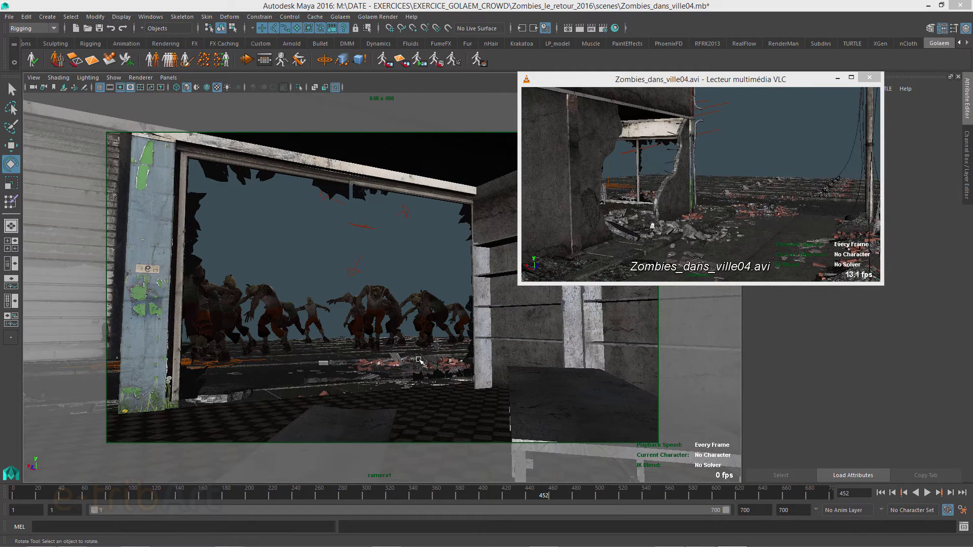
Pause the Zombies_dans_ville04.avi preview and close the video player
click(723, 187)
key(space)
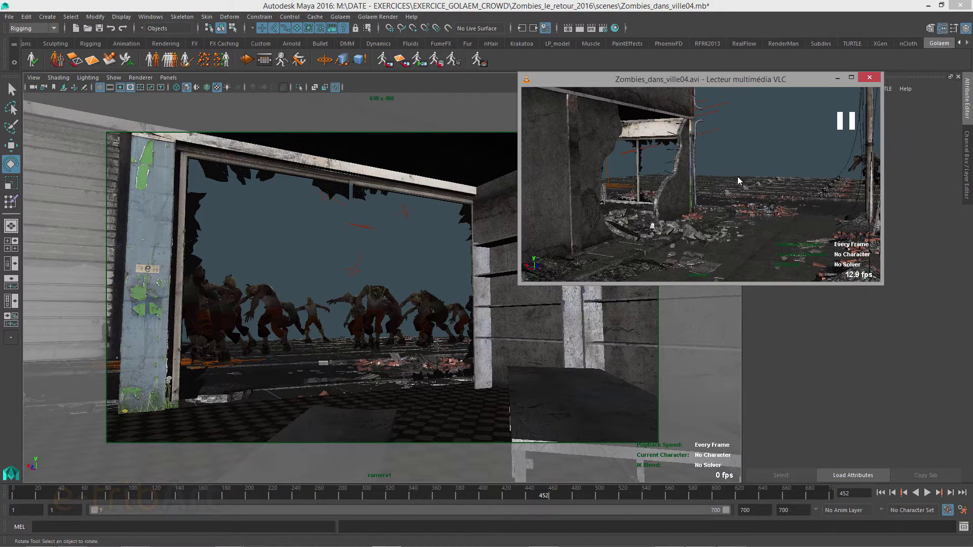
click(870, 77)
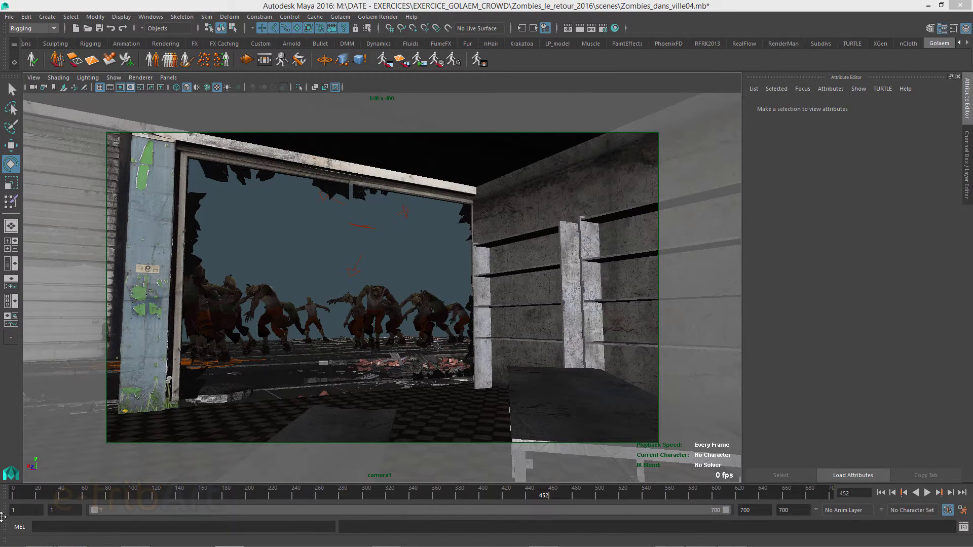
Scrub the animation through camera1 up to frame 515 and switch the viewport to the persp camera over the street
drag(13, 494, 616, 497)
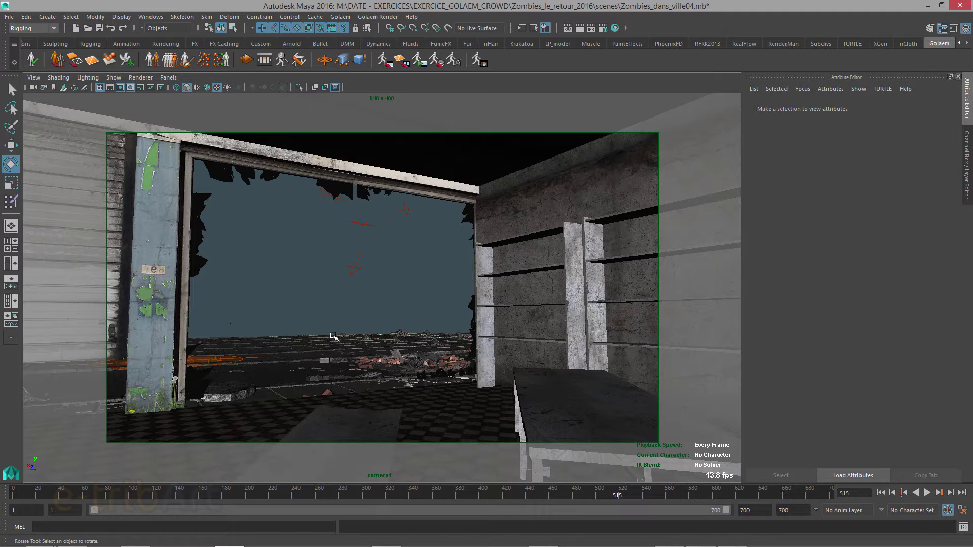
click(169, 79)
mouse_move(195, 88)
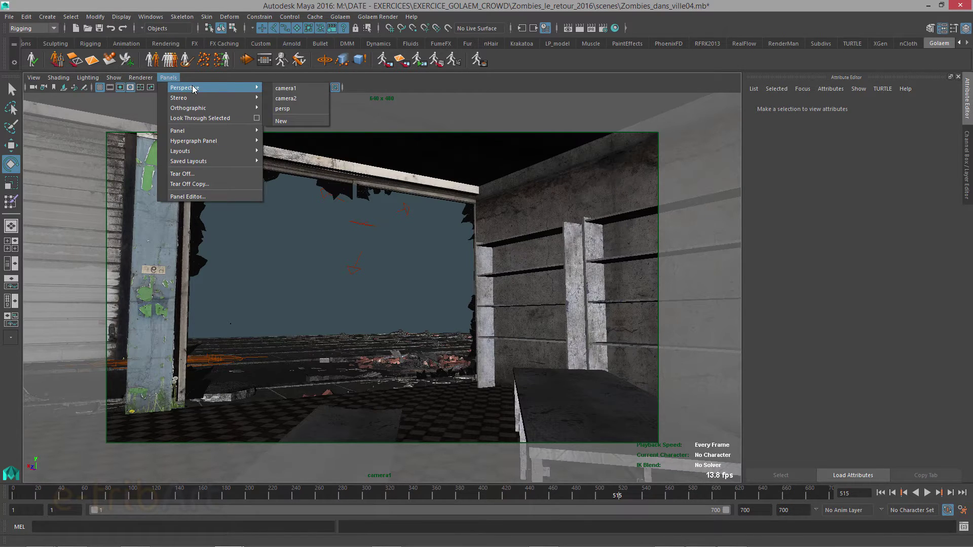
click(282, 109)
alt+drag(324, 292, 295, 288)
alt+middle_drag(296, 289, 365, 303)
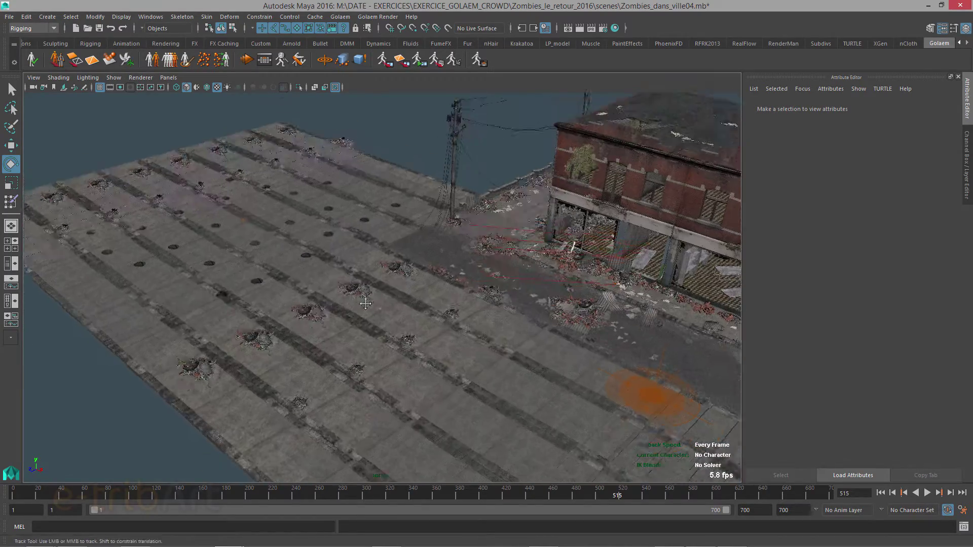
alt+drag(366, 303, 334, 284)
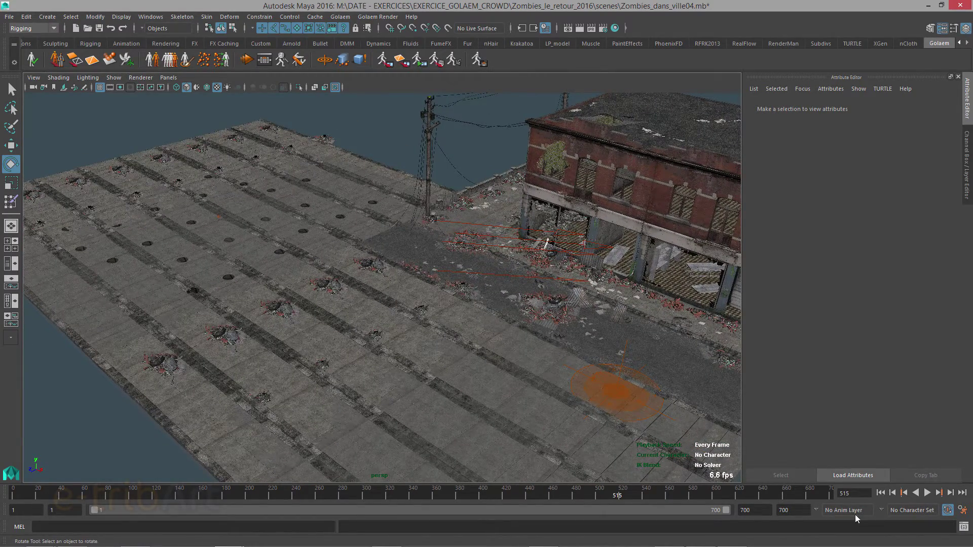
Play the crowd animation from the first frame, stop it at frame 320 and examine the zombies up close
click(880, 492)
click(927, 493)
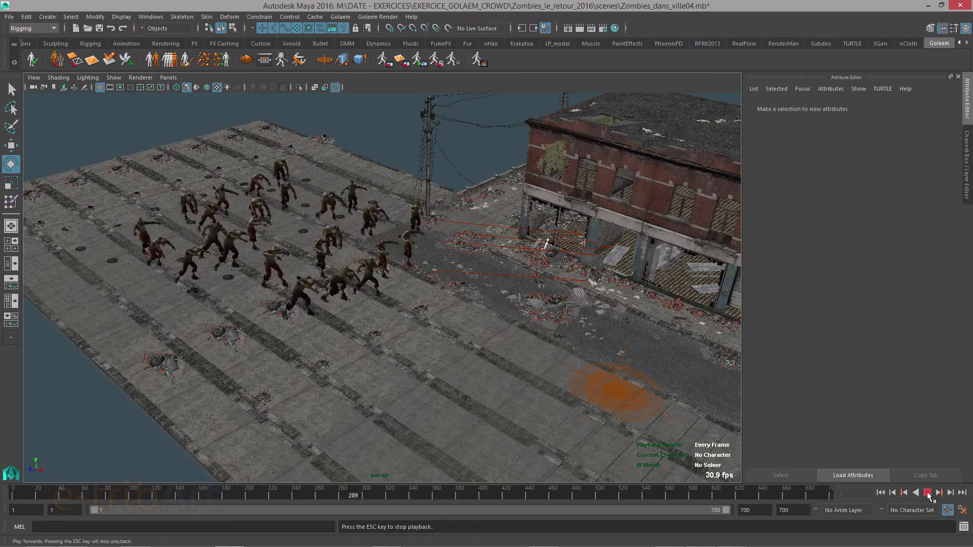
click(927, 492)
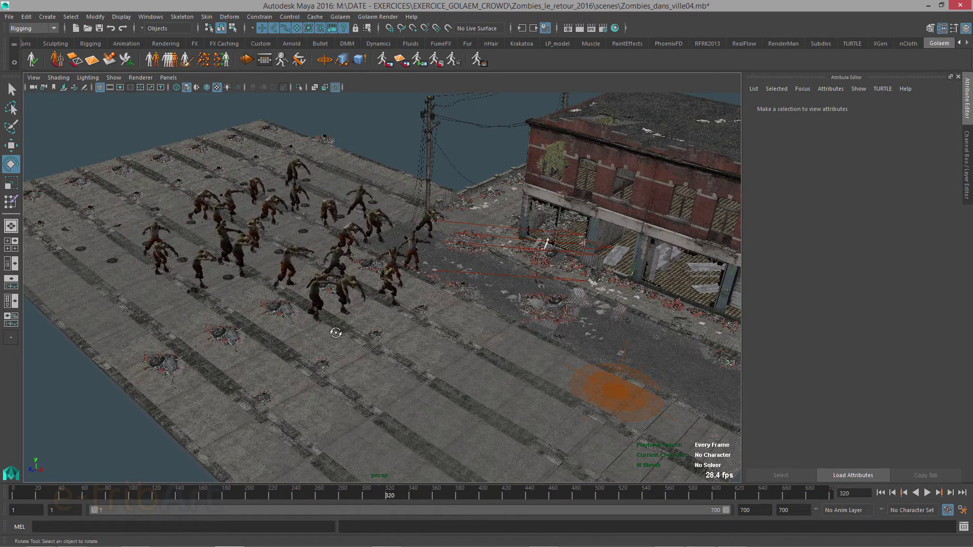
alt+drag(341, 334, 306, 322)
alt+right_drag(310, 321, 455, 350)
mouse_move(455, 349)
alt+mouse_down()
mouse_move(456, 324)
mouse_move(456, 342)
alt+mouse_up()
alt+right_drag(456, 342, 430, 344)
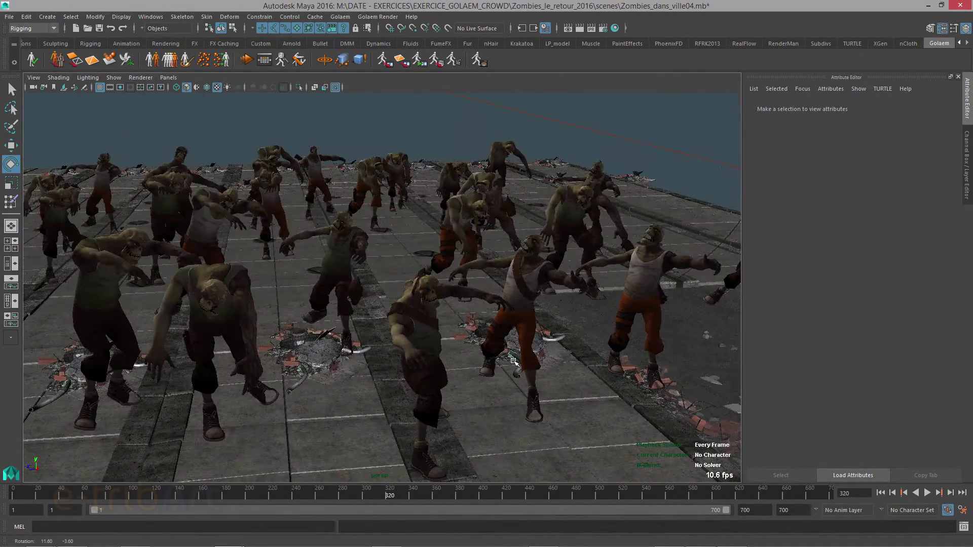
alt+drag(430, 344, 483, 353)
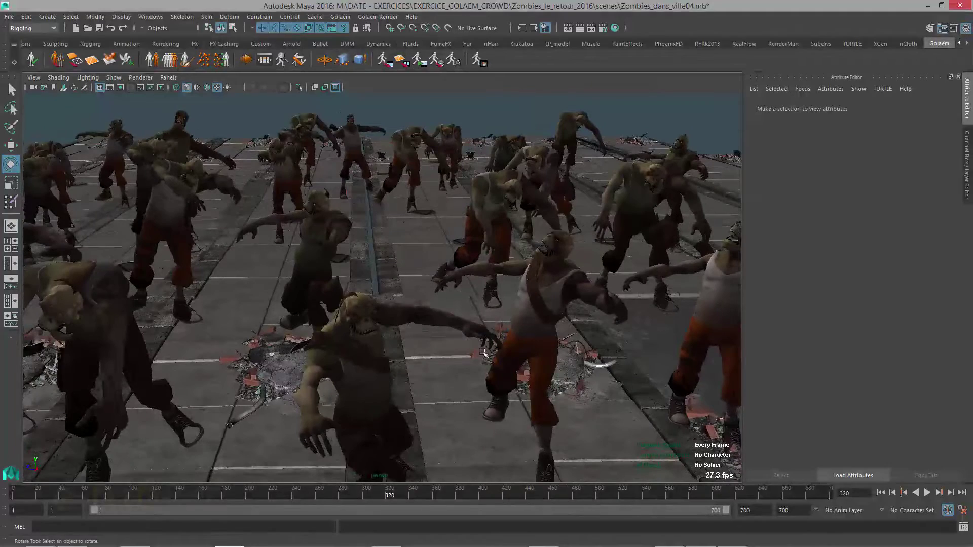
Play the animation on to frame 343 and look over the zombie crowd's variations from an angle
click(926, 493)
click(927, 492)
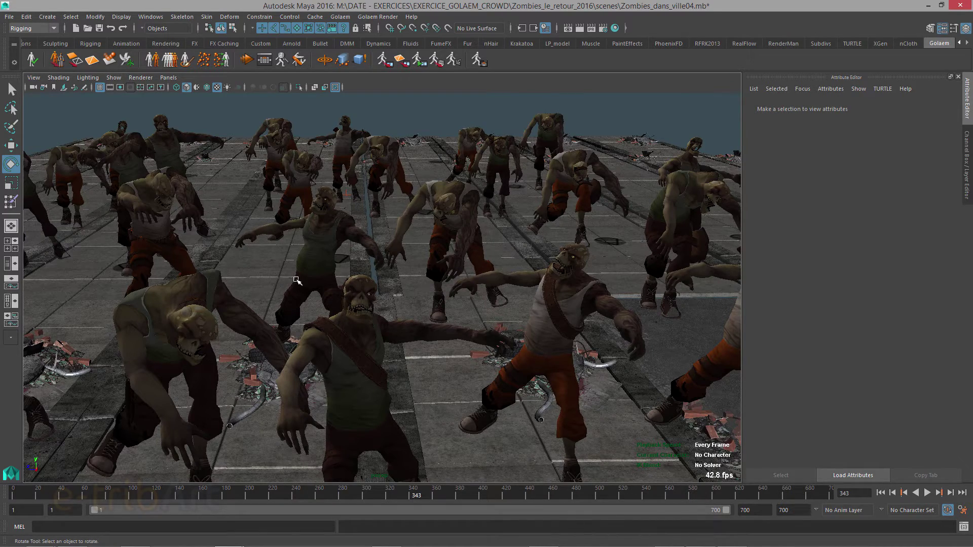
alt+right_drag(296, 278, 190, 273)
alt+drag(190, 272, 361, 318)
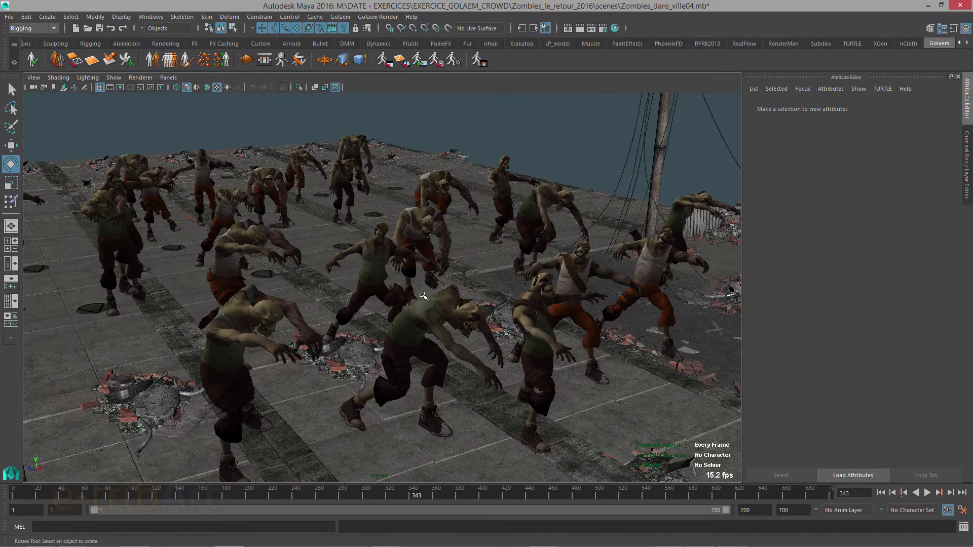
alt+drag(403, 288, 393, 290)
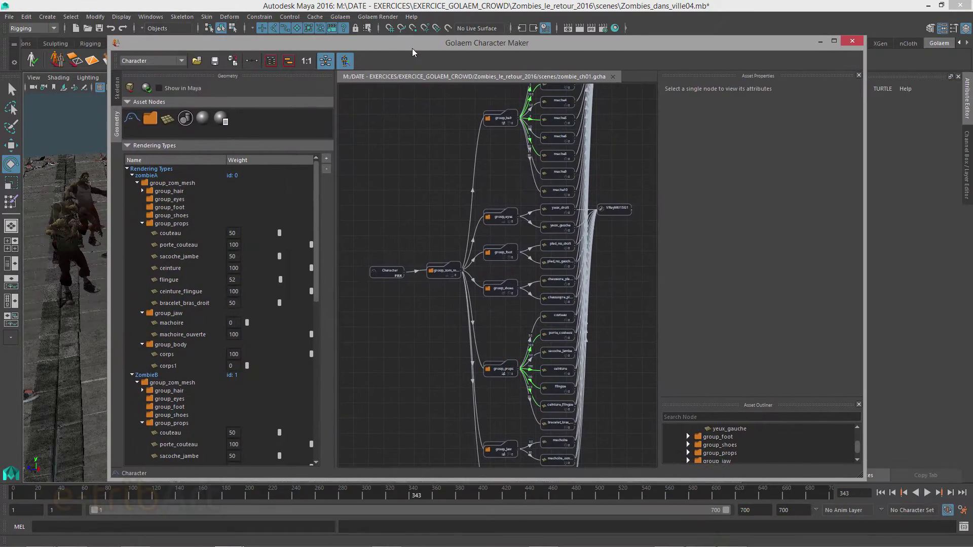
Examine the skeleton mapping of zombie_ch01.gcha in the Golaem Character Maker and frame the whole node graph
click(115, 93)
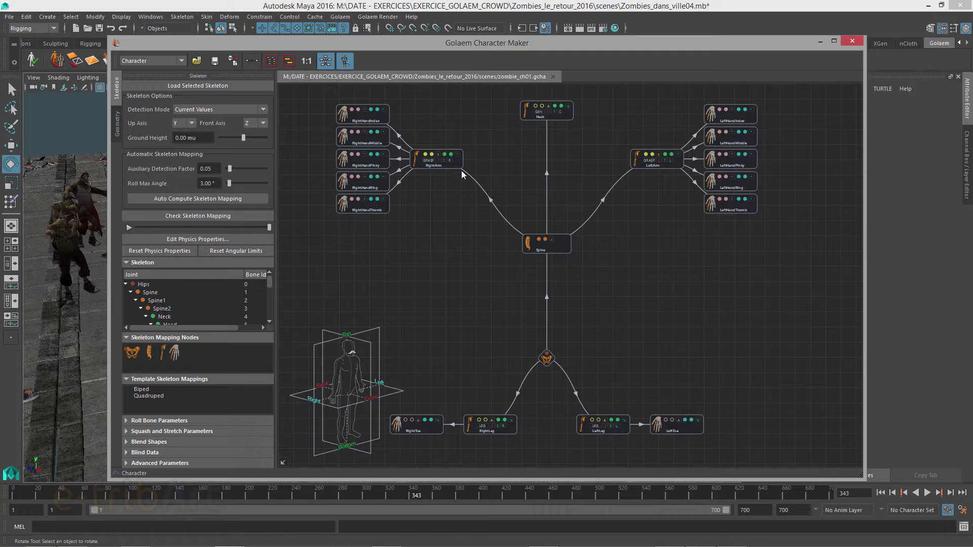
middle_drag(452, 166, 690, 178)
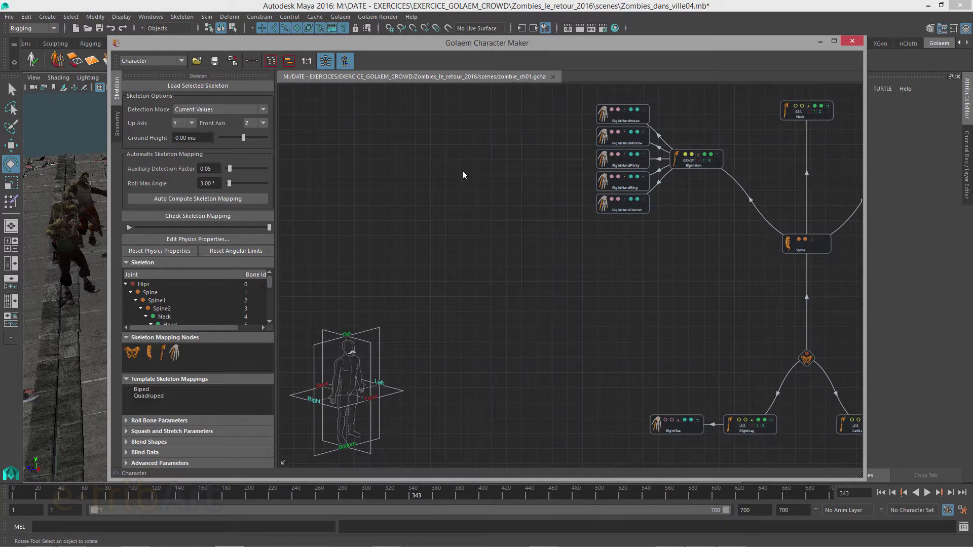
middle_drag(612, 210, 462, 239)
scroll(565, 228, up, 3)
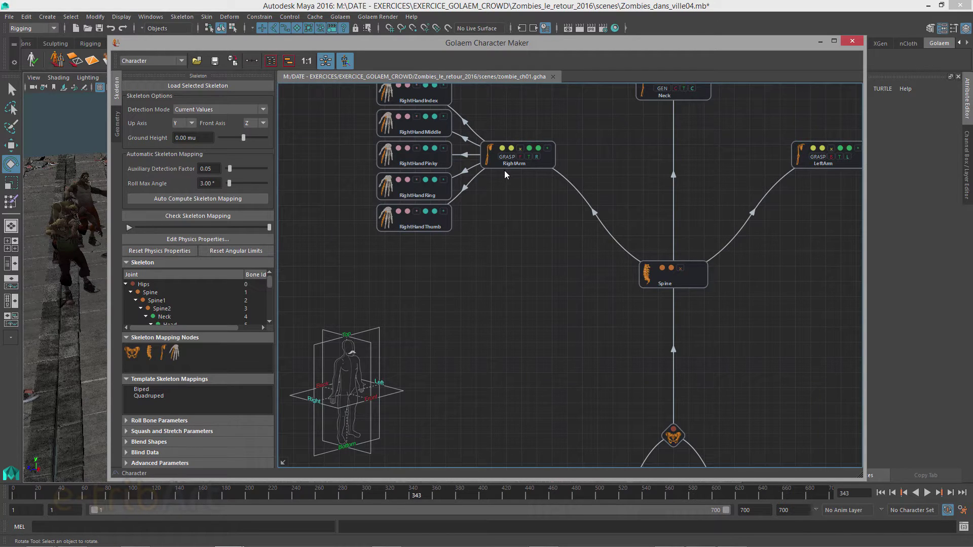
scroll(542, 248, down, 5)
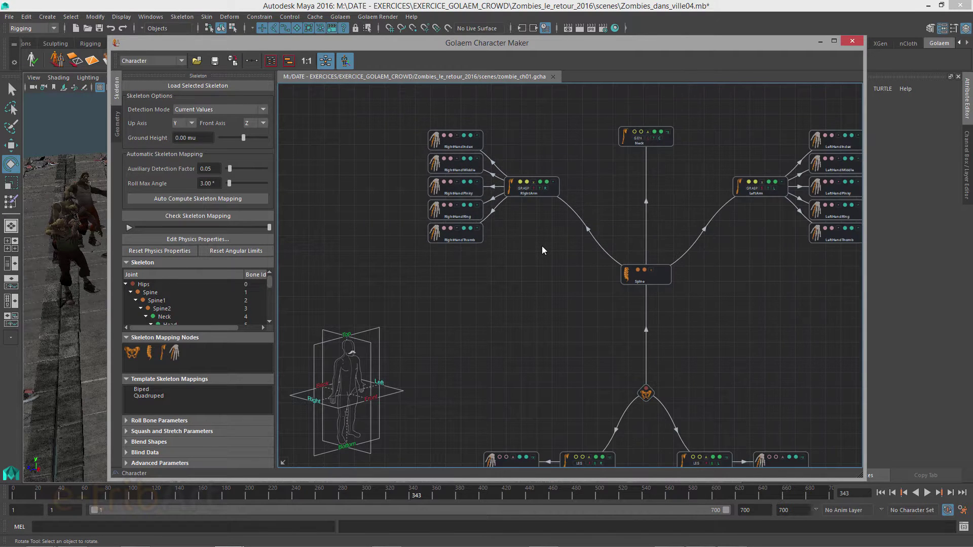
key(f)
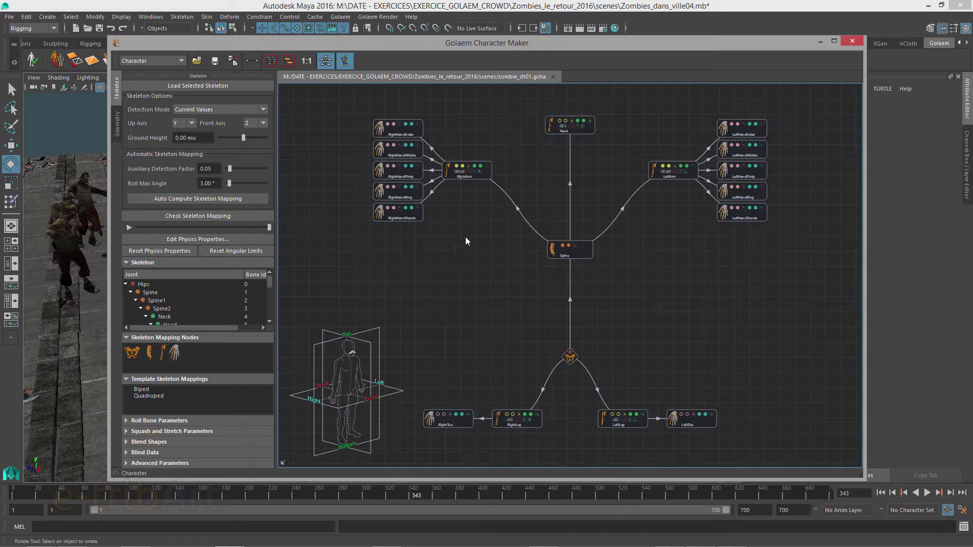
Review the geometry rendering types, collapse zombieA's mesh group, show the Character node's properties and save the character file
click(116, 124)
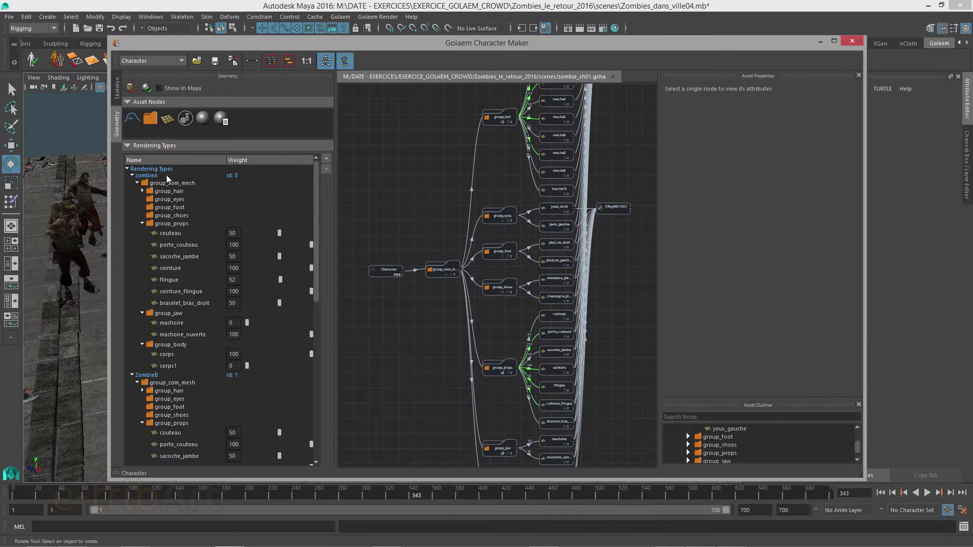
click(137, 184)
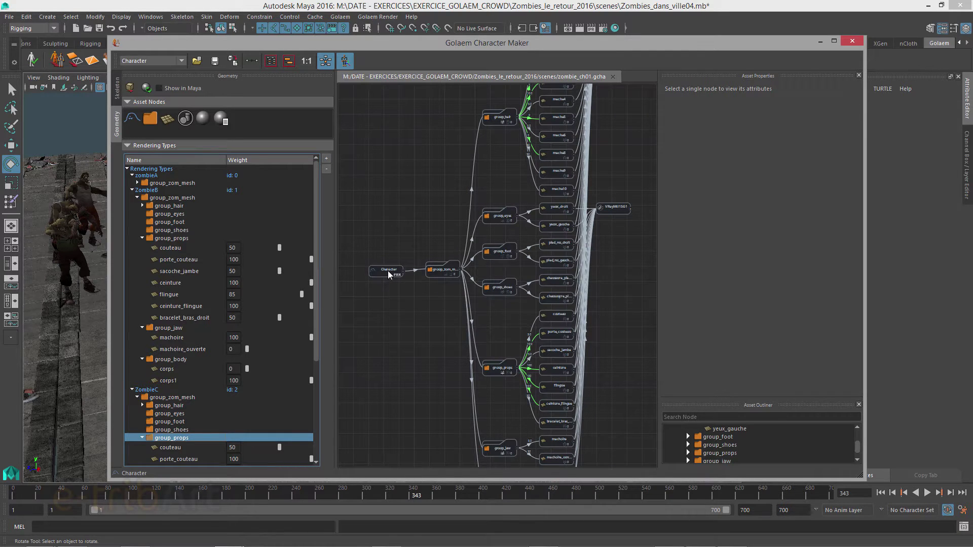
drag(388, 270, 387, 266)
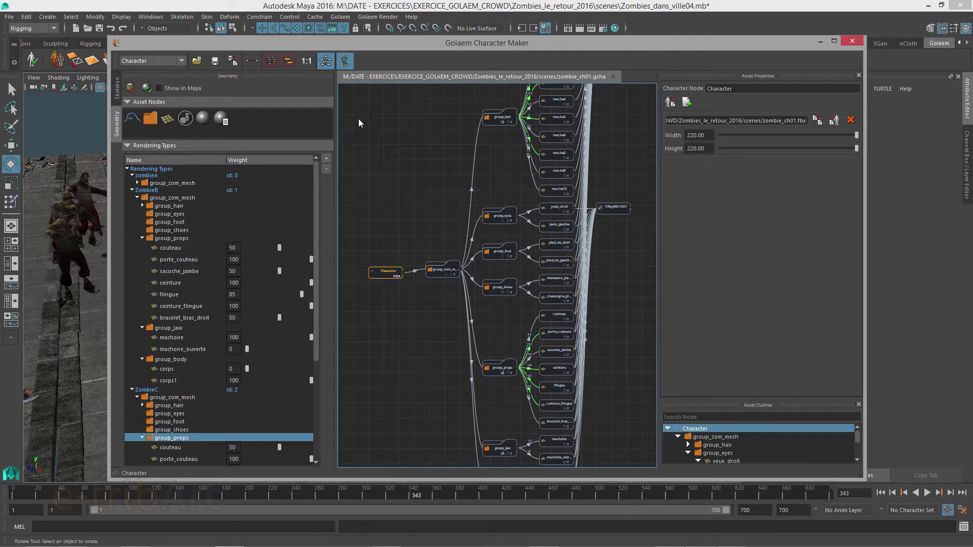
click(215, 63)
mouse_move(703, 44)
mouse_down()
mouse_move(711, 32)
mouse_move(710, 43)
mouse_move(691, 43)
mouse_move(705, 44)
mouse_up()
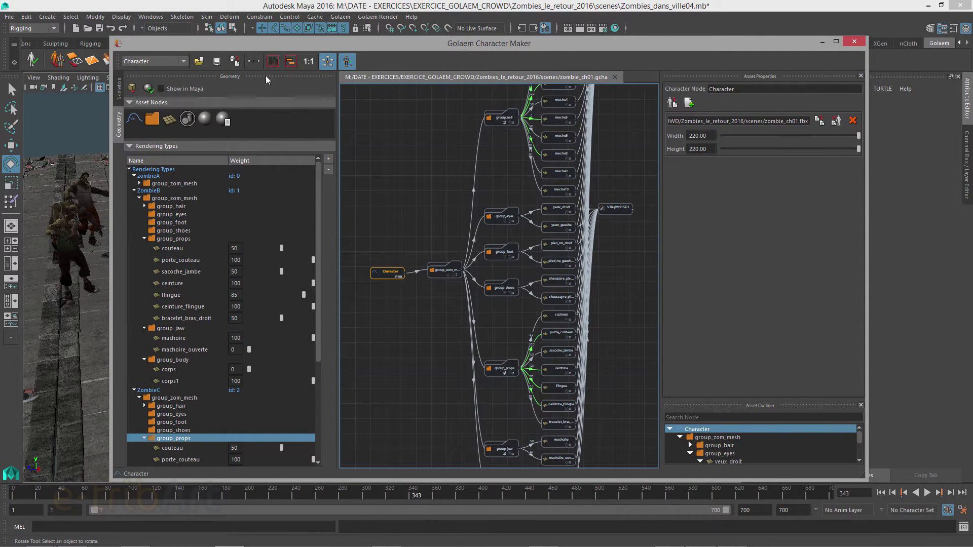
Switch the Character Maker to Motion mode and open the dialog for saving the motion, leaving it without saving
click(156, 61)
click(138, 75)
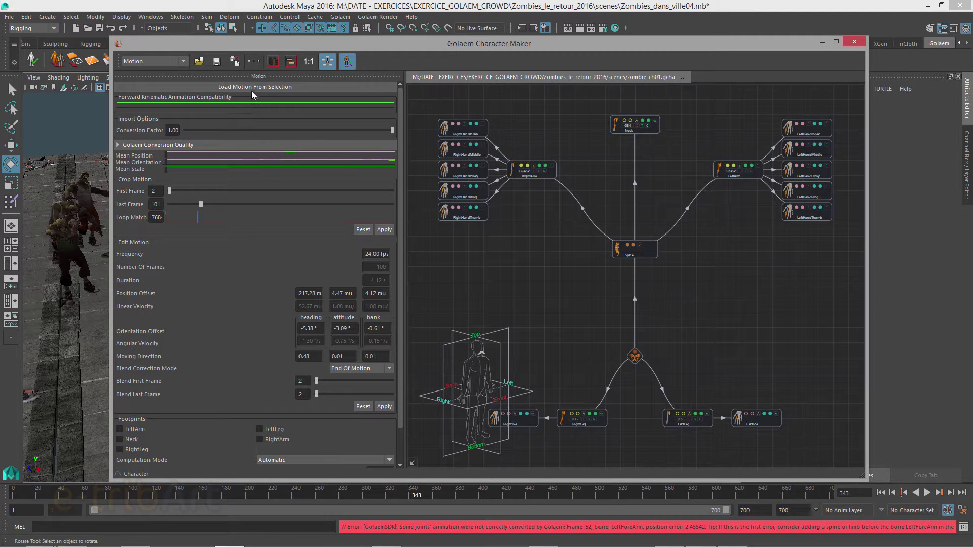
click(234, 61)
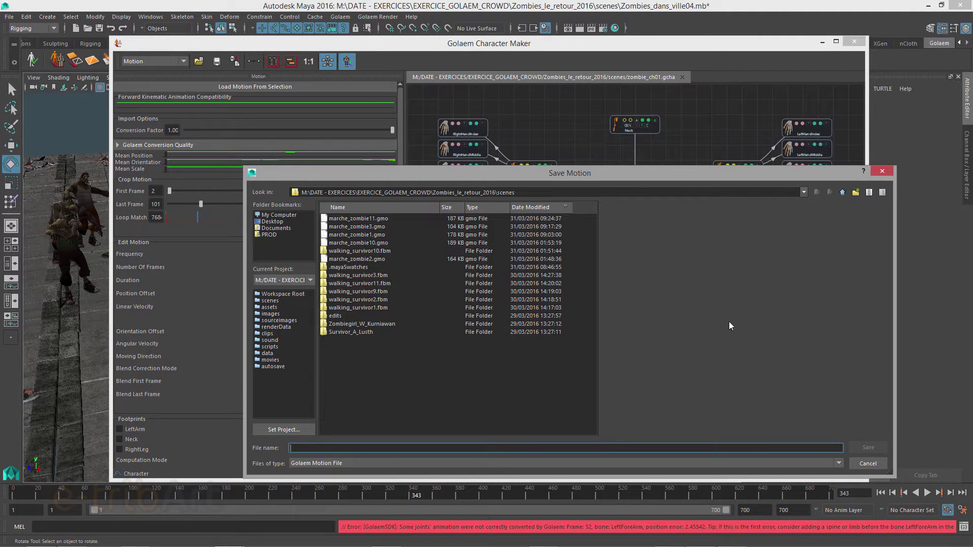
click(865, 467)
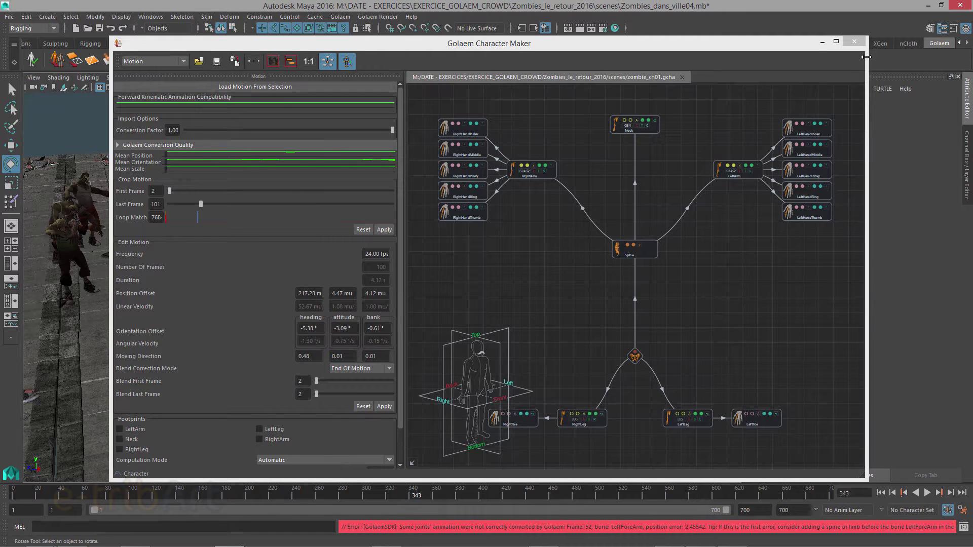
Close the Character Maker and inspect the ground and navigation attributes of terrain1 from the Outliner
drag(774, 47, 753, 40)
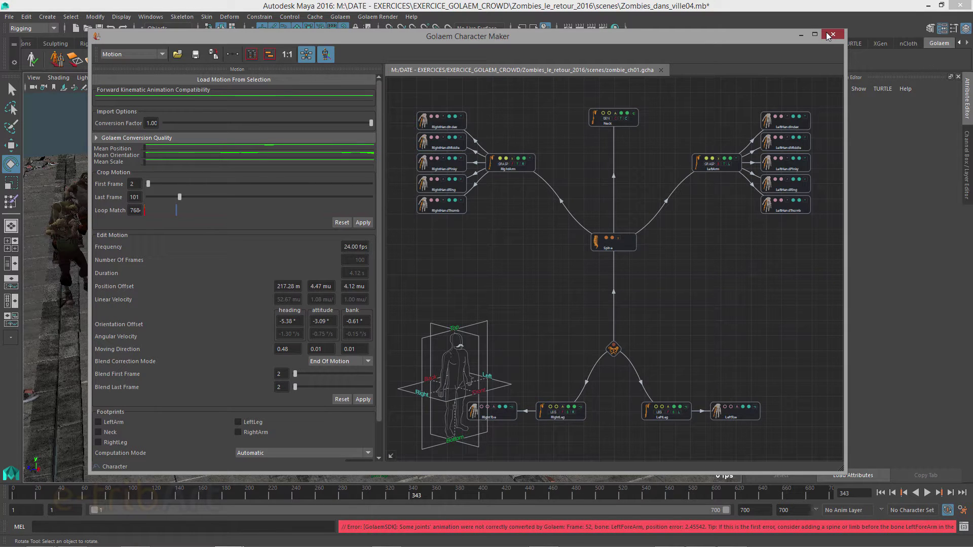
click(831, 35)
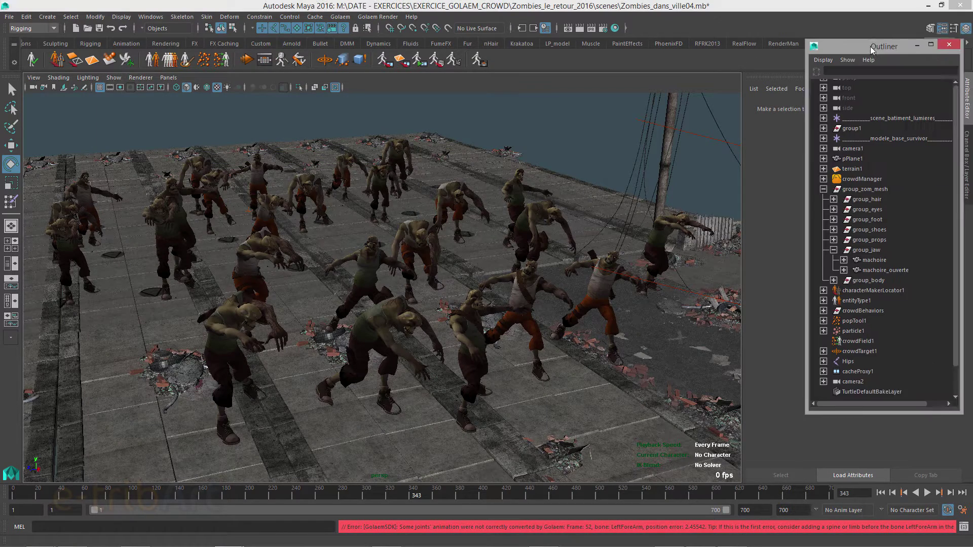
drag(887, 45, 798, 49)
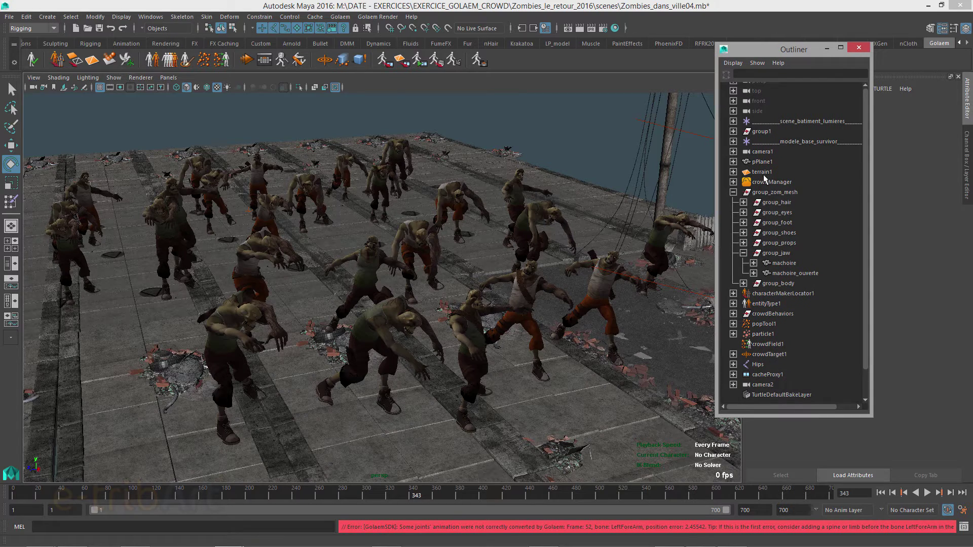
click(763, 172)
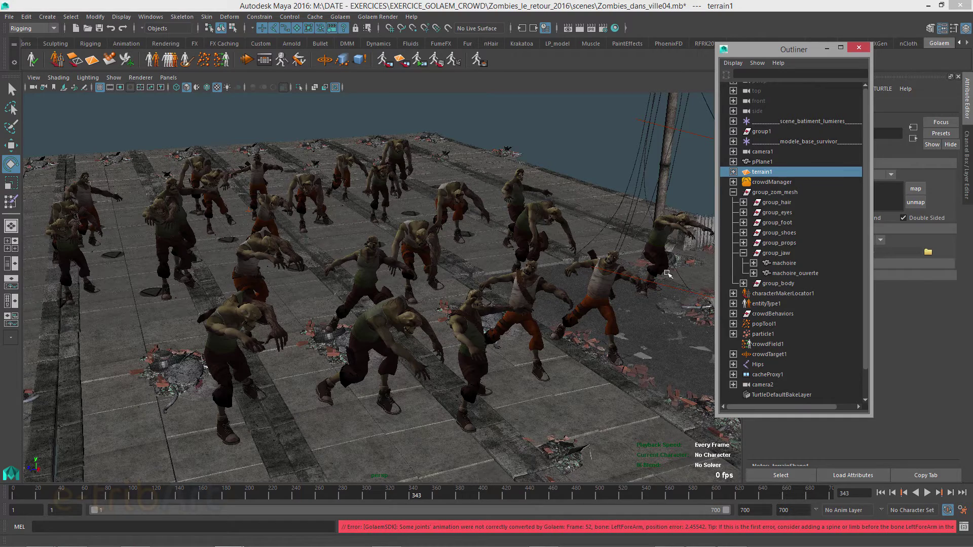
drag(756, 52, 616, 52)
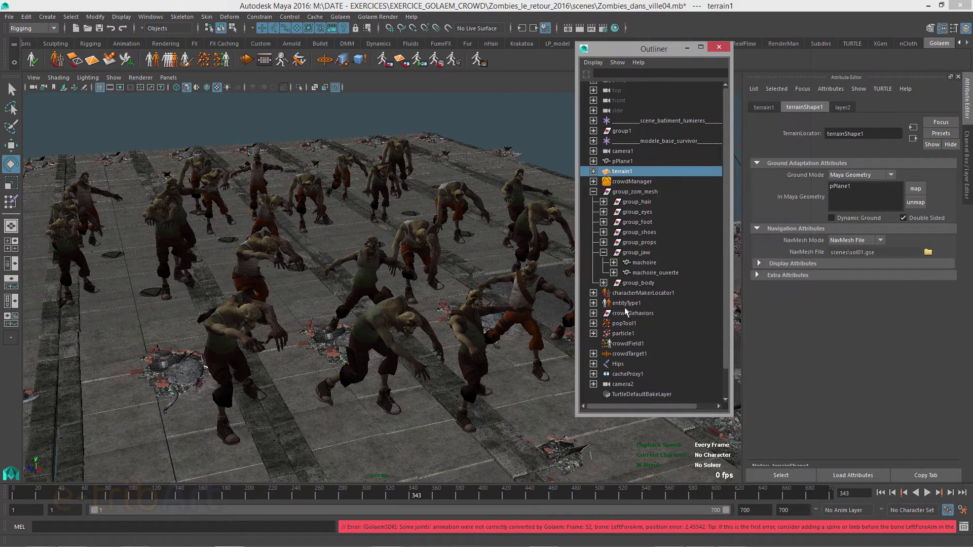
Select entityType1 in the Outliner and review its character, entity type, display and rendering attributes
click(626, 304)
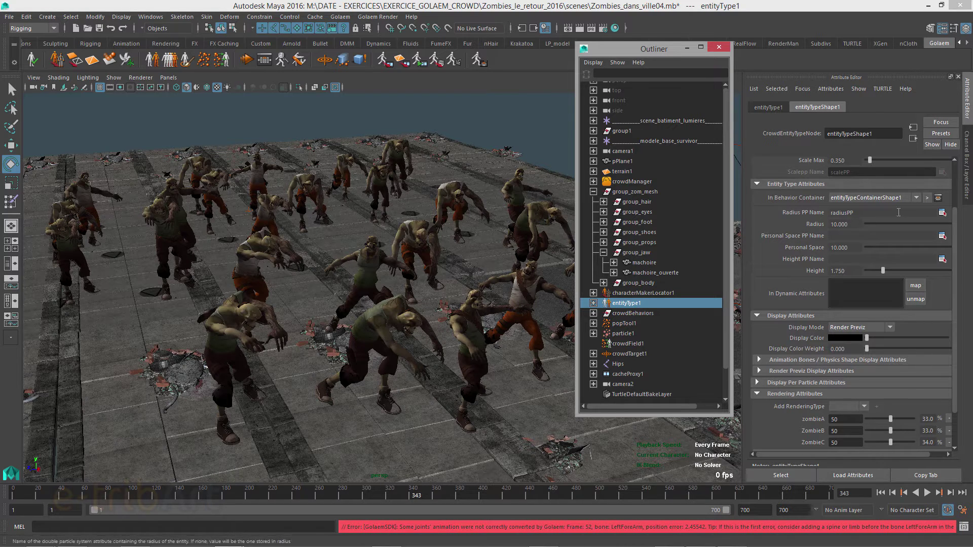
click(956, 207)
scroll(956, 207, down, 1)
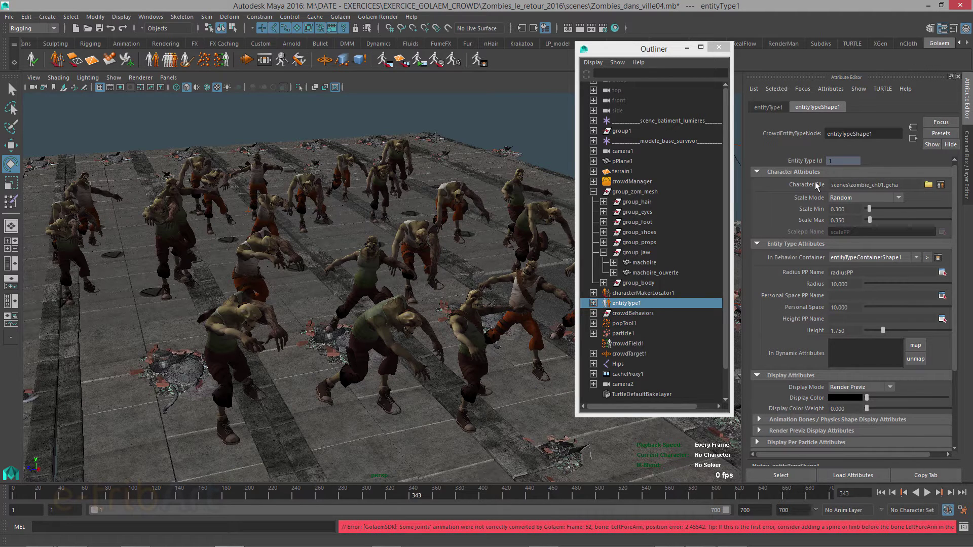
drag(957, 243, 970, 326)
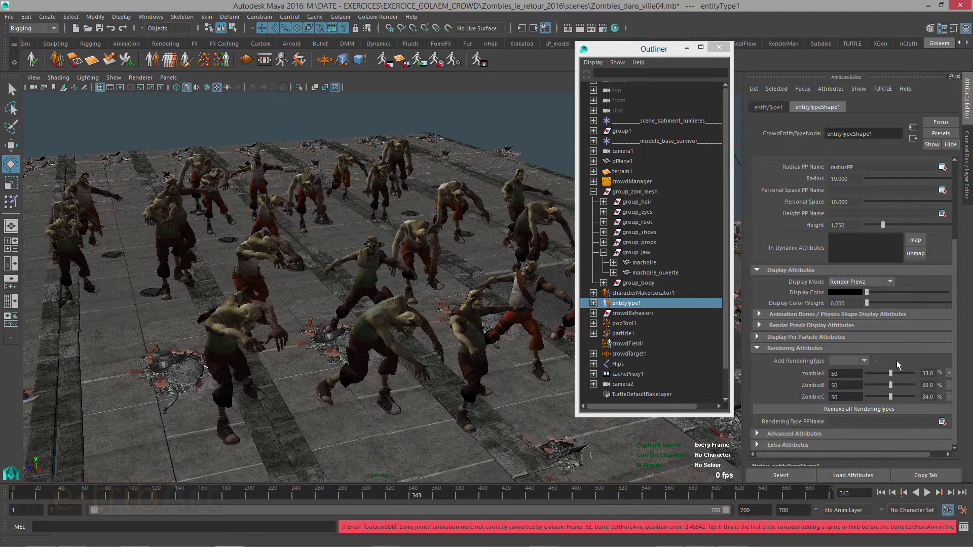
Set ZombieC's rendering type weight to 73 for entityType1 and return the timeline to the first frame
click(893, 397)
drag(893, 400, 902, 399)
click(880, 493)
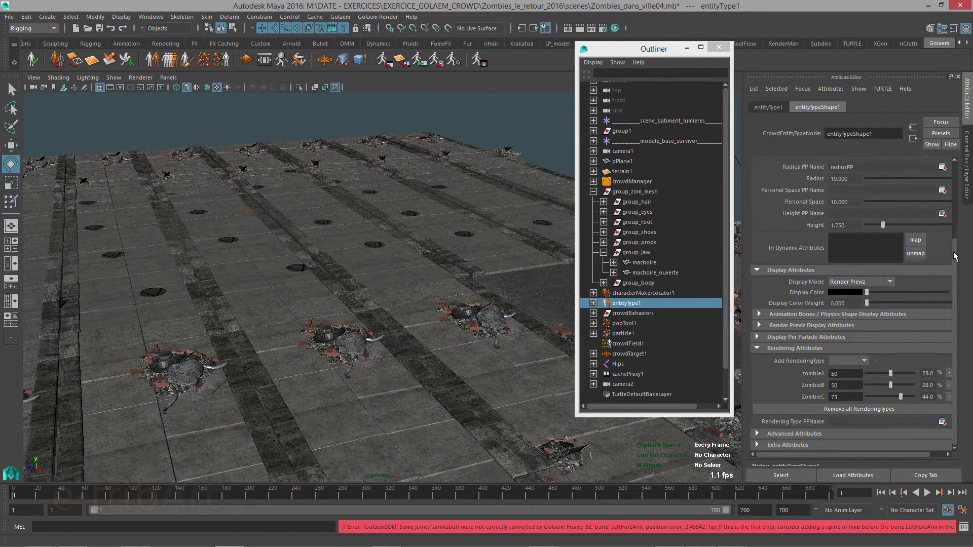
scroll(955, 256, up, 5)
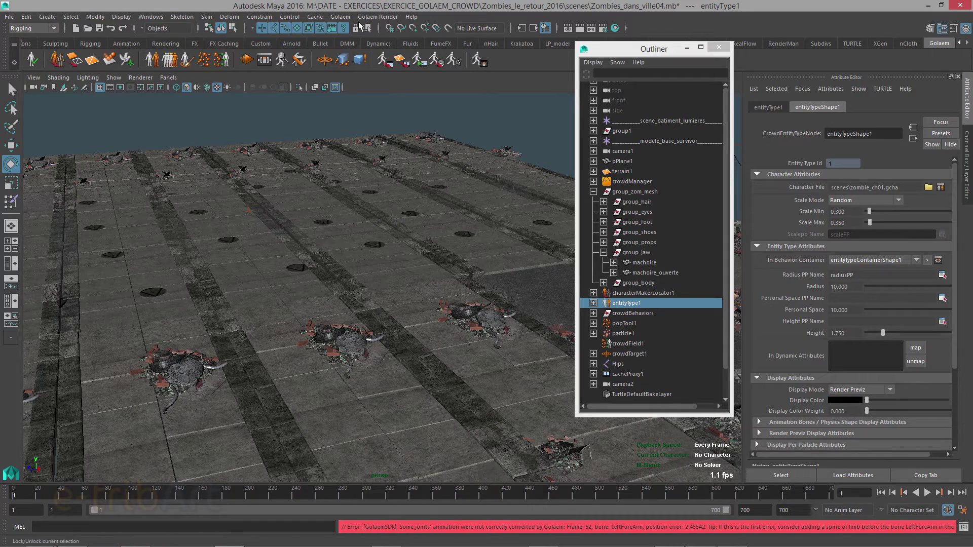
Select popTool1 in the Outliner and review its population attributes, with the viewport orbited to show the placed particles in wireframe
click(340, 16)
mouse_move(370, 78)
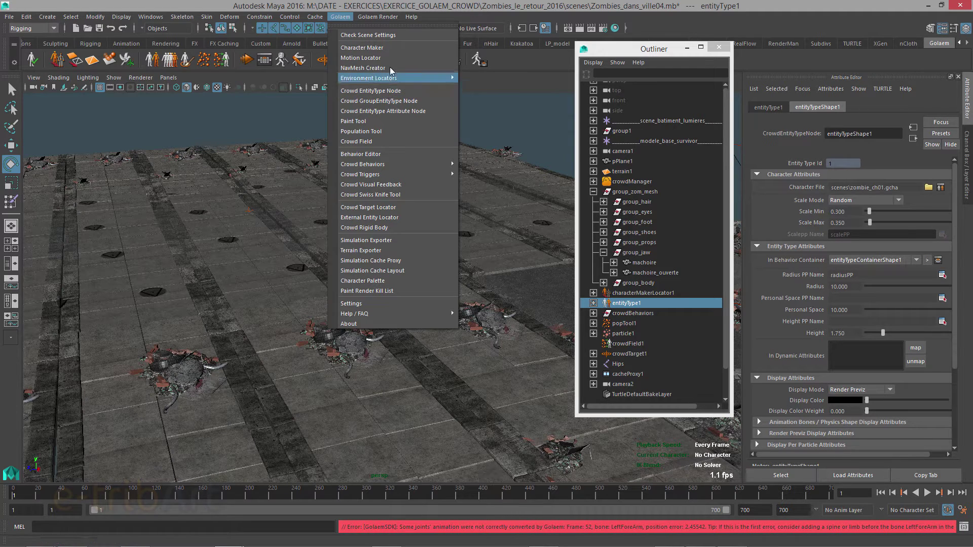
click(329, 8)
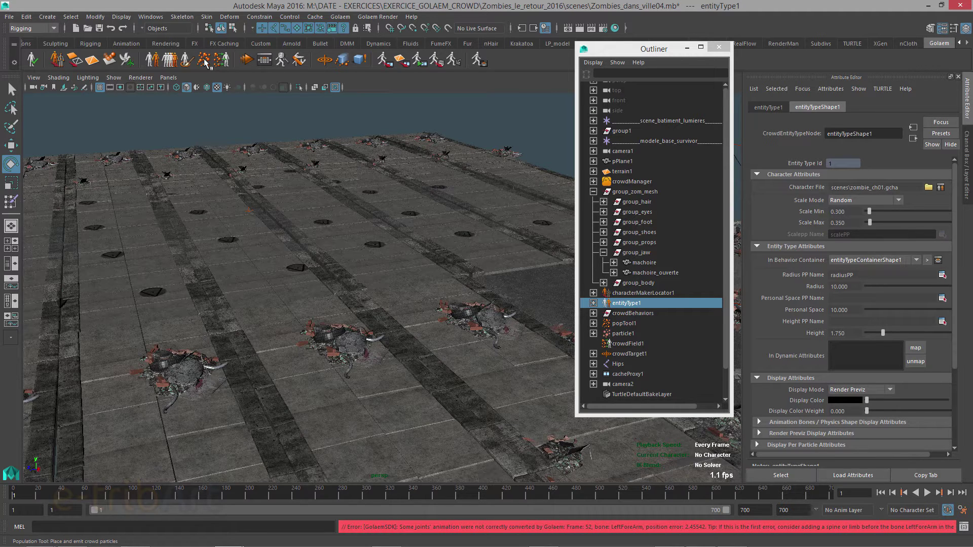
click(628, 326)
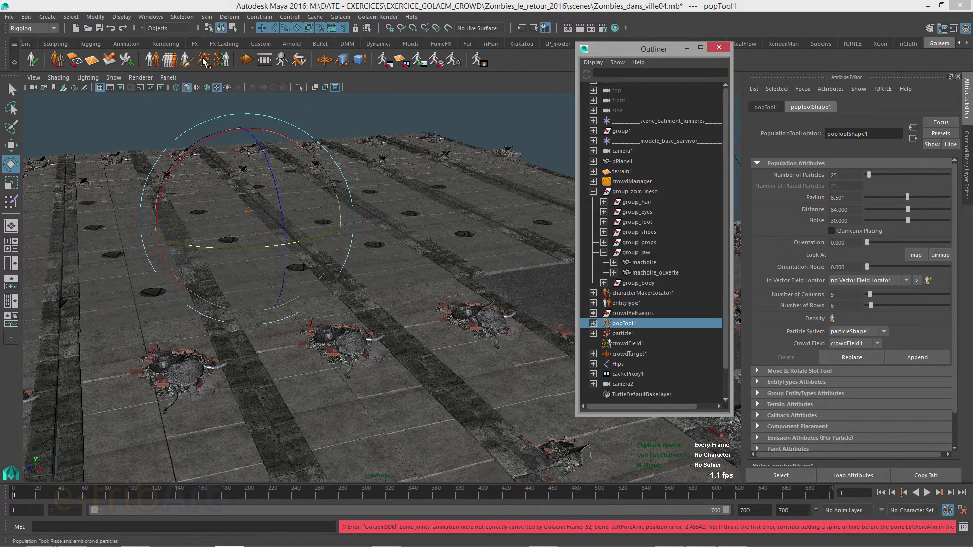
click(340, 17)
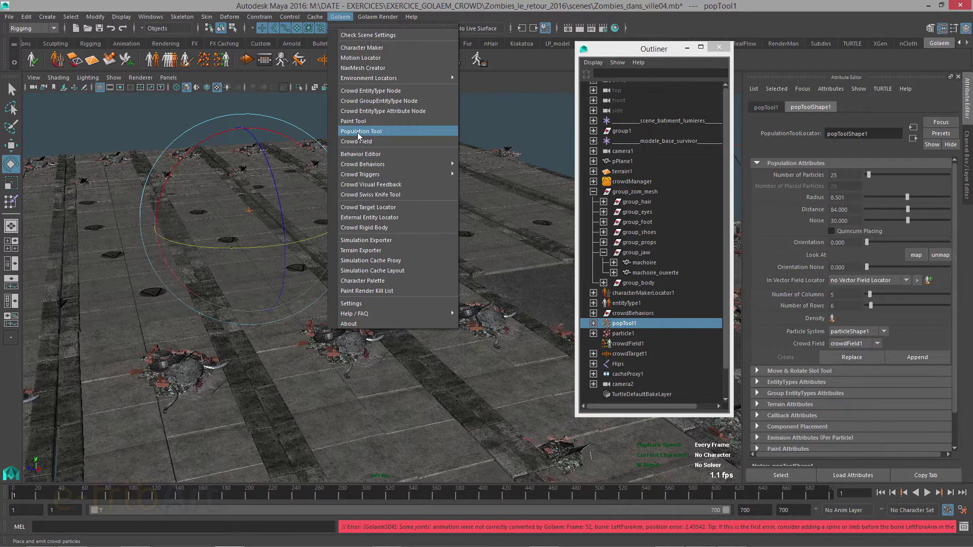
click(643, 52)
drag(643, 52, 640, 61)
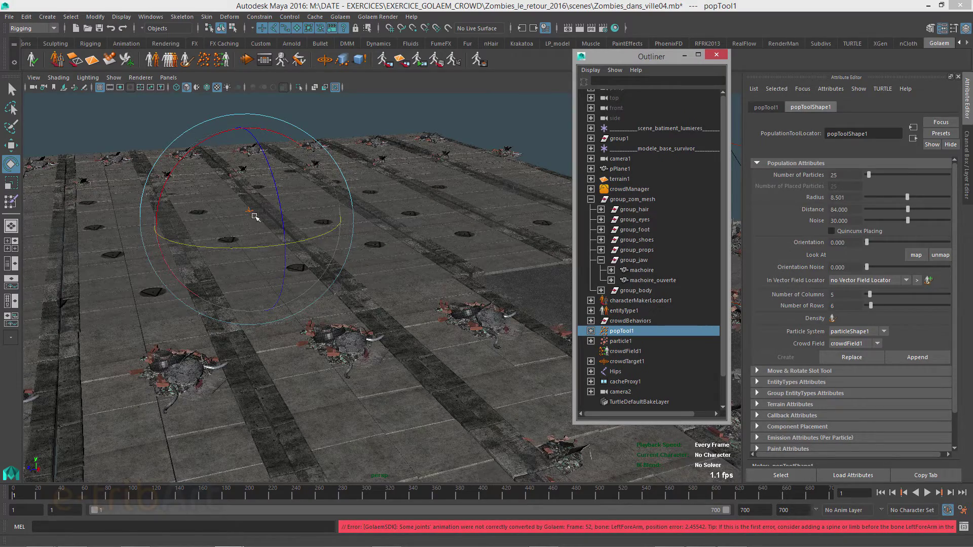
alt+drag(270, 263, 264, 299)
key(4)
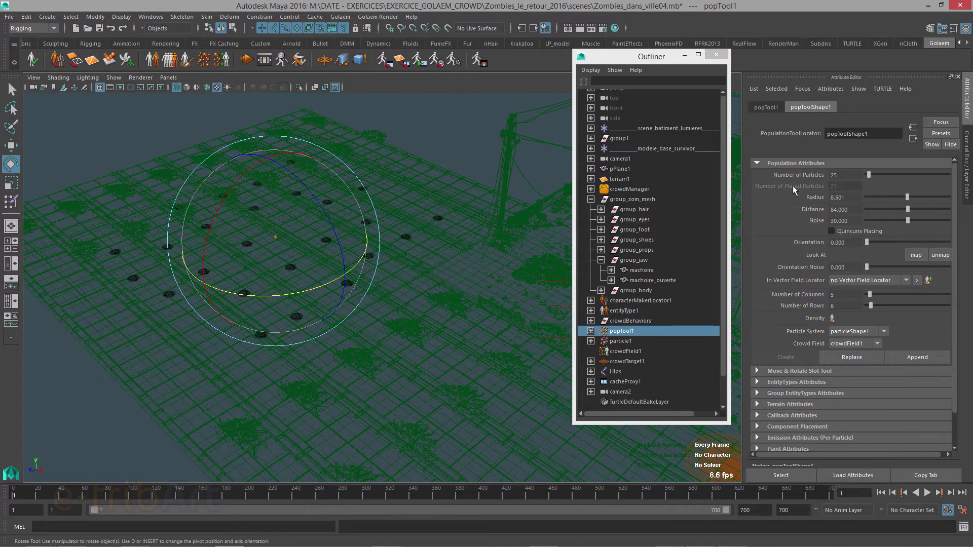
click(843, 177)
Inspect the attributes of particle1, popTool1, crowdField1, entityType1 and crowdBehaviors from the Outliner
click(622, 342)
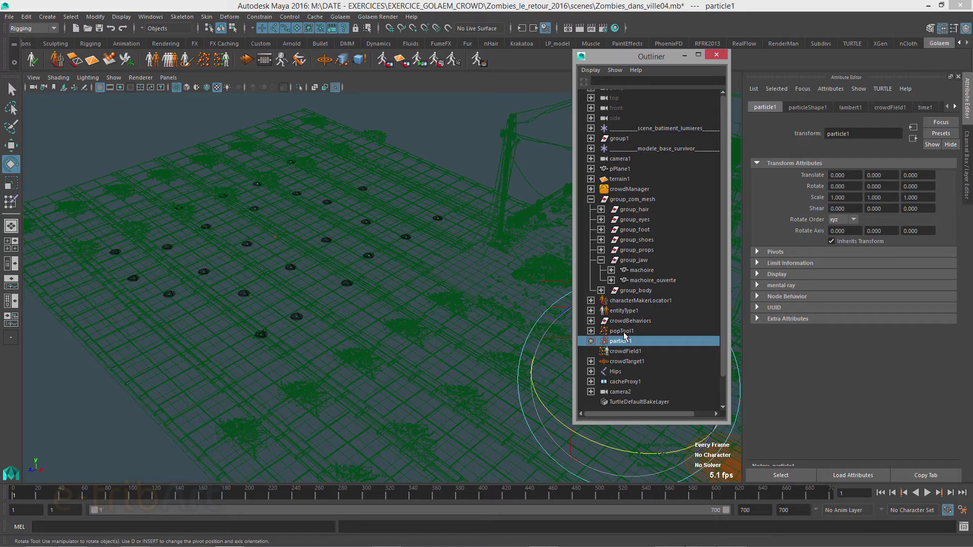
click(623, 332)
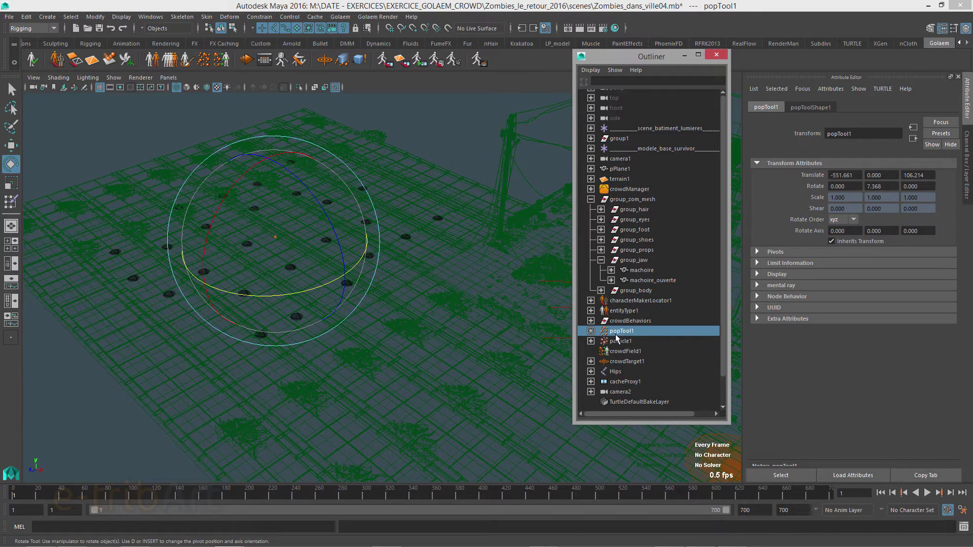
click(627, 352)
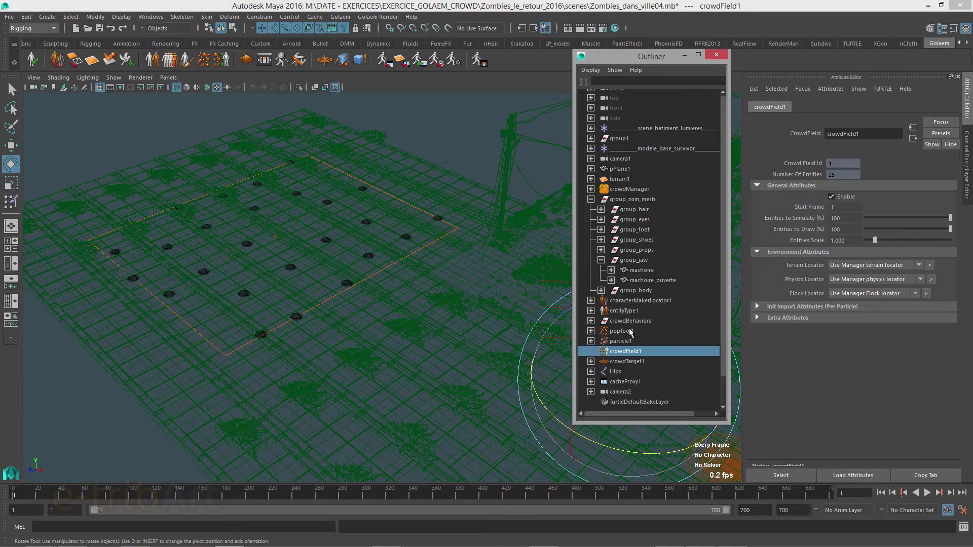
click(623, 311)
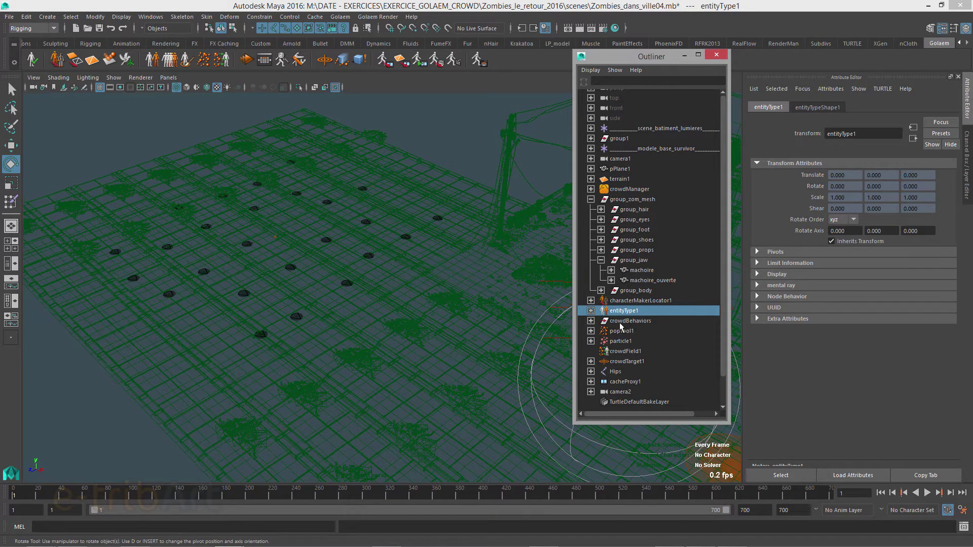
click(627, 322)
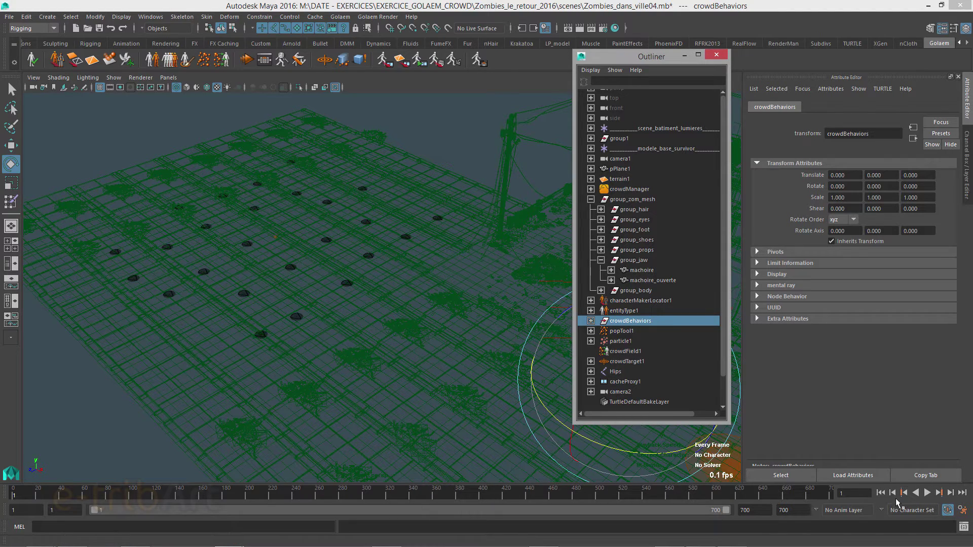
Advance the timeline to frame 2 and display the viewport shaded with texture maps
click(950, 493)
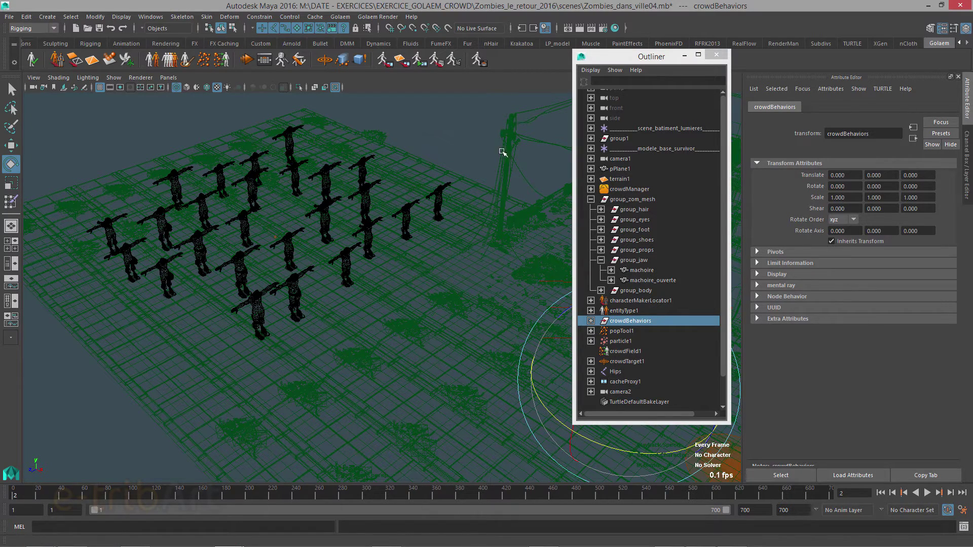
key(5)
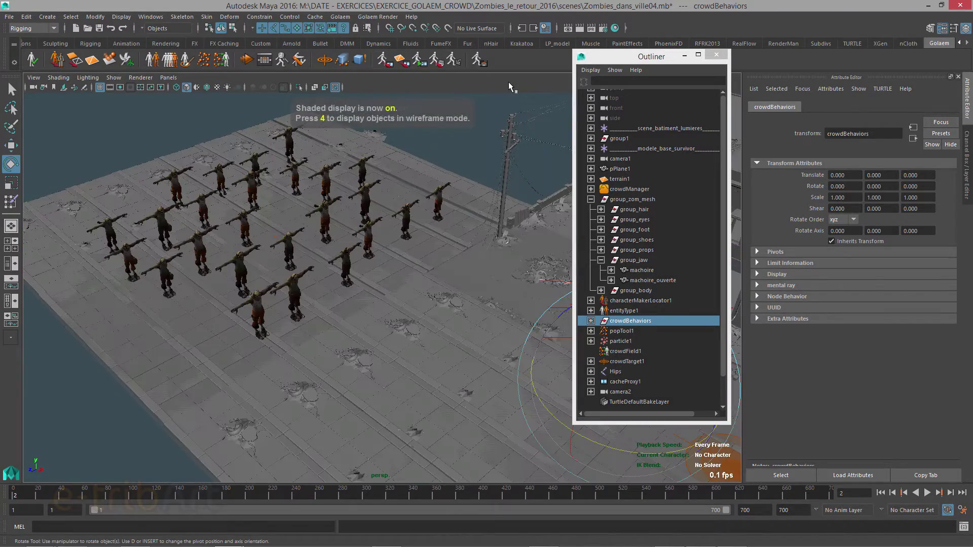
key(6)
Examine the zombie crowd on the street from several angles and distances
alt+drag(509, 81, 537, 152)
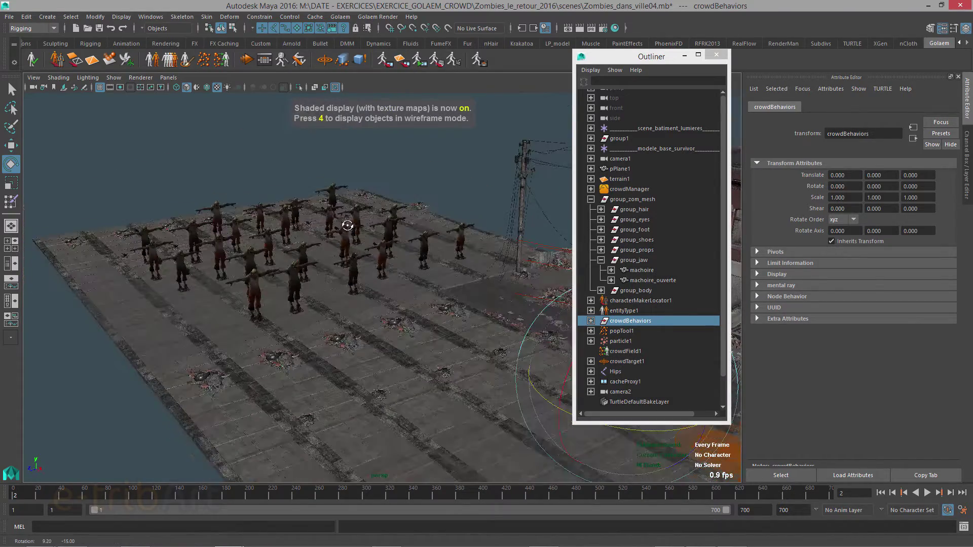
alt+right_drag(537, 152, 573, 227)
alt+drag(354, 241, 517, 273)
mouse_move(310, 269)
alt+mouse_down()
mouse_move(479, 265)
mouse_move(306, 265)
alt+mouse_up()
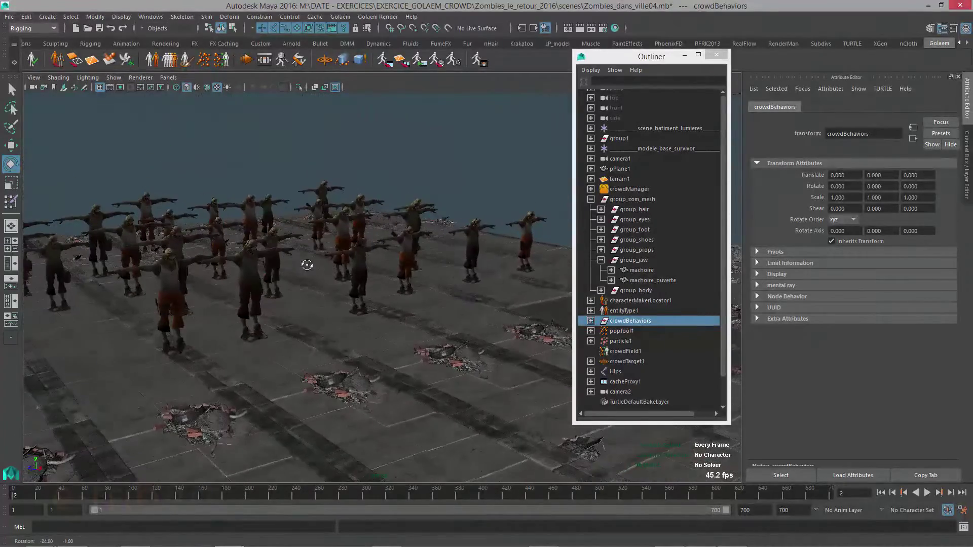
alt+middle_drag(306, 265, 360, 289)
alt+drag(361, 289, 333, 290)
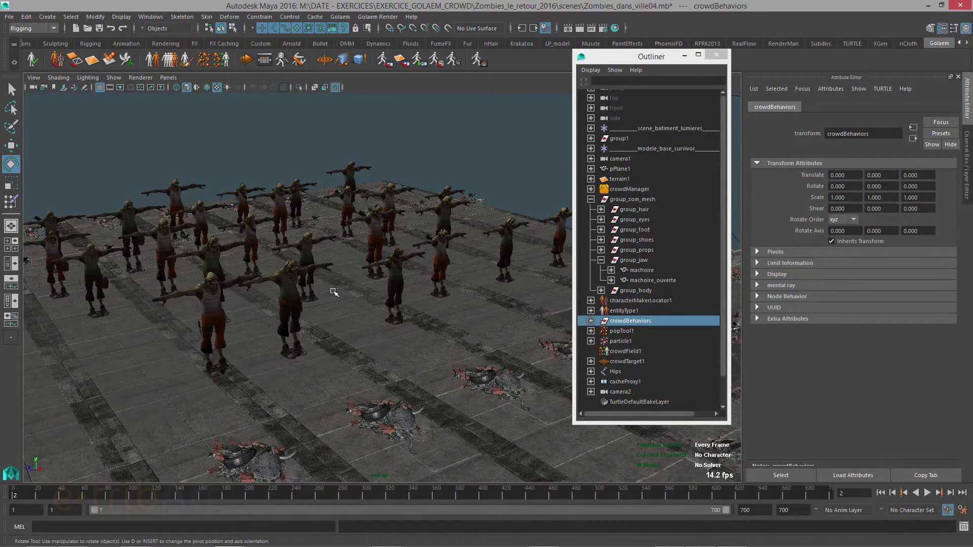
alt+middle_drag(347, 291, 361, 315)
alt+drag(362, 316, 361, 308)
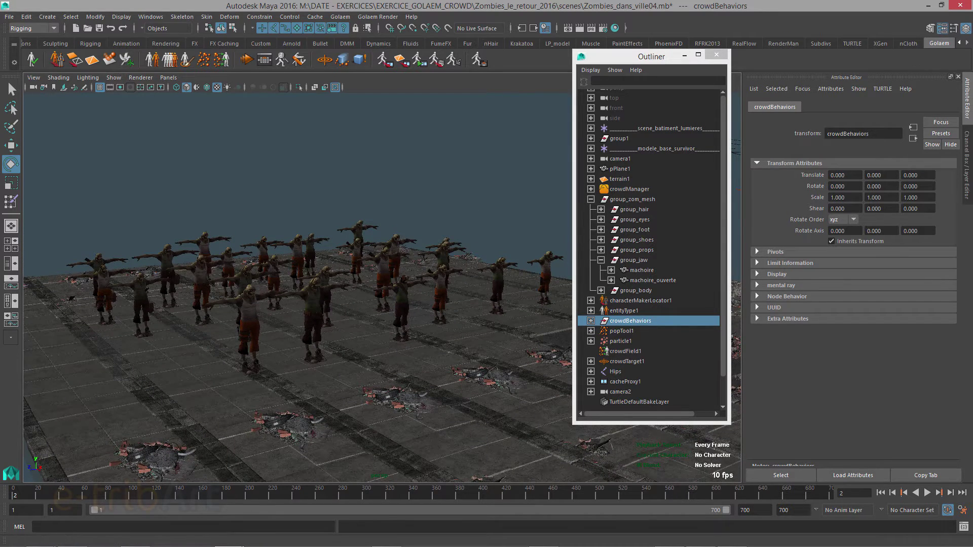
Open the Golaem Behavior Editor and review beMotionShape1's motion attributes and its first motion clip
drag(452, 111, 387, 105)
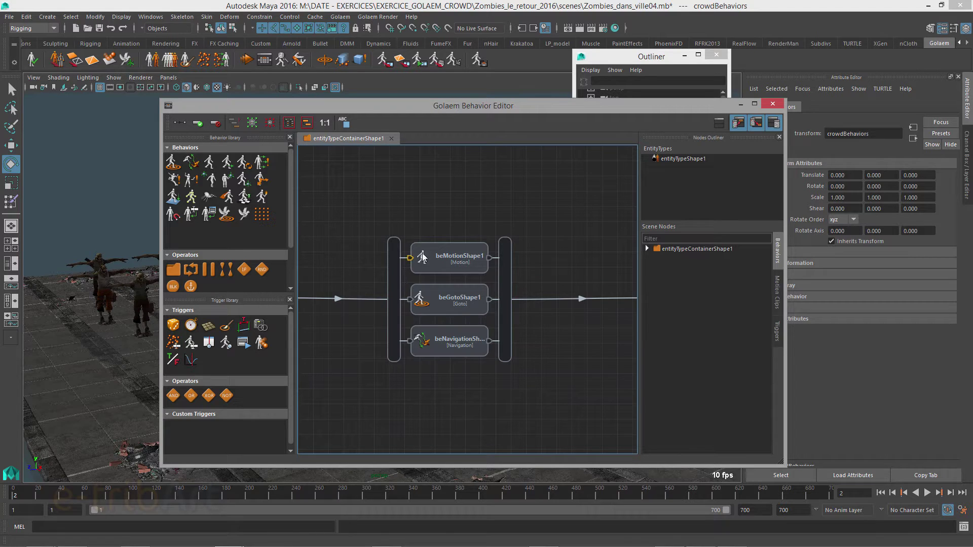
drag(409, 105, 530, 99)
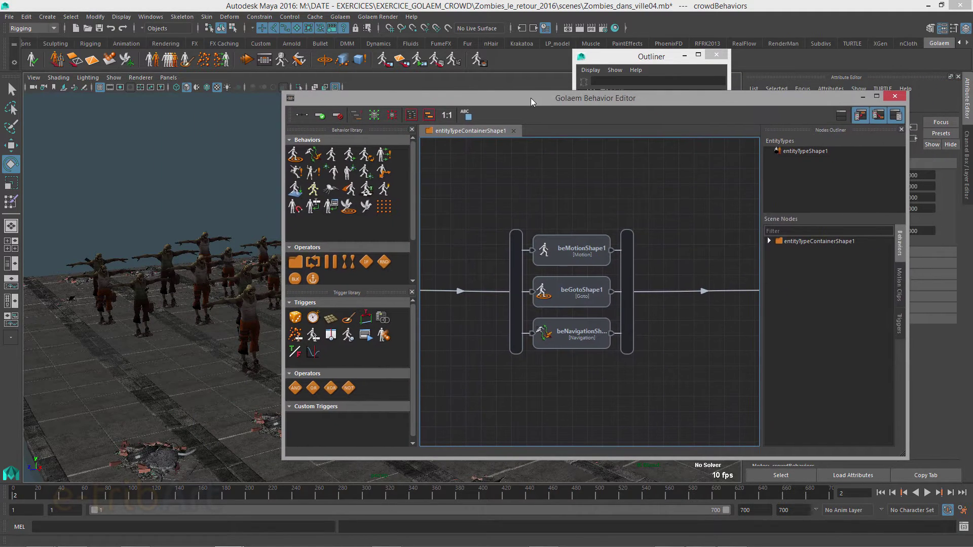
click(577, 249)
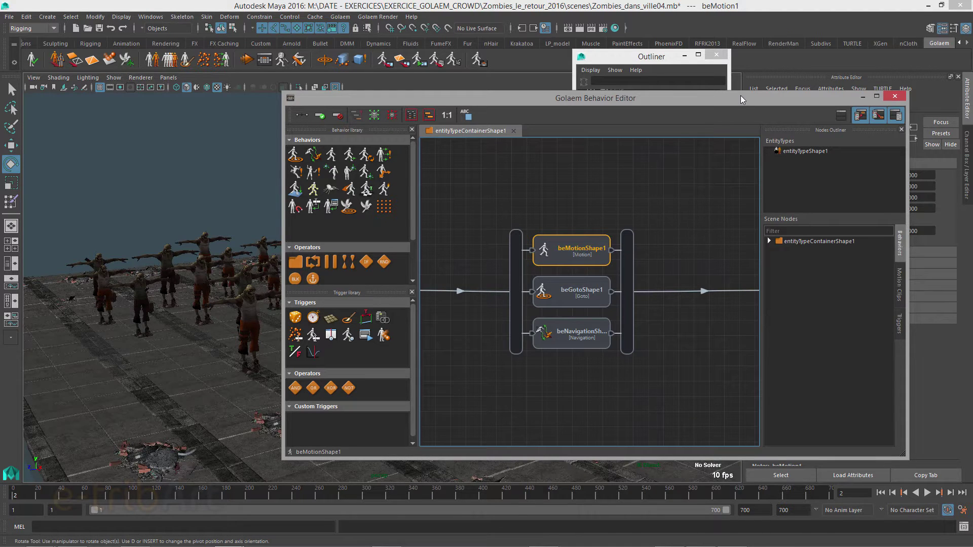
drag(740, 101, 529, 117)
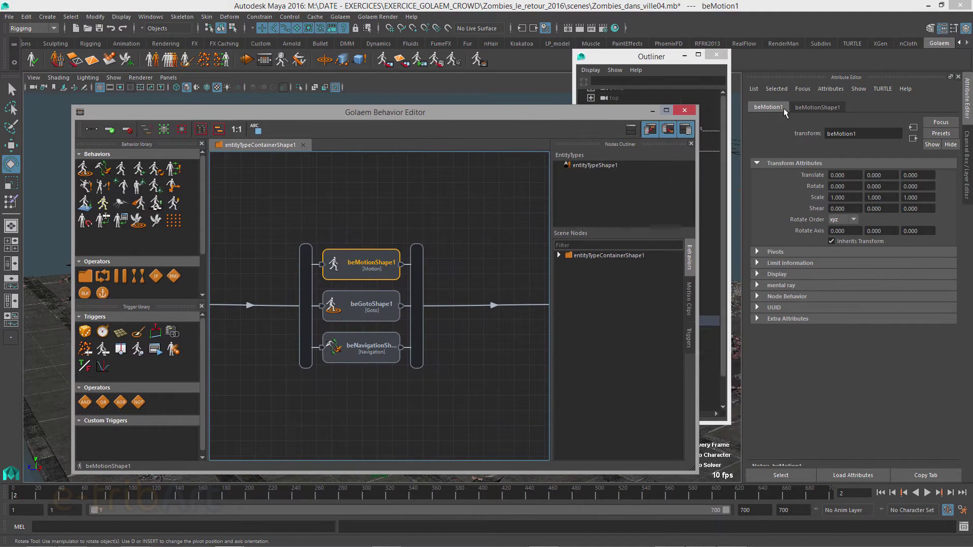
click(807, 107)
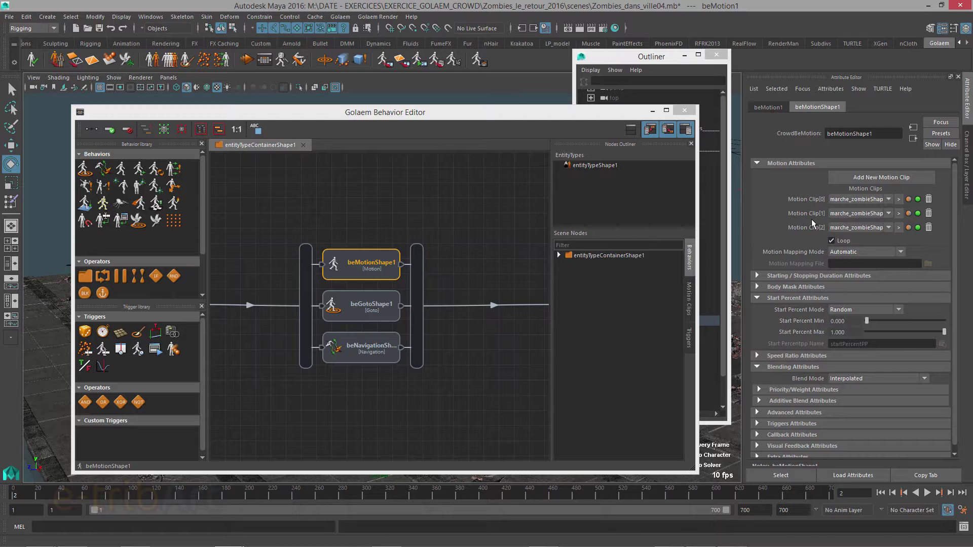
click(899, 201)
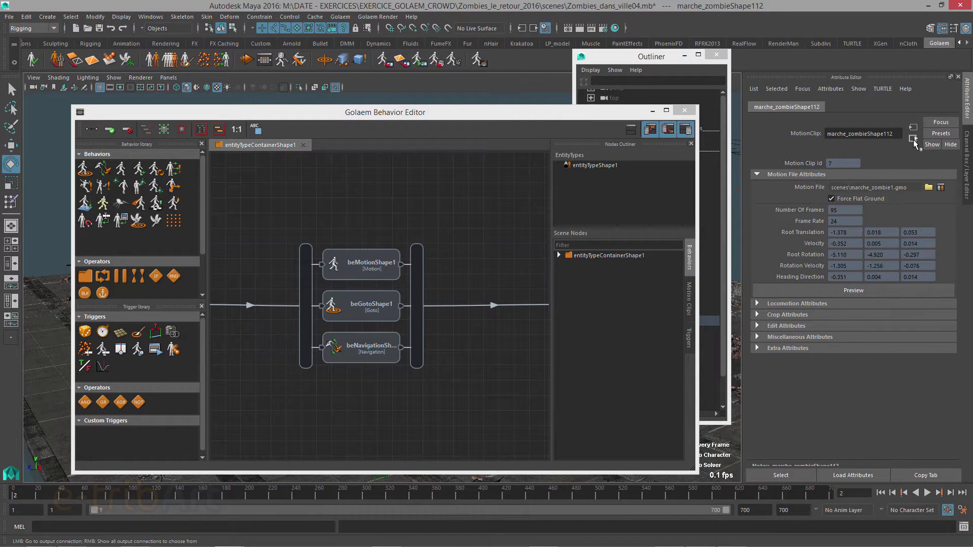
click(364, 263)
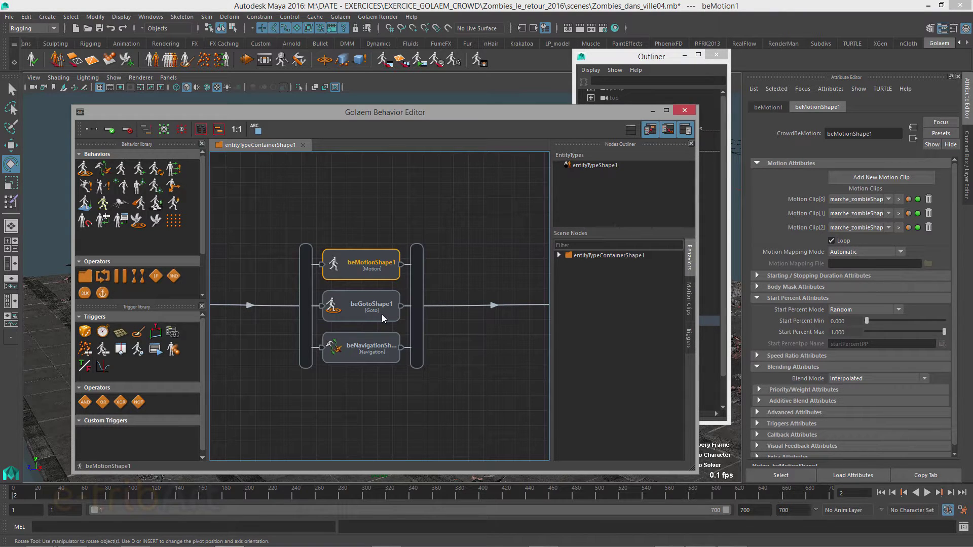
Select the beGotoShape1 behavior and review its target attributes, moving the Behavior Editor clear of the Outliner and attributes
drag(383, 115, 659, 70)
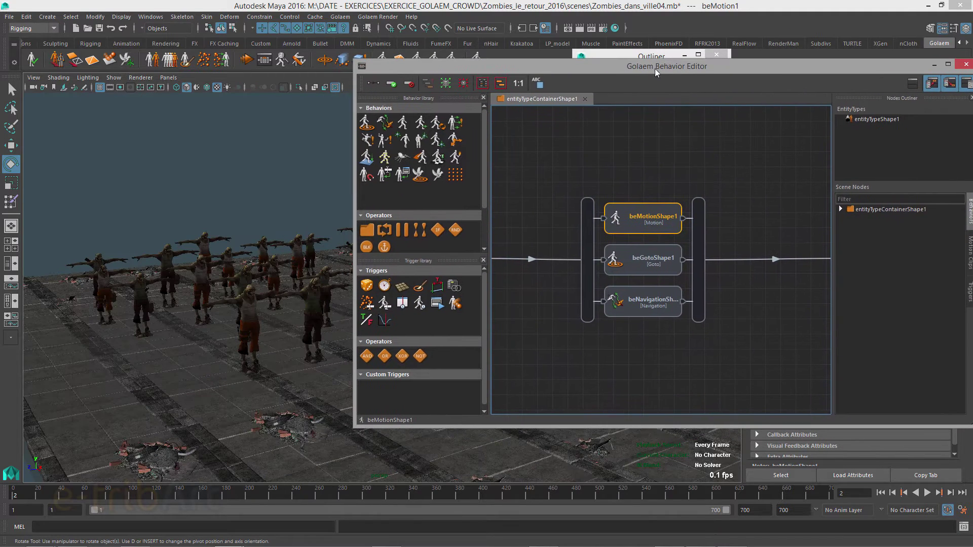
click(641, 257)
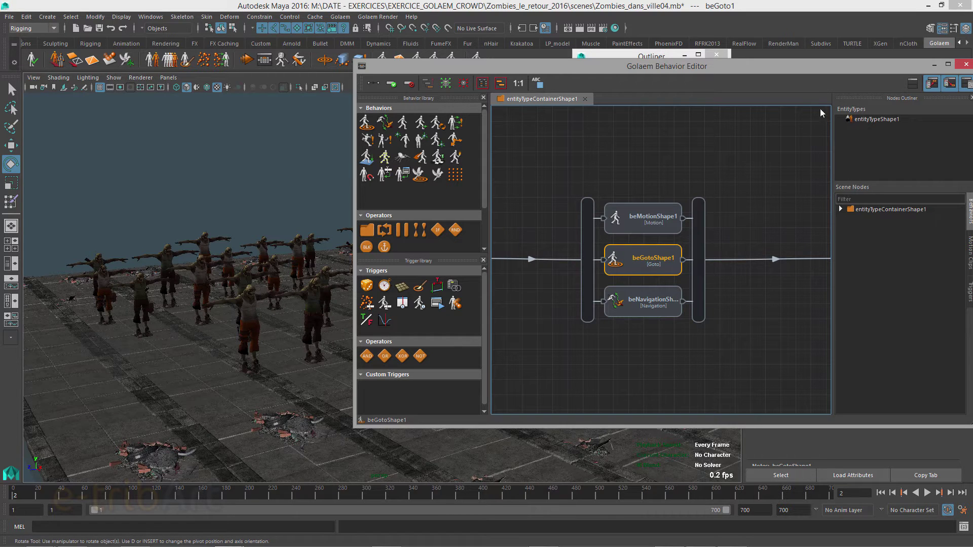
drag(801, 71, 724, 445)
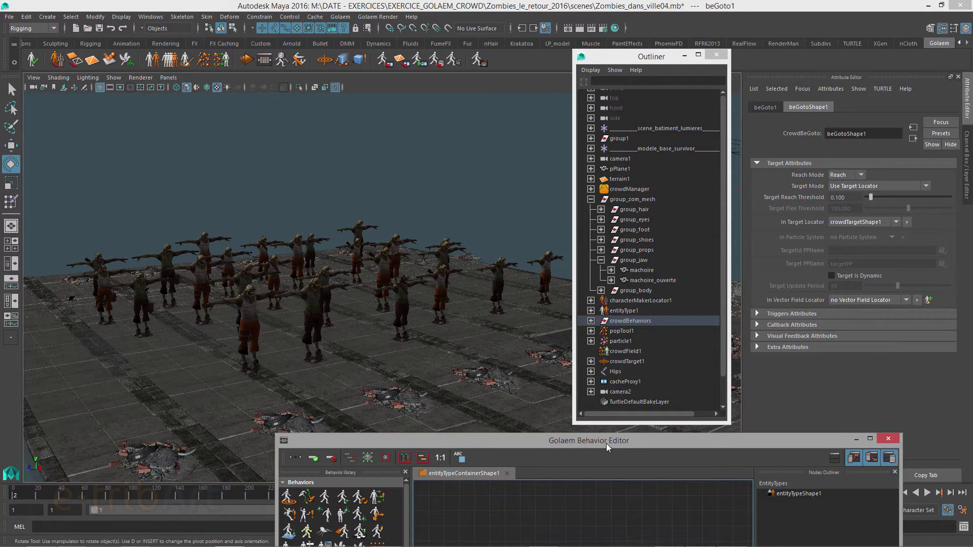
drag(610, 444, 415, 182)
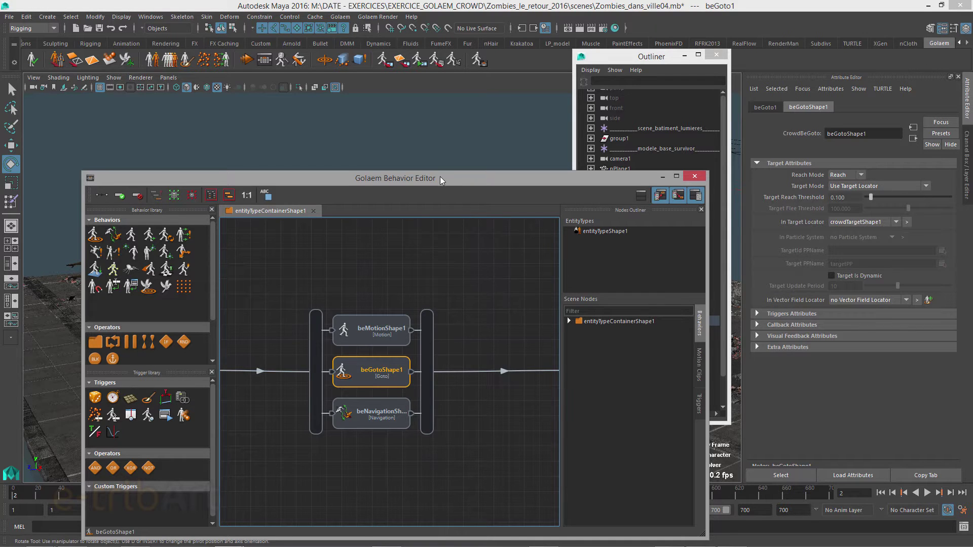
drag(440, 178, 680, 428)
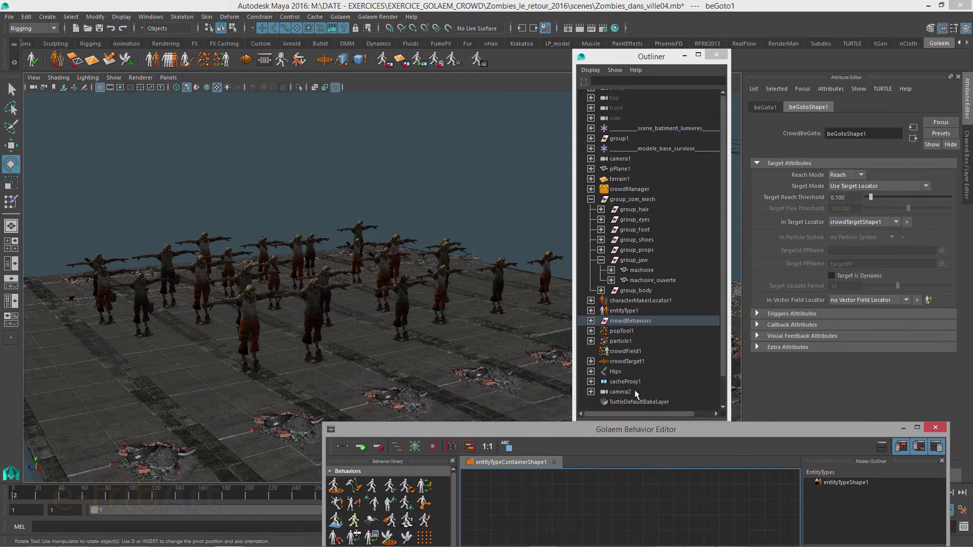
Select crowdTarget1 in the Outliner and inspect its attributes and its position in the street relative to the crowd
alt+drag(456, 299, 418, 324)
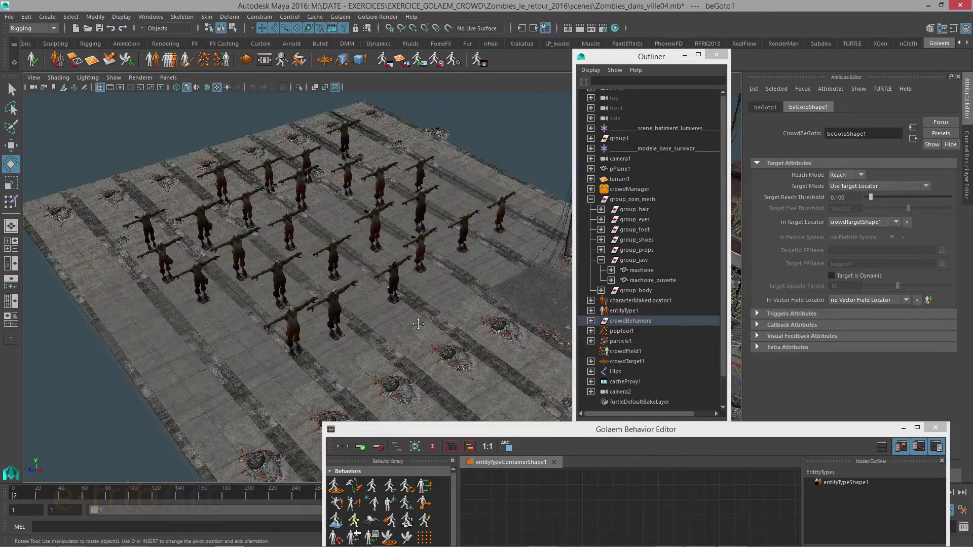
alt+middle_drag(418, 323, 289, 240)
click(623, 361)
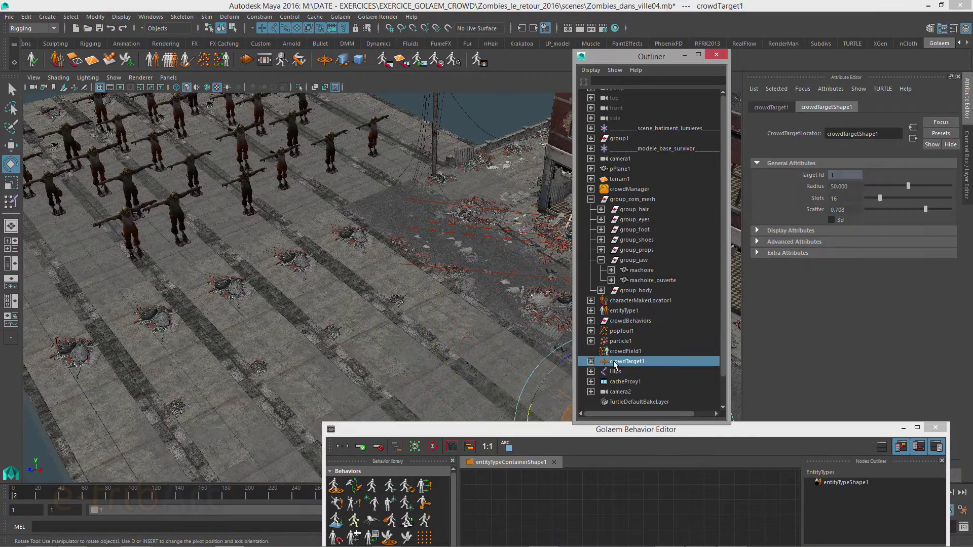
key(f)
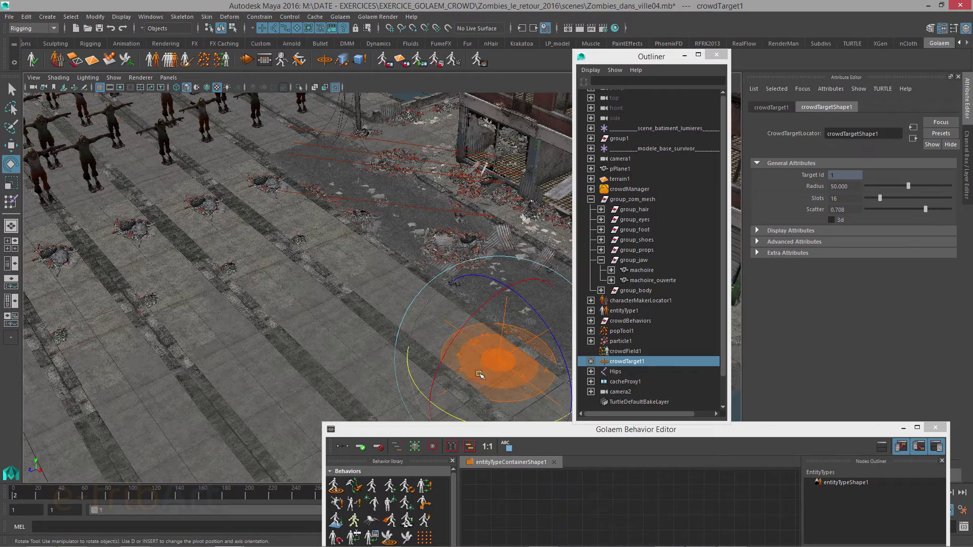
scroll(299, 286, down, 3)
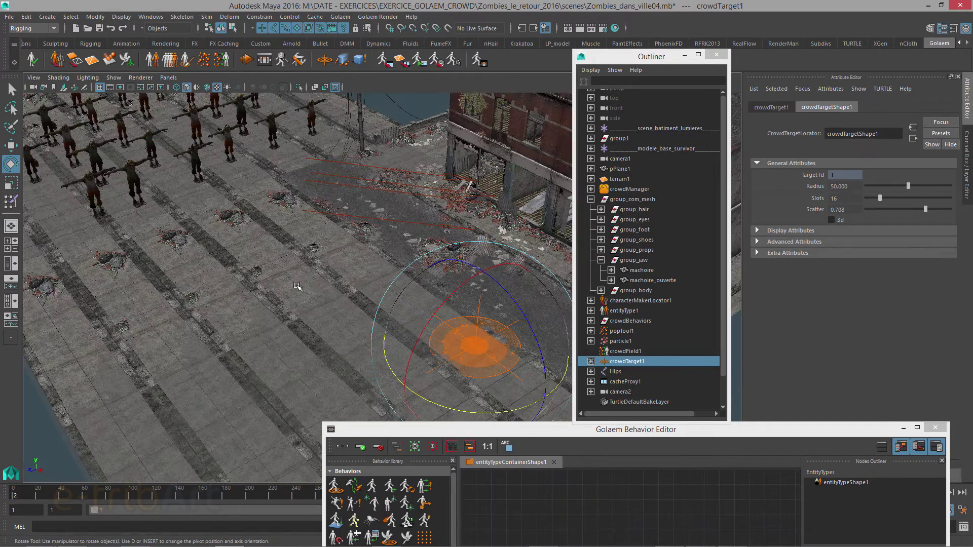
alt+drag(298, 287, 279, 256)
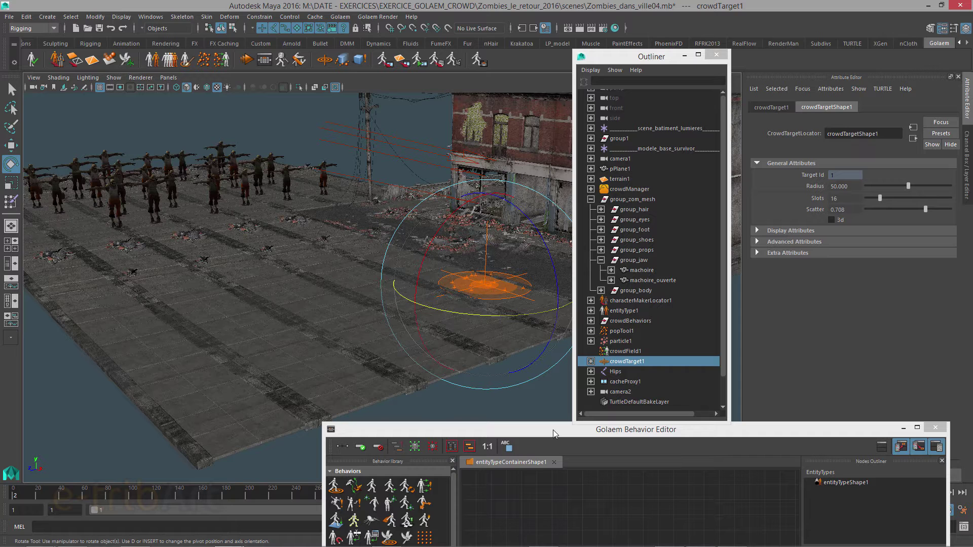
Bring the Behavior Editor back into view and display the navigation attributes of beNavigationShape1
drag(561, 433, 372, 161)
click(422, 398)
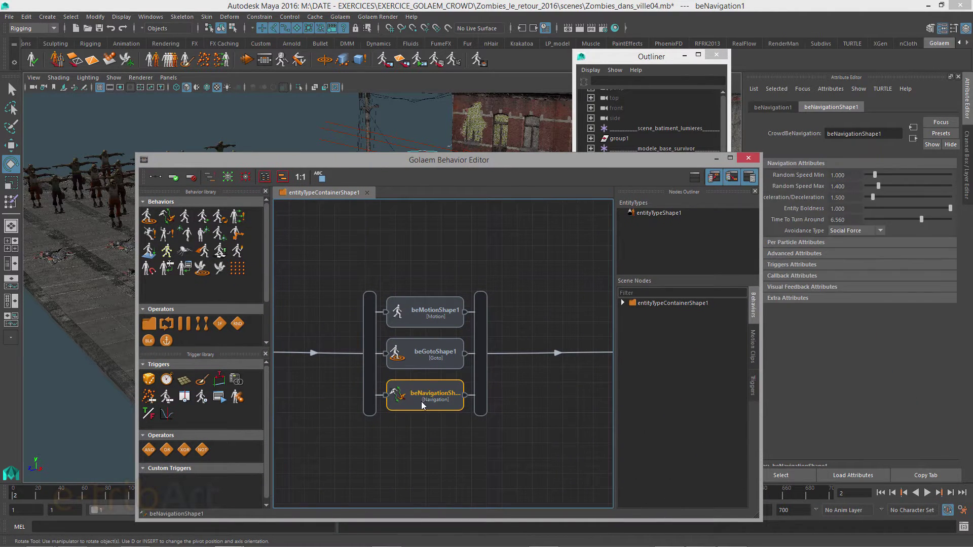
Move the Behavior Editor clear of the scene and review beNavigationShape1's advanced attributes against the crowd in the street
drag(588, 162, 534, 174)
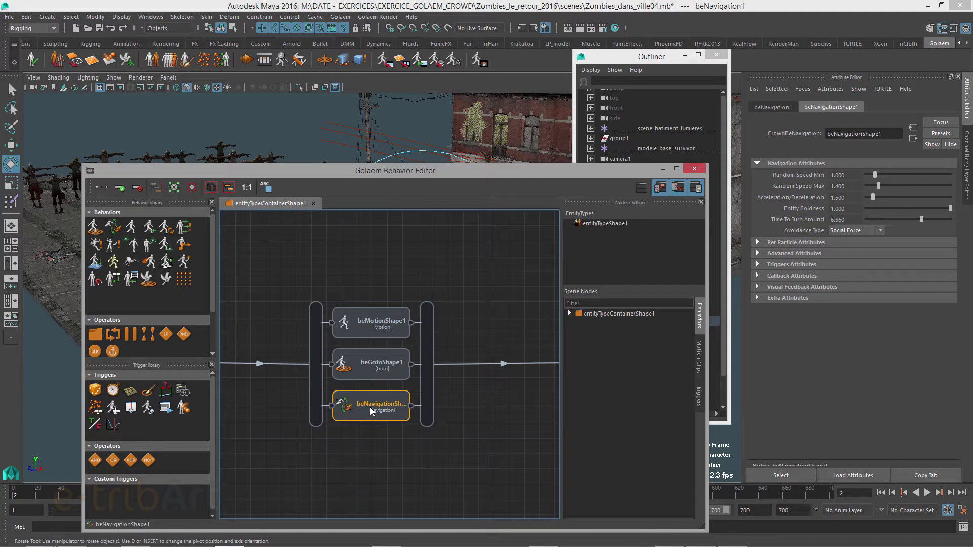
drag(533, 171, 528, 389)
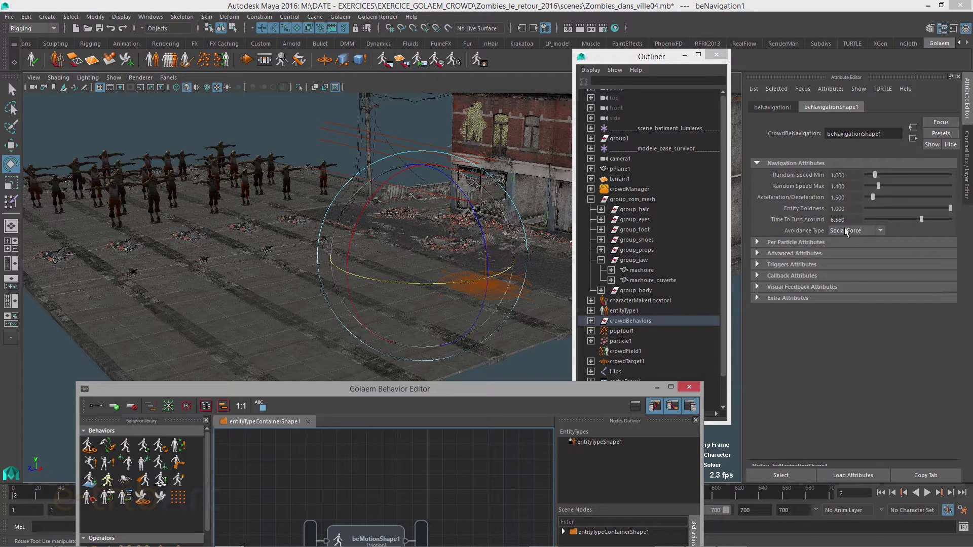
click(793, 254)
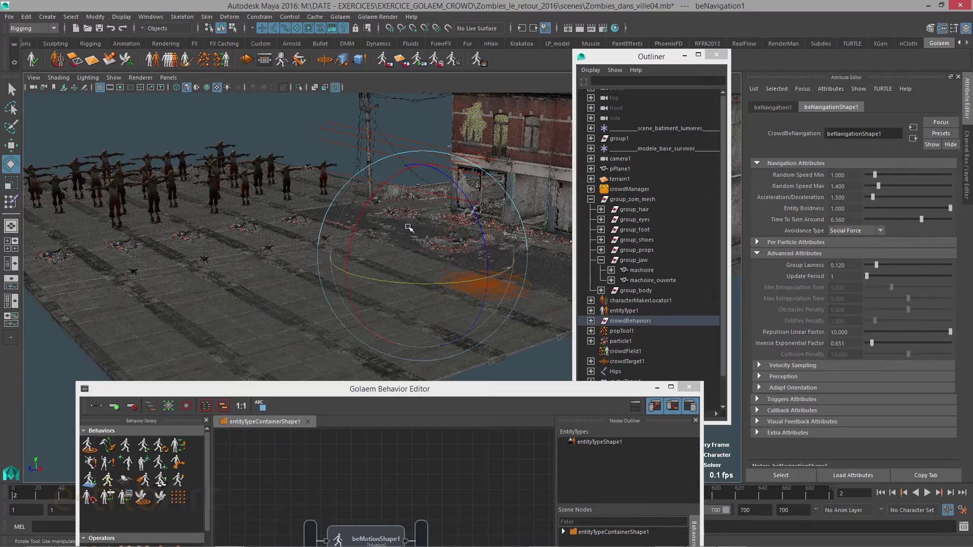
alt+drag(289, 236, 310, 264)
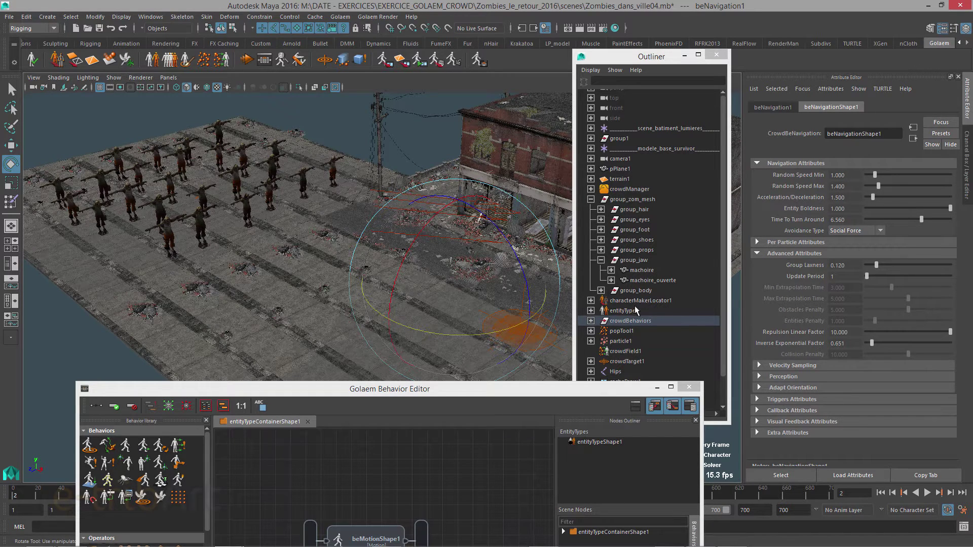
Inspect the attributes of entityType1, then bring up the Behavior Editor and reselect beNavigationShape1 to review its attributes
click(622, 311)
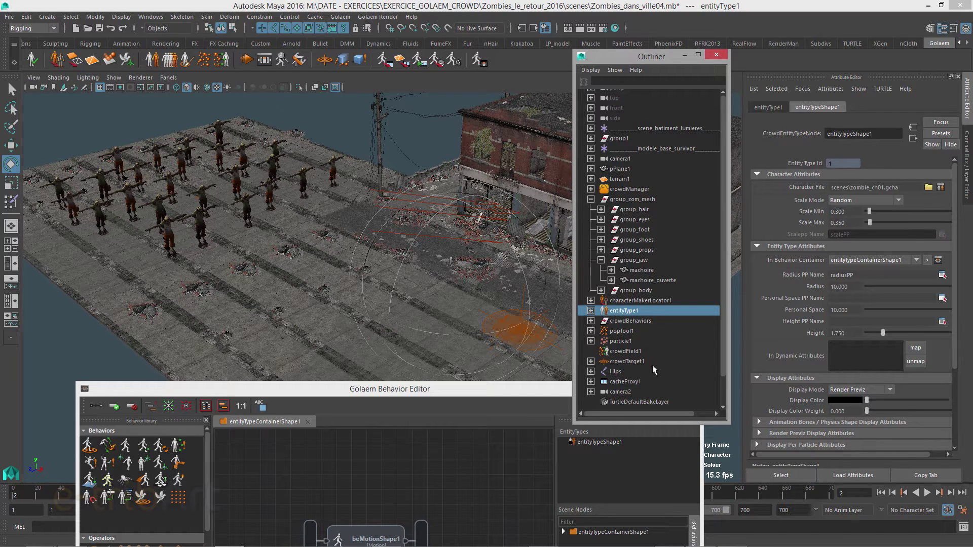
click(390, 388)
drag(391, 389, 364, 229)
click(329, 462)
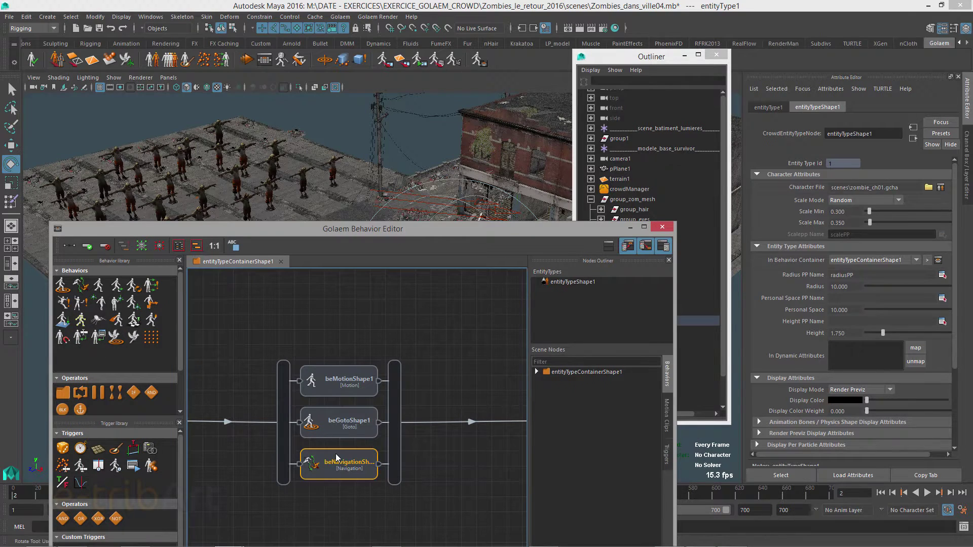
drag(477, 230, 486, 367)
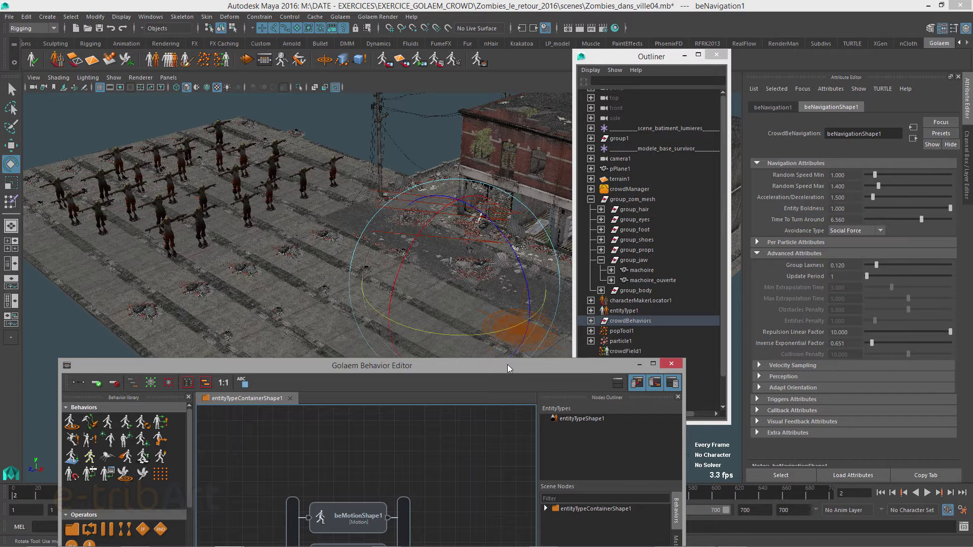
drag(507, 364, 608, 175)
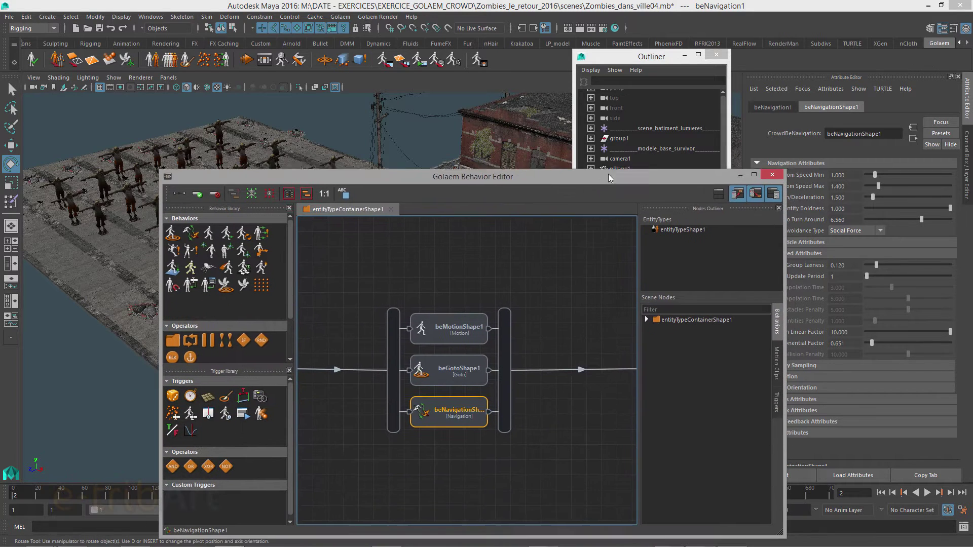
Close the Behavior Editor and play the crowd simulation from the first frame, stopping at about frame 367
click(772, 174)
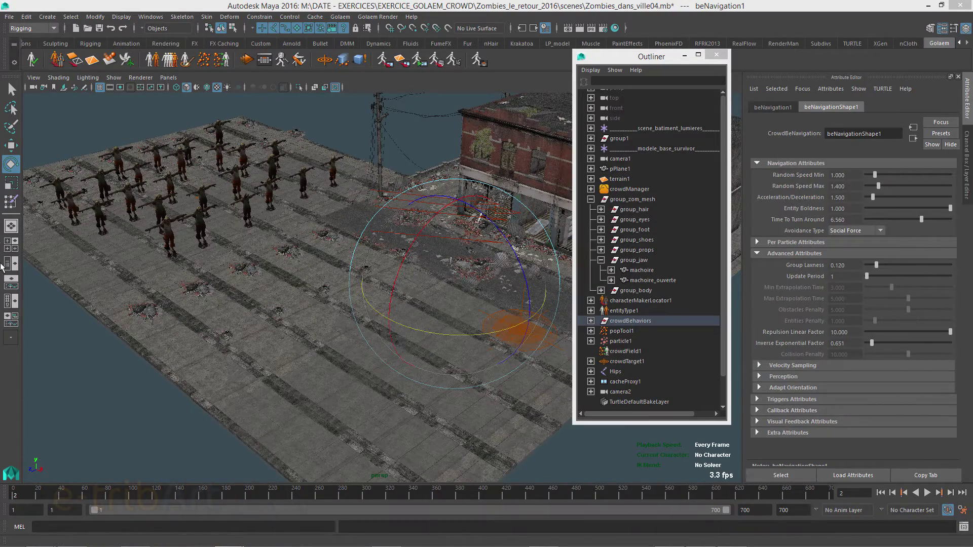
alt+drag(225, 251, 234, 282)
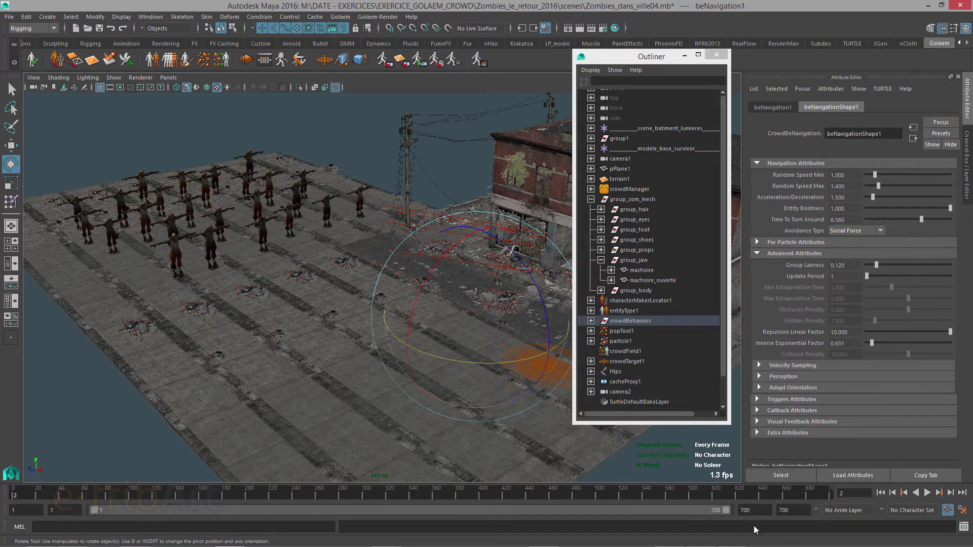
click(880, 493)
click(932, 494)
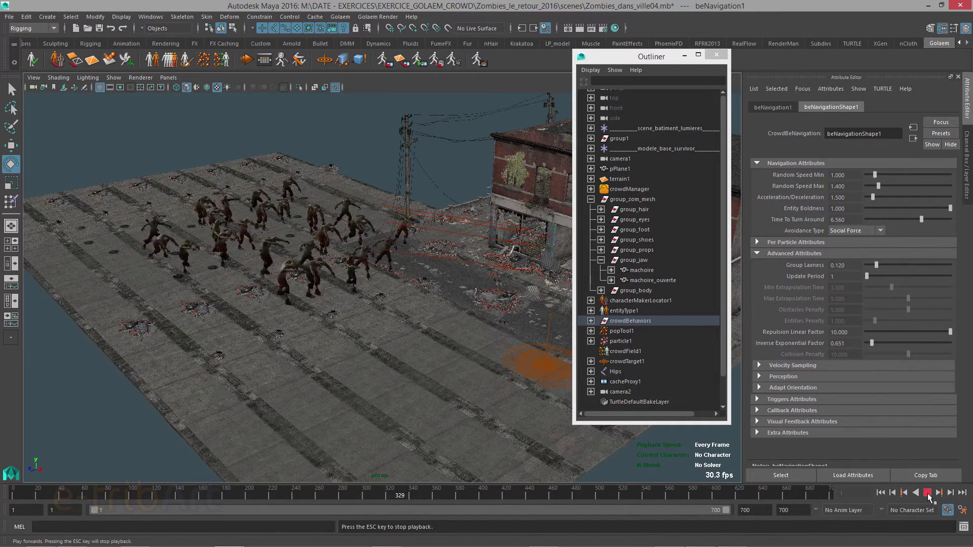
click(927, 493)
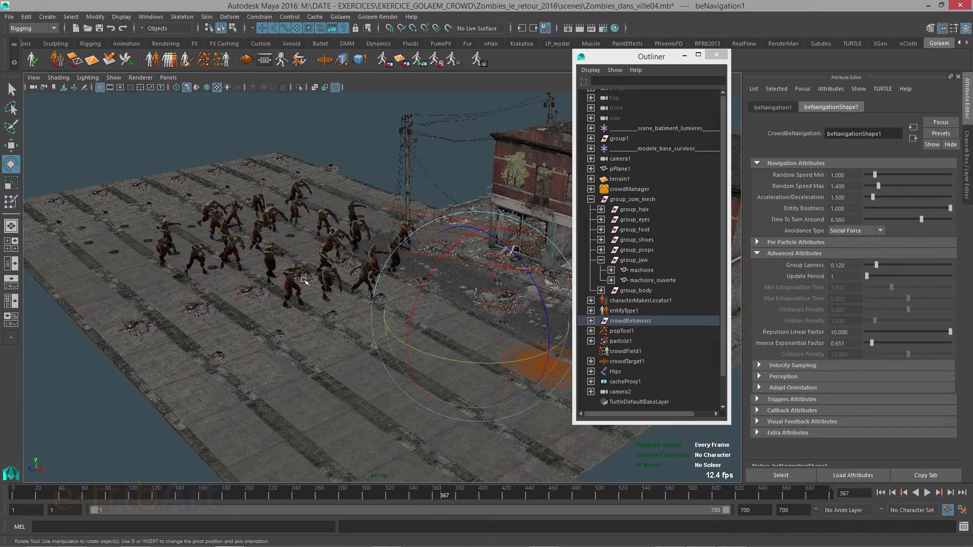
Examine the walking zombies up close from a low angle, with the Outliner moved clear of the crowd
alt+drag(357, 278, 328, 274)
alt+right_drag(328, 274, 355, 314)
alt+middle_drag(355, 315, 352, 278)
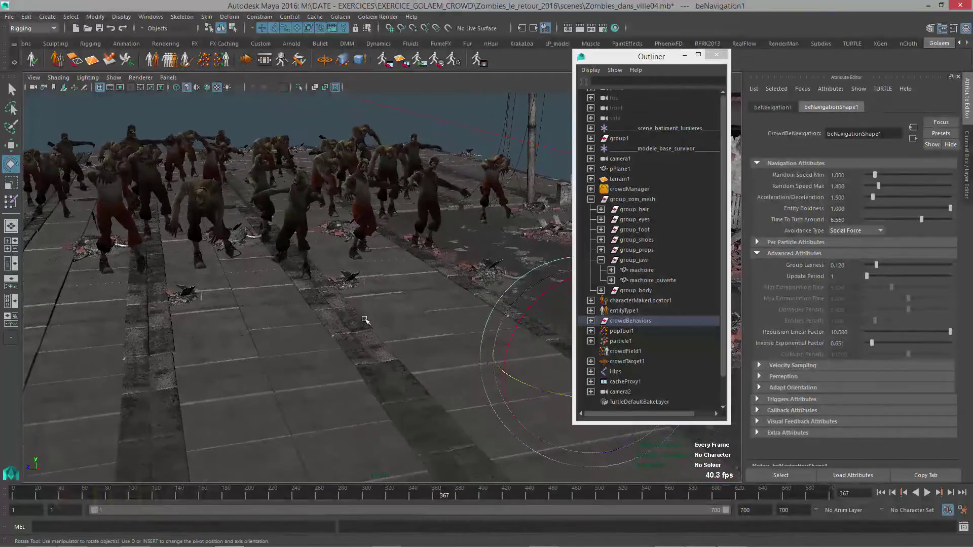
alt+drag(336, 217, 341, 225)
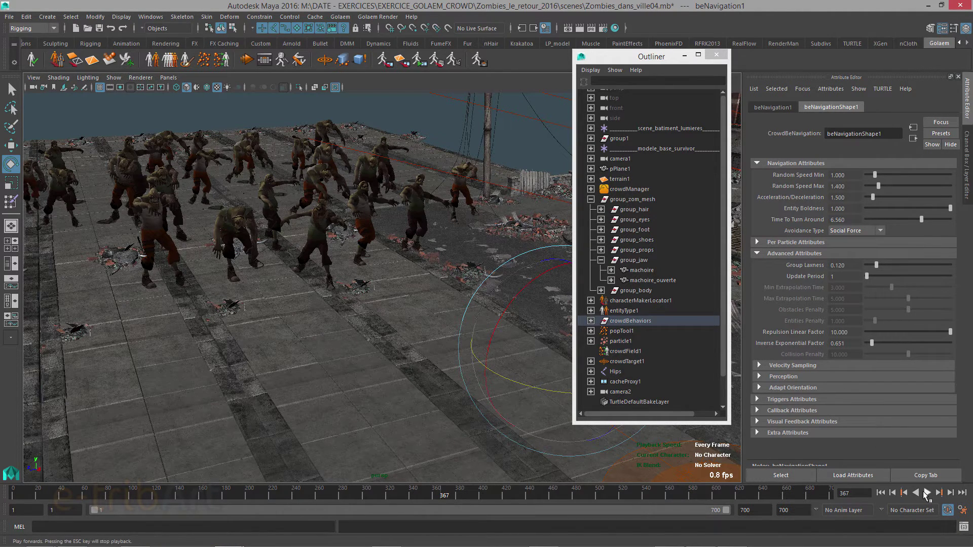
drag(618, 56, 654, 63)
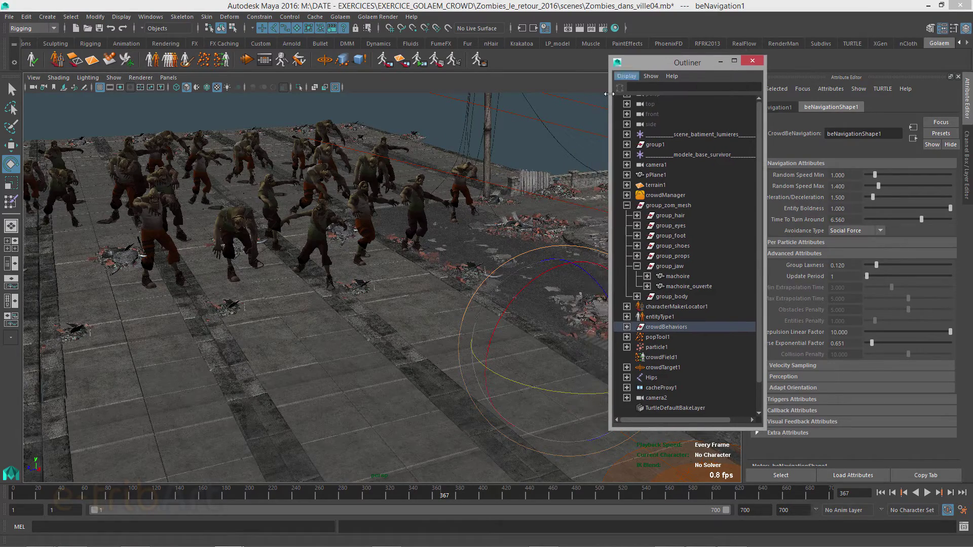
alt+drag(358, 269, 358, 284)
alt+middle_drag(359, 284, 368, 331)
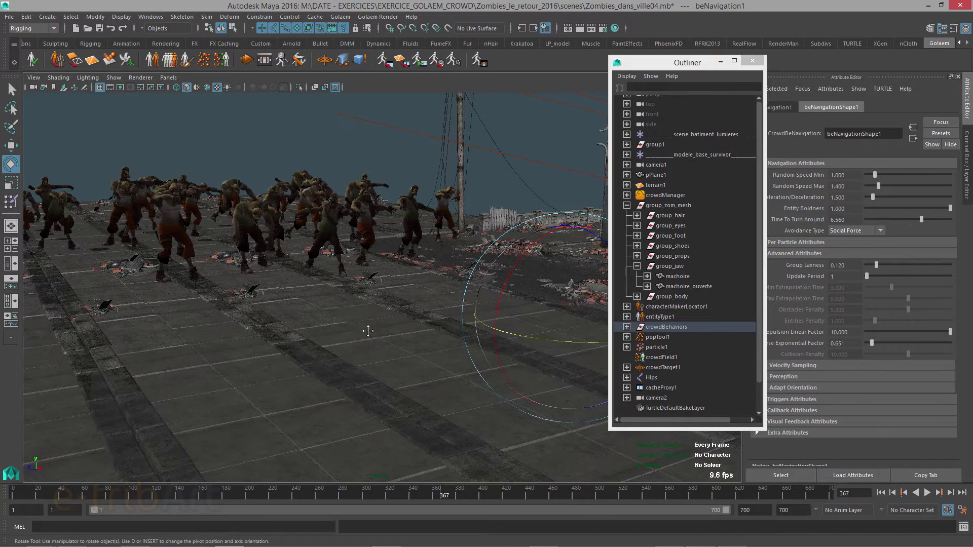
Set the current frame to 1
double_click(844, 493)
text(1)
key(Return)
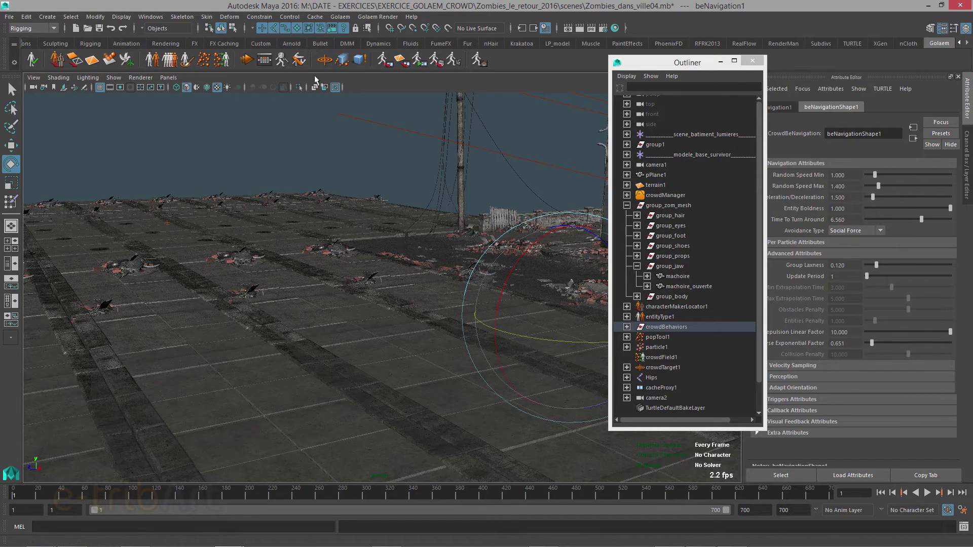
Open the Golaem Simulation Exporter, move it clear of the Outliner, and close the detached Golaem command list
click(340, 16)
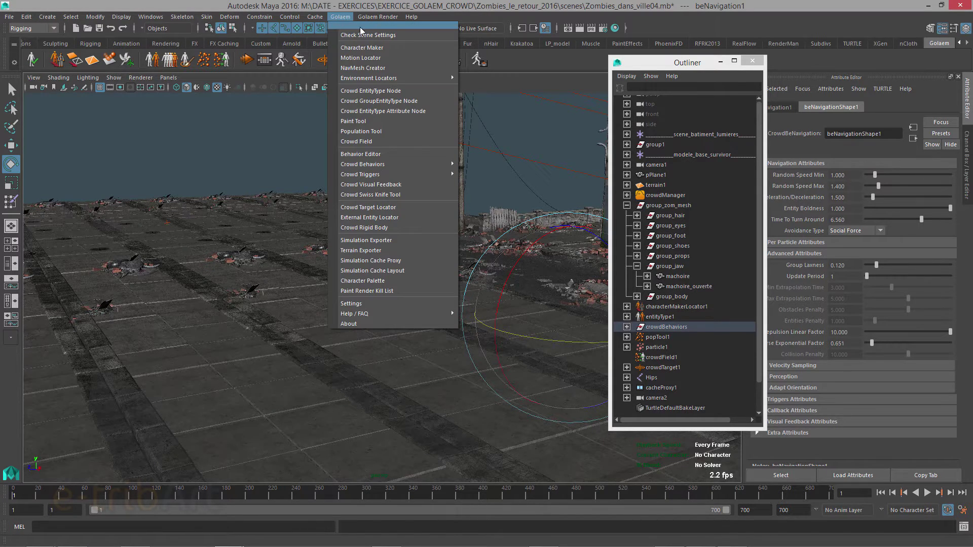
click(372, 27)
drag(371, 15, 578, 34)
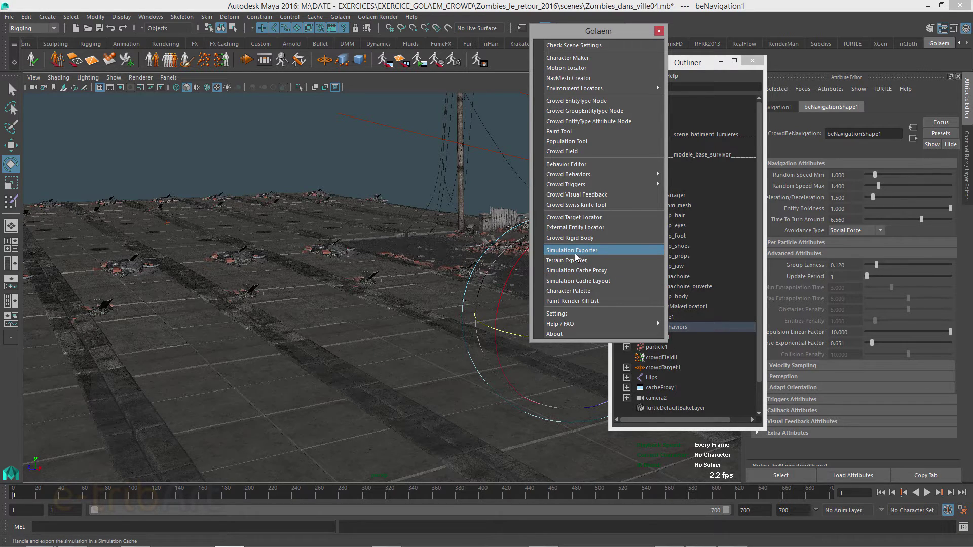
click(387, 63)
drag(624, 158, 164, 126)
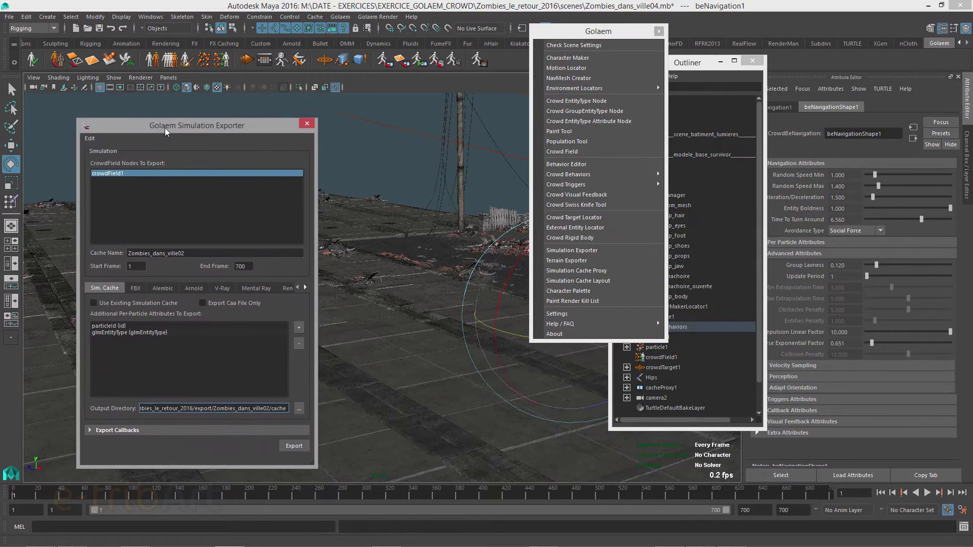
drag(596, 33, 781, 42)
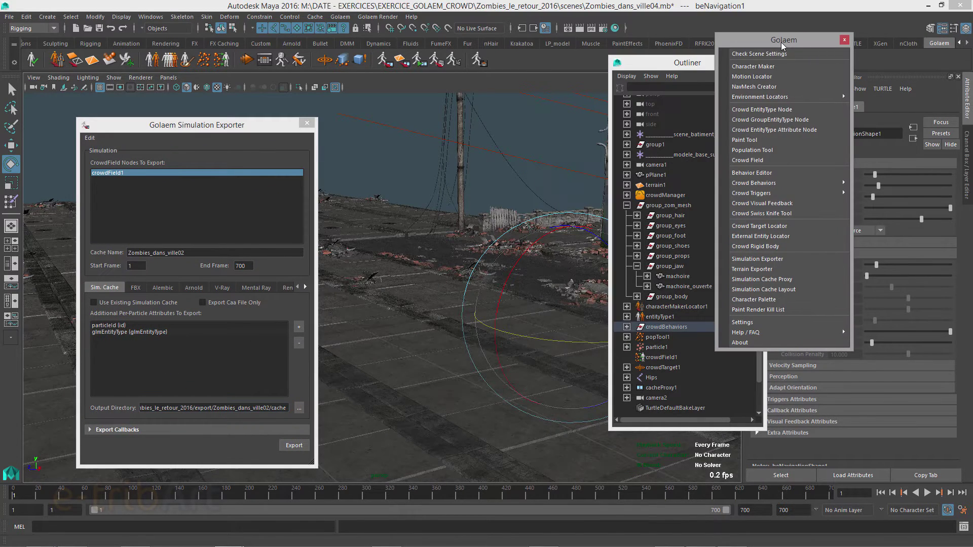
click(844, 39)
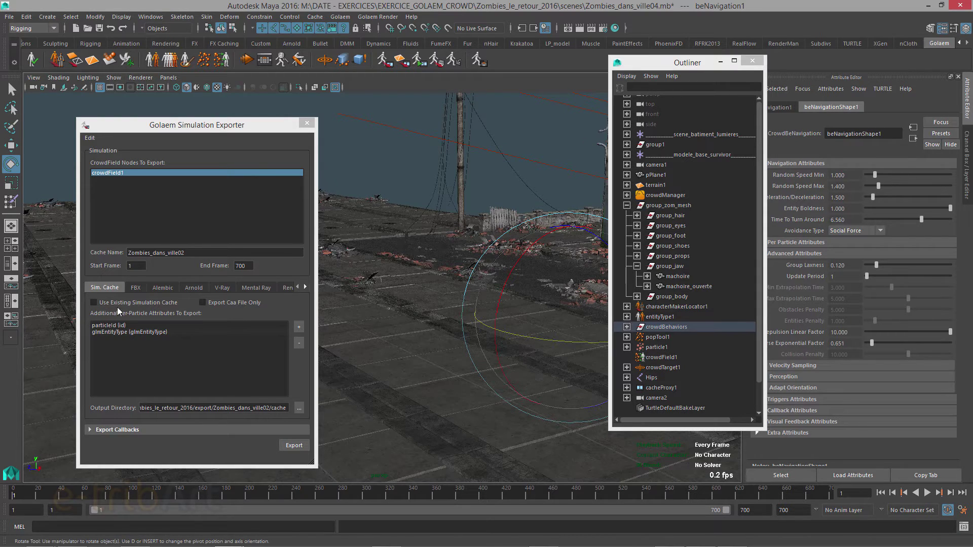
Check the exporter's FBX options, then export the simulation cache of crowdField1 for frames 1 to 700
click(136, 287)
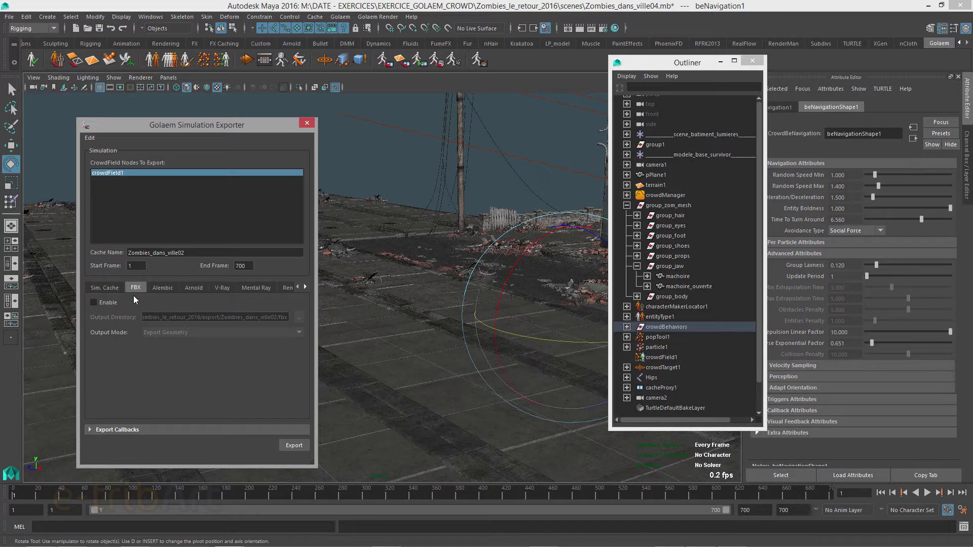
click(105, 288)
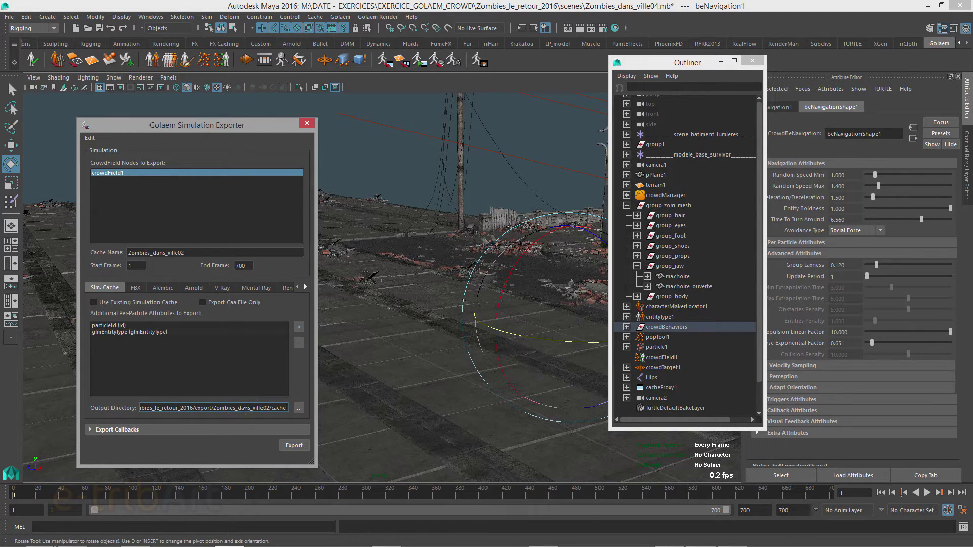
click(294, 446)
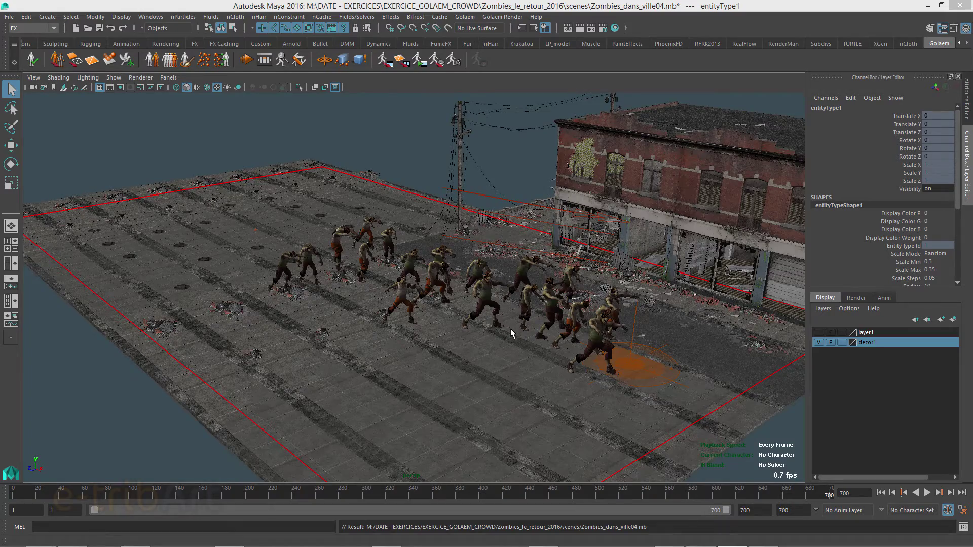
Create a simulation cache proxy, accepting the terrain export for crowdField1, and show the Outliner beside the scene
mouse_move(510, 328)
alt+mouse_down()
mouse_move(524, 328)
mouse_move(492, 324)
alt+mouse_up()
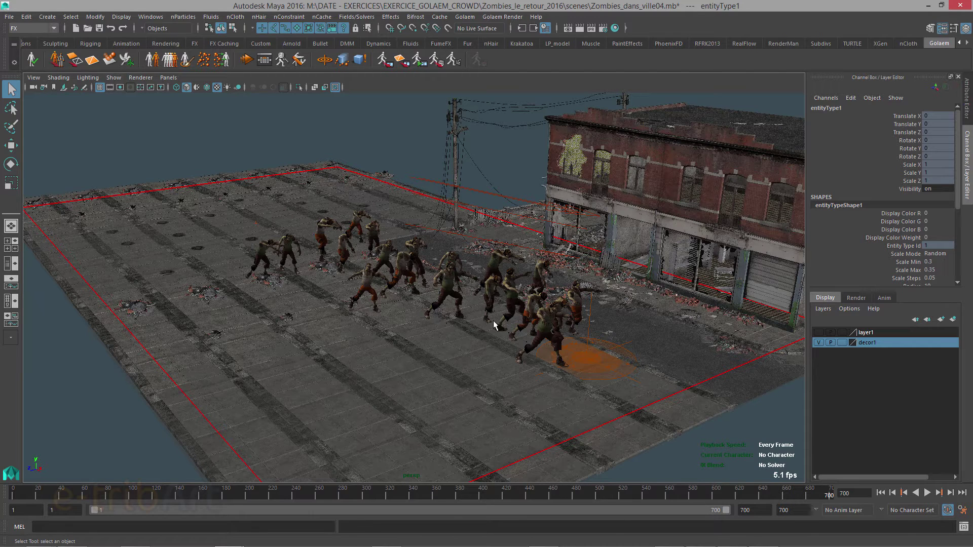
click(421, 65)
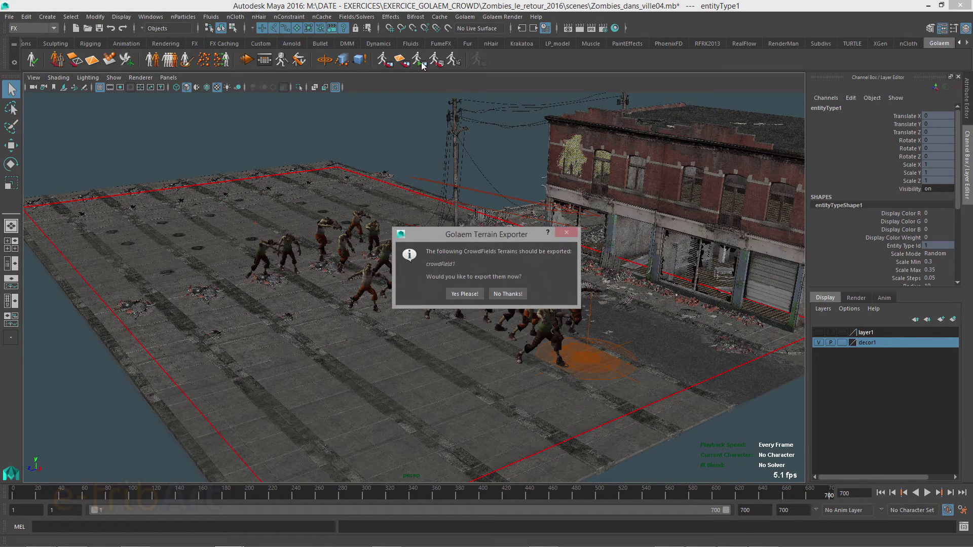
click(465, 294)
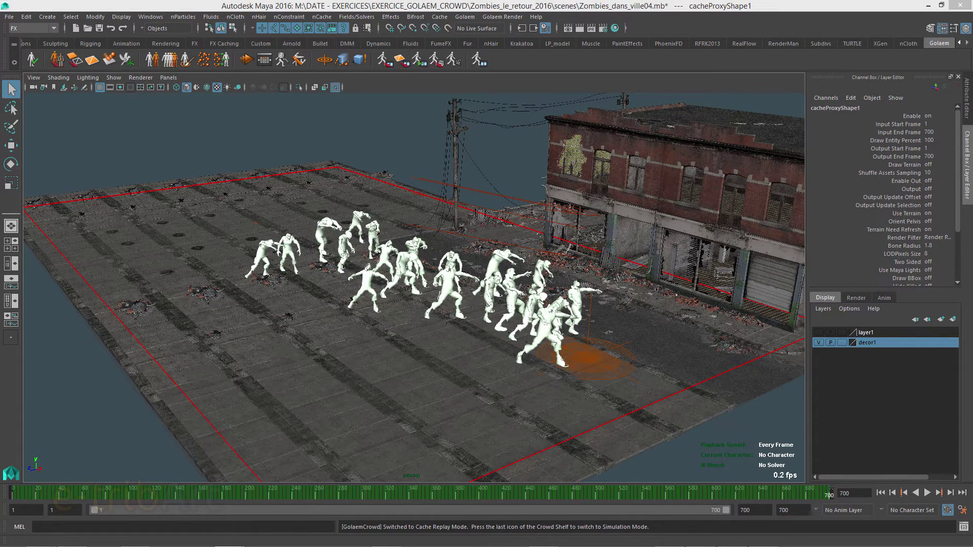
drag(803, 71, 745, 69)
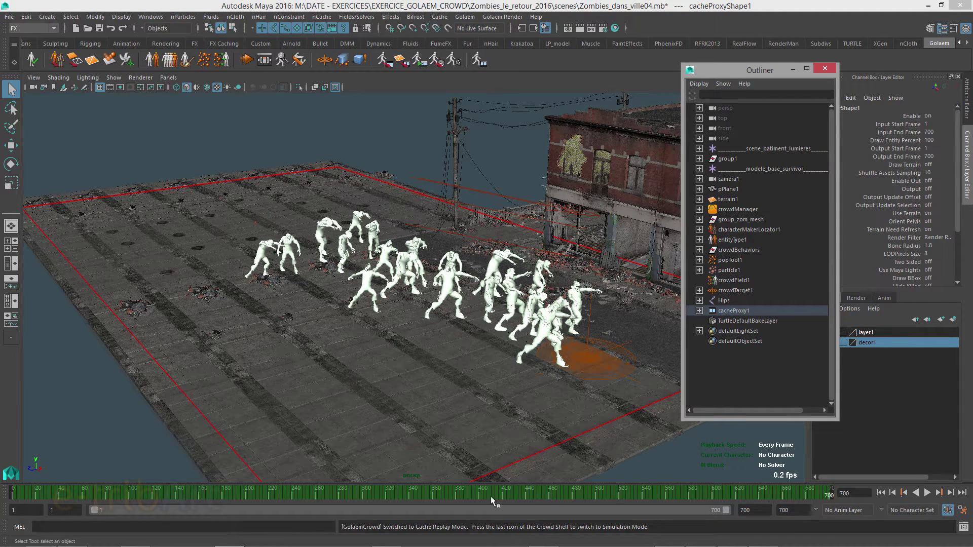
Replay the cached crowd from the first frame, skipping ahead on the timeline to about frames 400 and 562
click(880, 493)
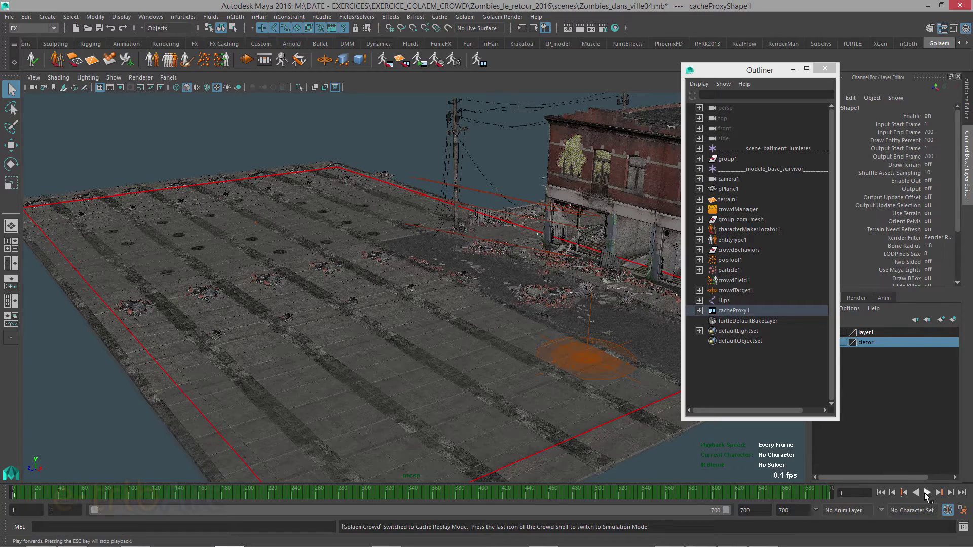
click(927, 493)
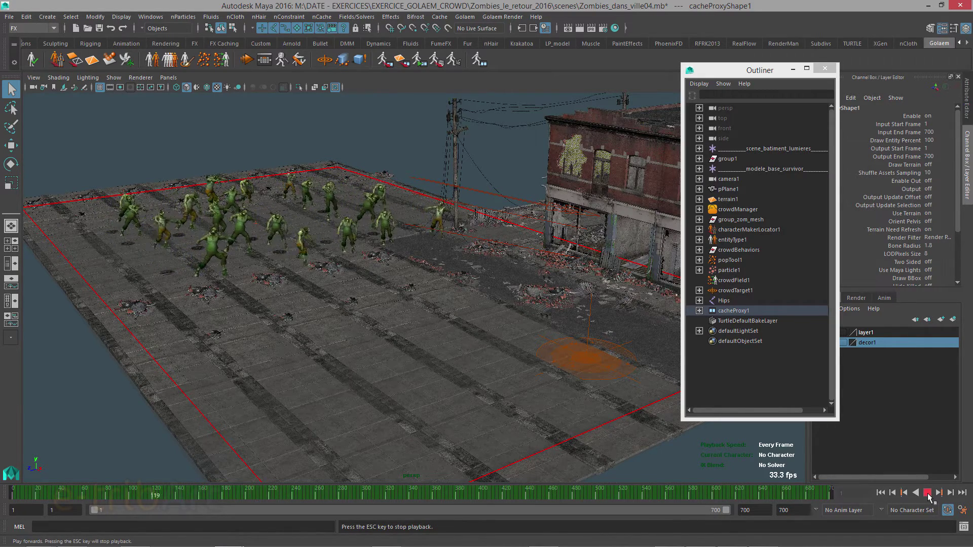
click(926, 493)
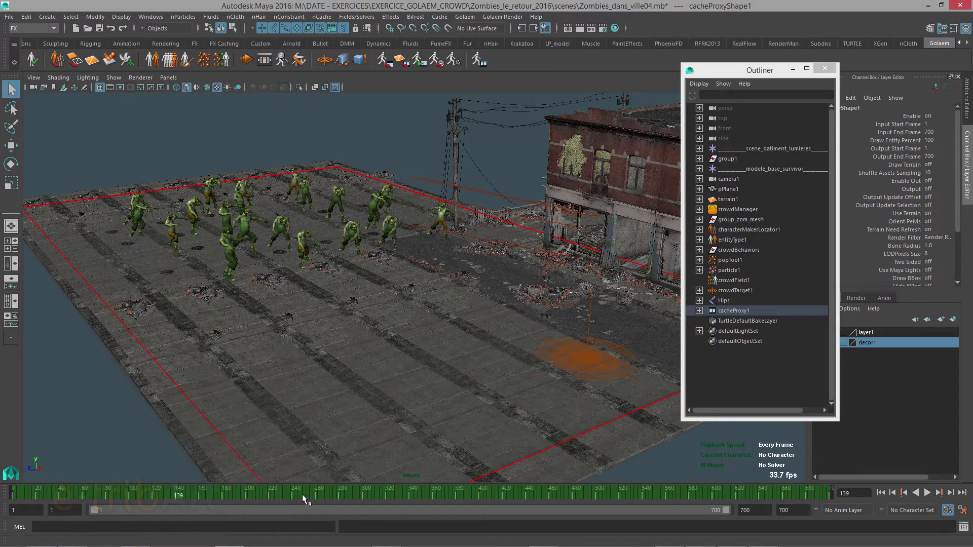
drag(302, 494, 478, 493)
key(alt+v)
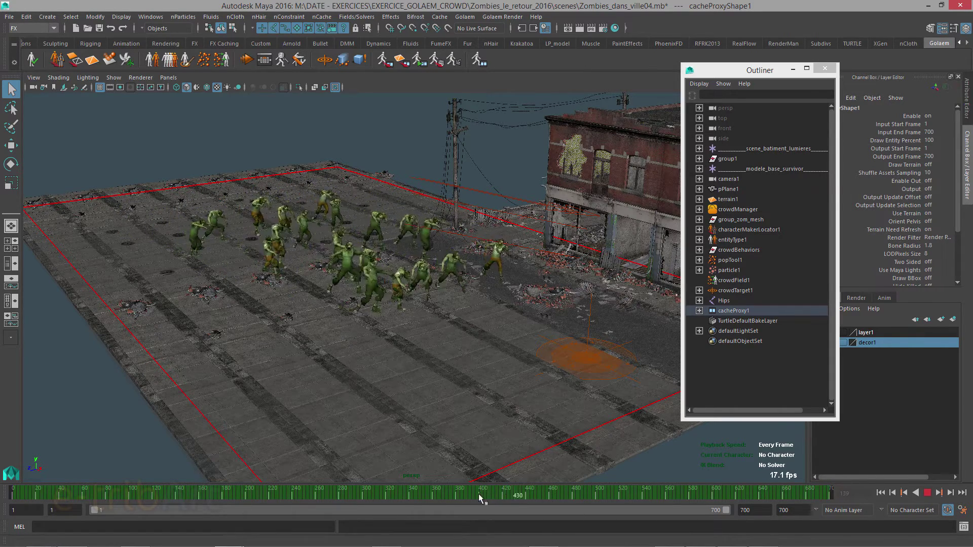
key(alt+v)
click(665, 495)
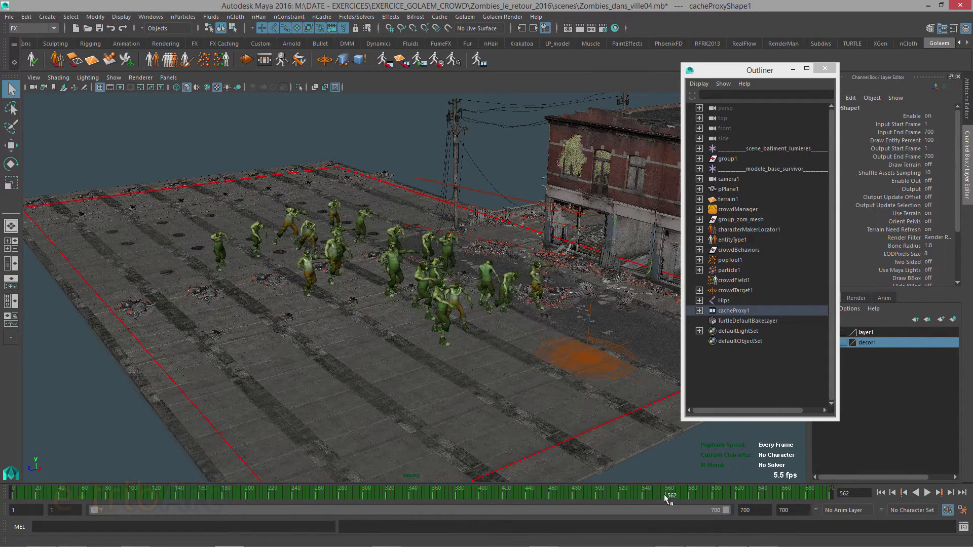
key(alt+v)
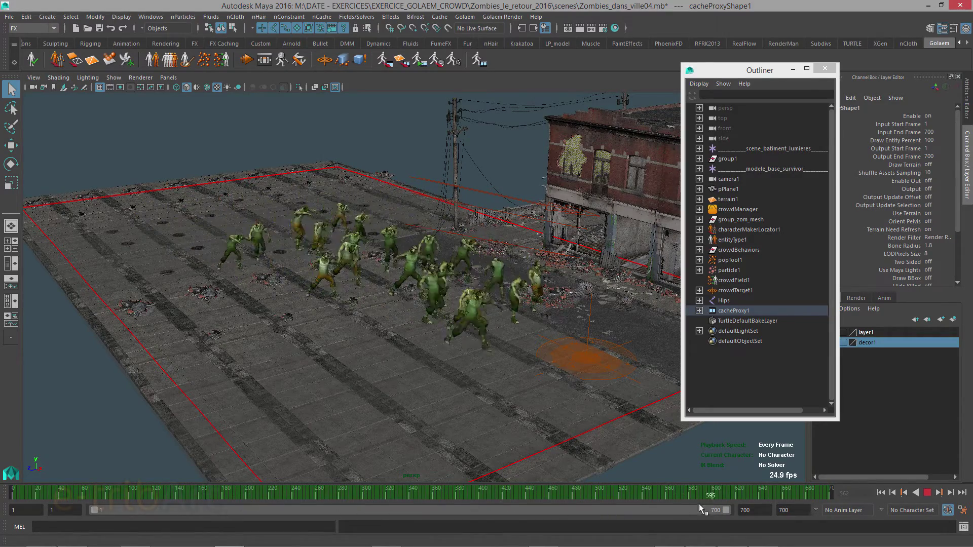
Set the cache proxy's Display Color Weight to 0 and scrub the crowd animation from frame 188 to frame 299
drag(699, 502, 235, 497)
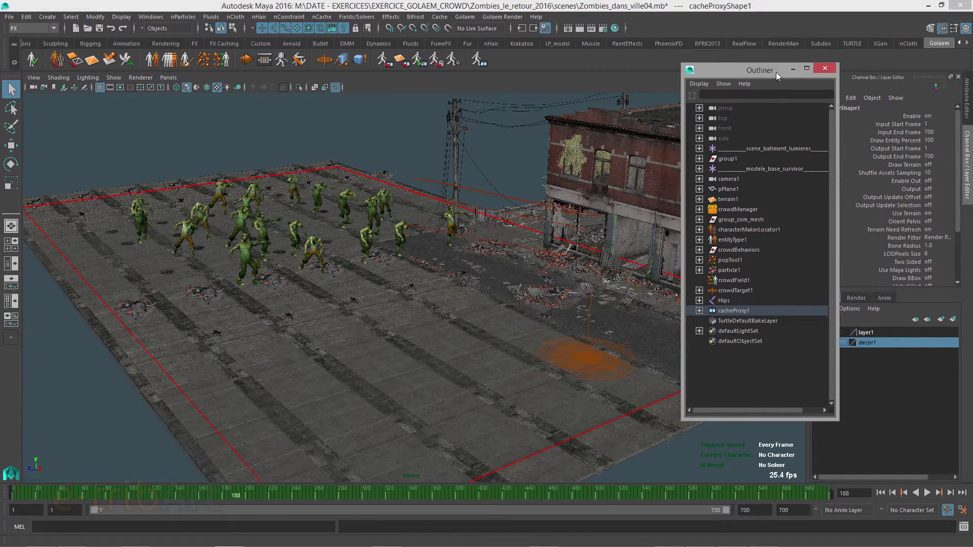
drag(776, 72, 654, 73)
key(ctrl+a)
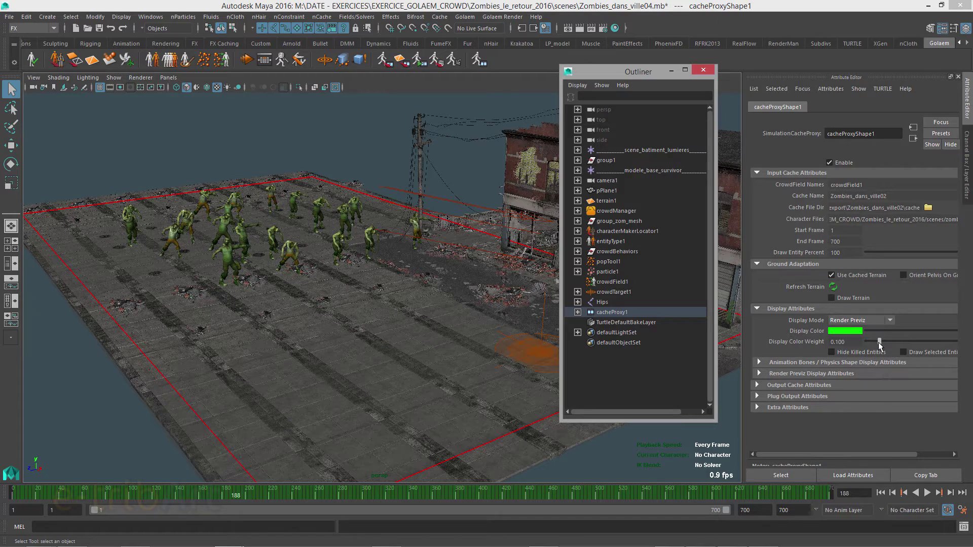
drag(878, 342, 828, 345)
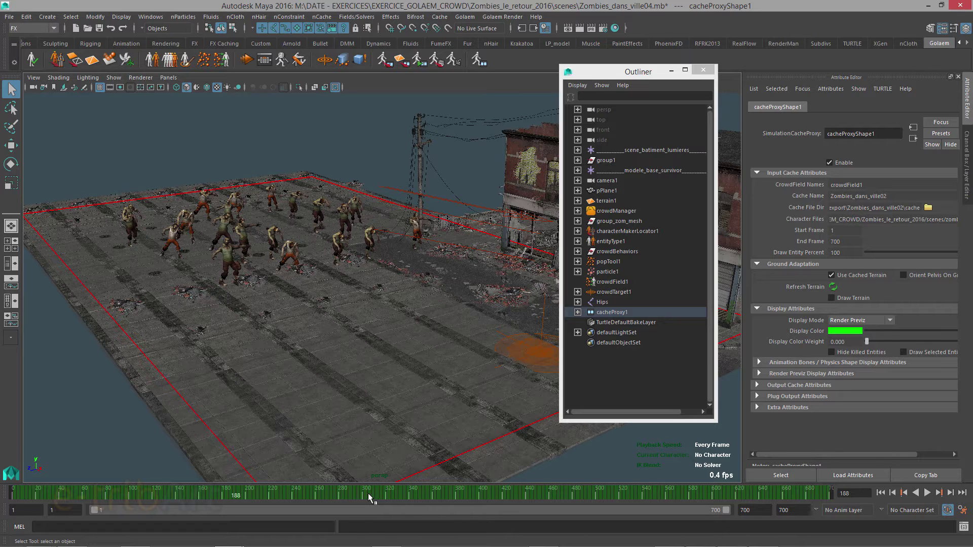
mouse_move(307, 493)
mouse_down()
mouse_move(607, 497)
mouse_move(290, 494)
mouse_move(360, 494)
mouse_up()
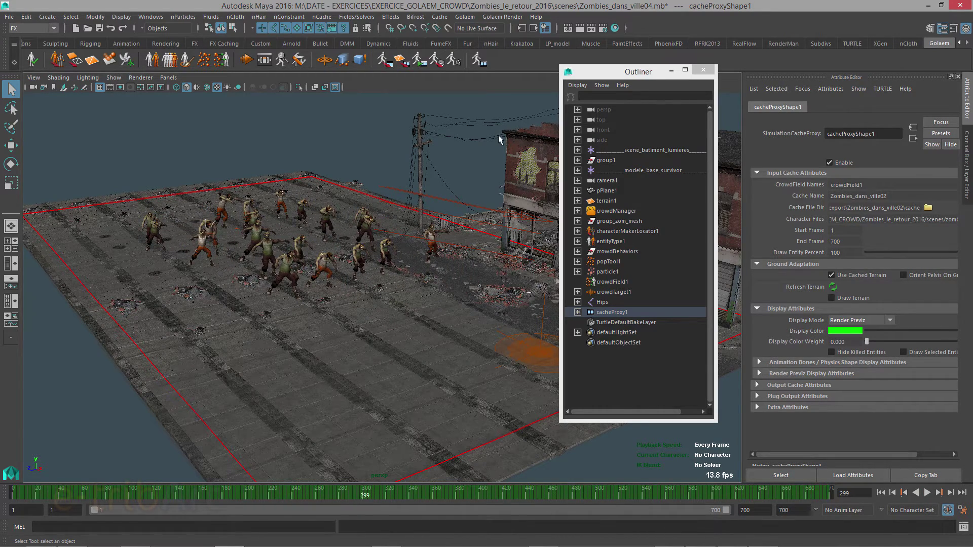
Open the Simulation Cache Layout for cacheProxyShape1 and move the Outliner clear of the viewport's crowd
drag(601, 68, 635, 68)
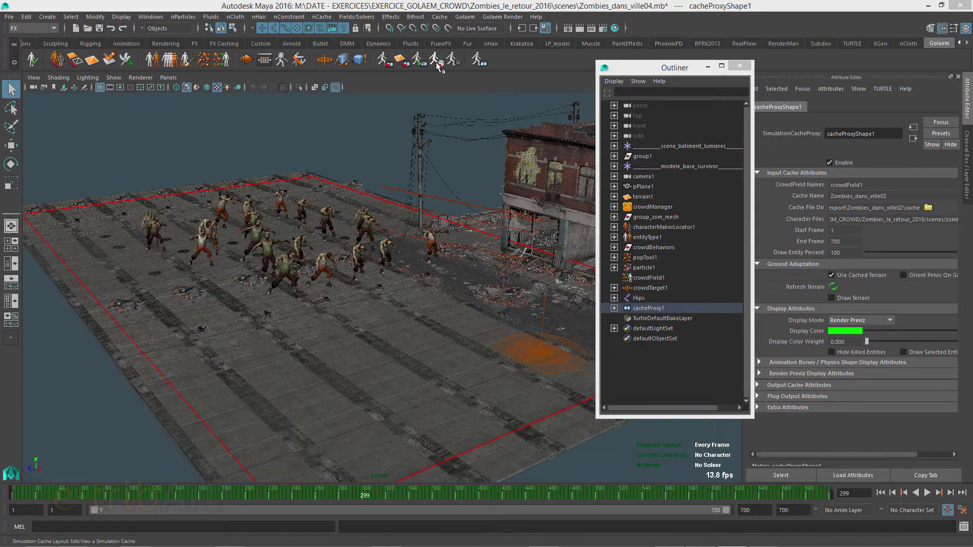
click(458, 18)
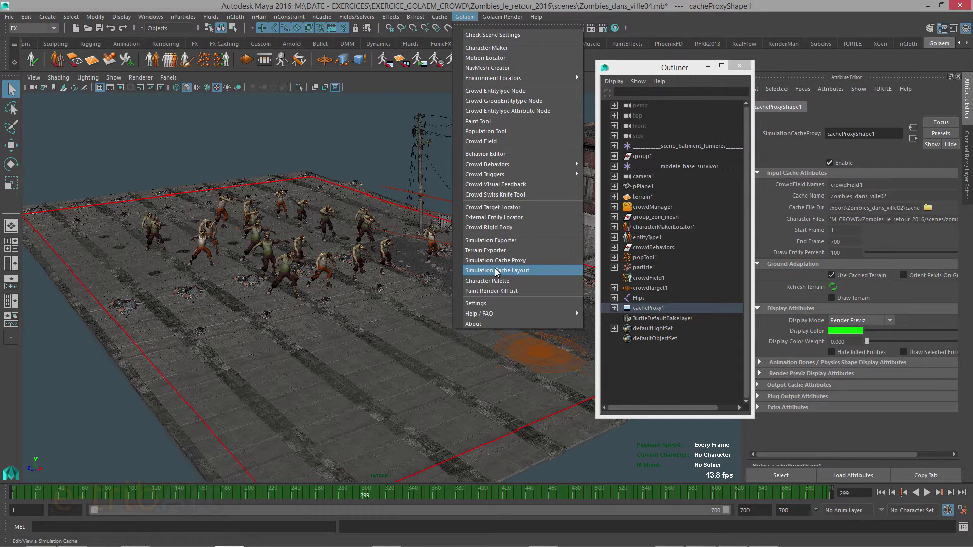
click(438, 12)
click(437, 62)
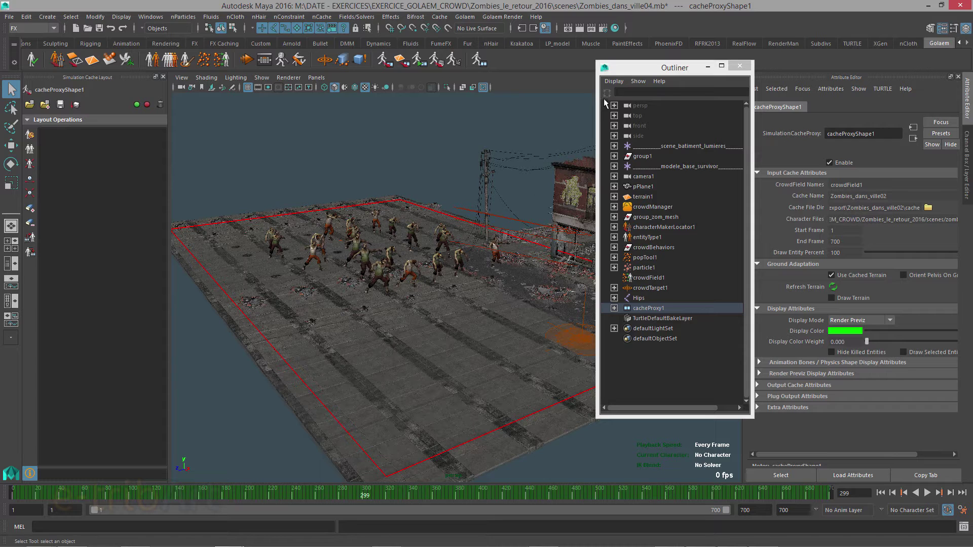
drag(635, 71, 672, 88)
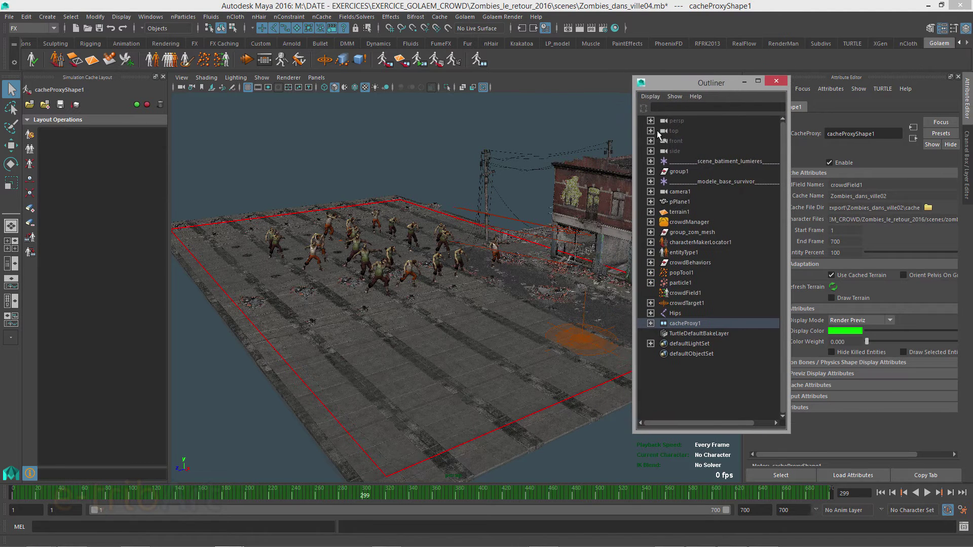
Switch cacheProxy1 to component selection with the Move tool and pick the single zombie at the front of the crowd
click(709, 385)
key(w)
scroll(405, 279, up, 3)
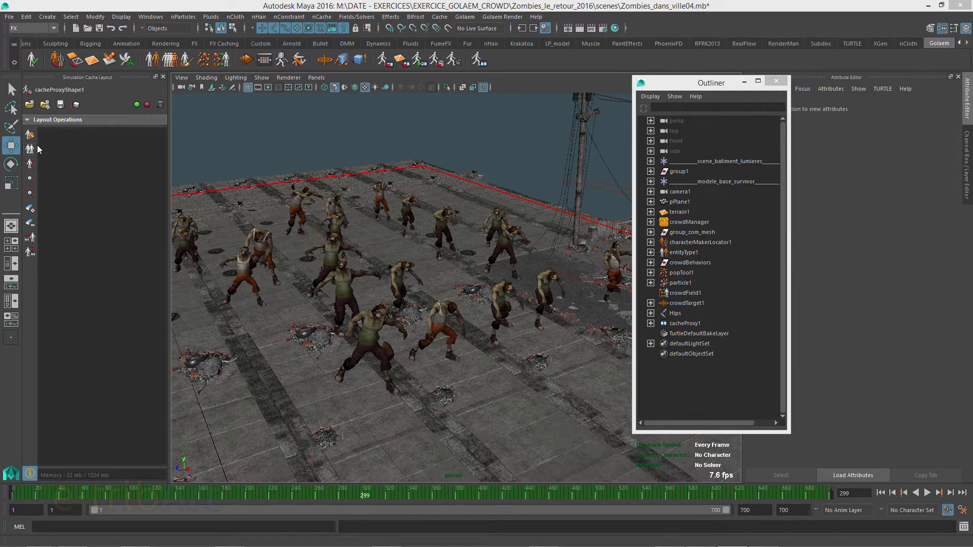
click(686, 323)
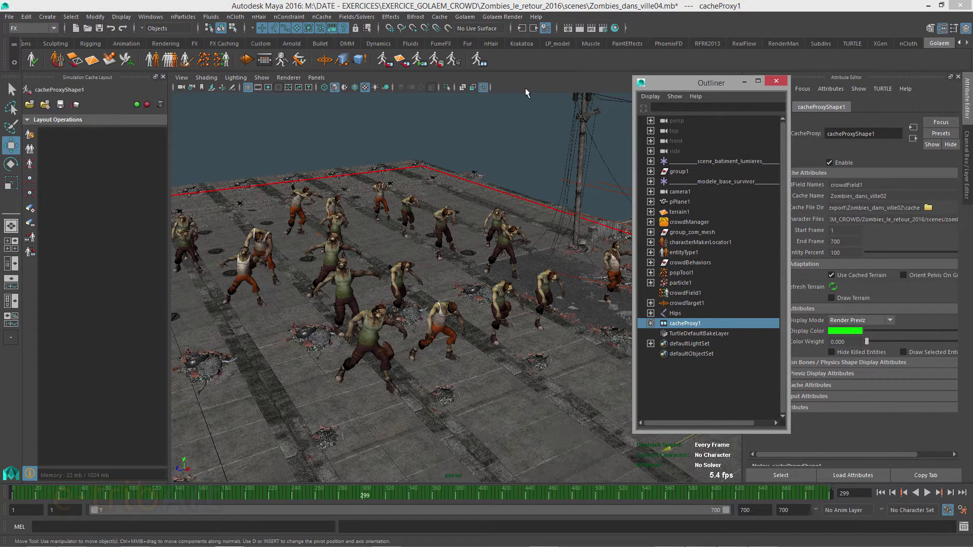
key(F8)
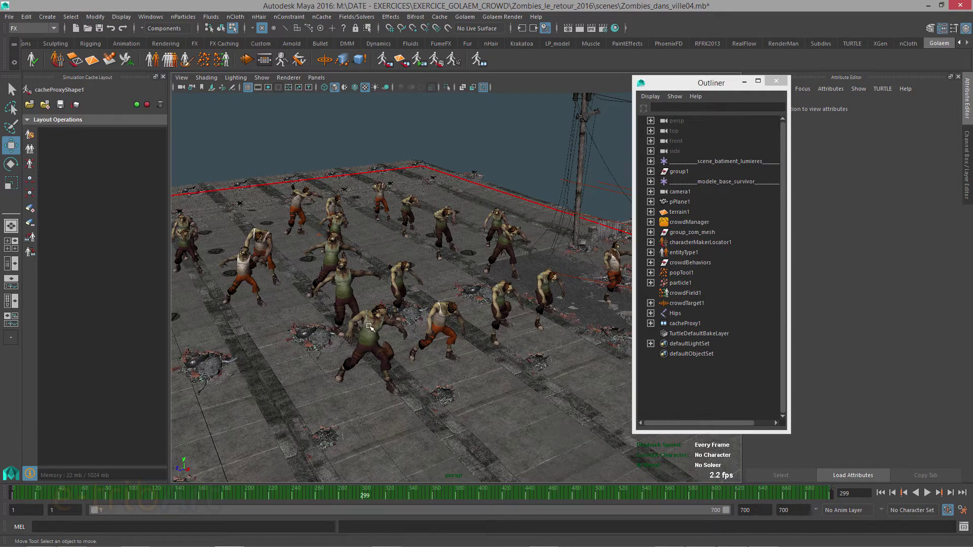
alt+drag(370, 328, 346, 310)
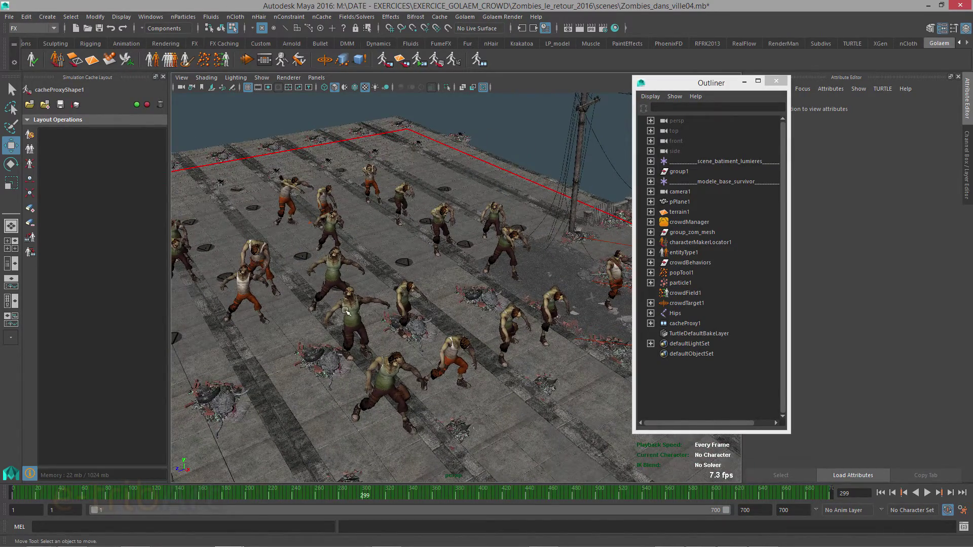
click(359, 322)
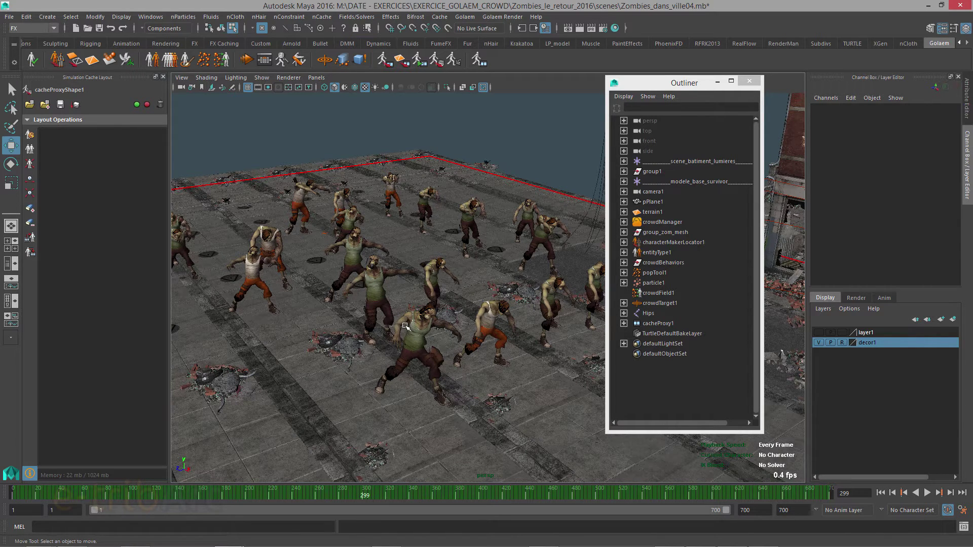
click(658, 324)
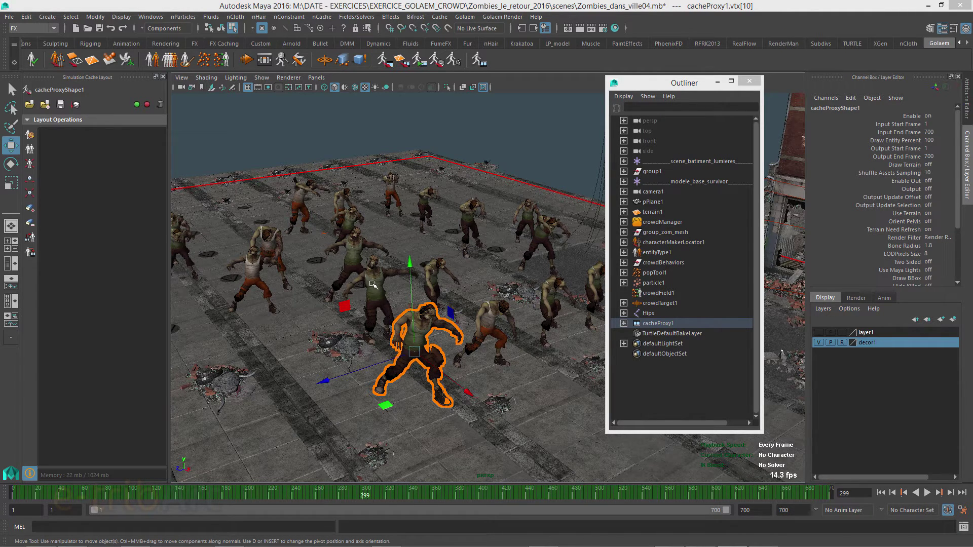
Select two neighbouring green-shirted zombies together, then narrow the selection to the one just behind the front zombie
drag(355, 258, 455, 315)
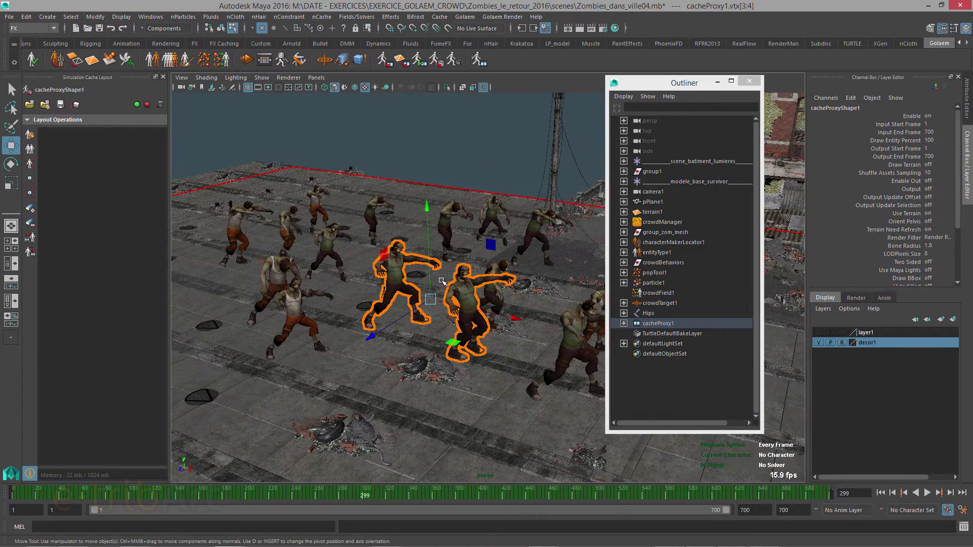
click(457, 192)
drag(440, 274, 445, 339)
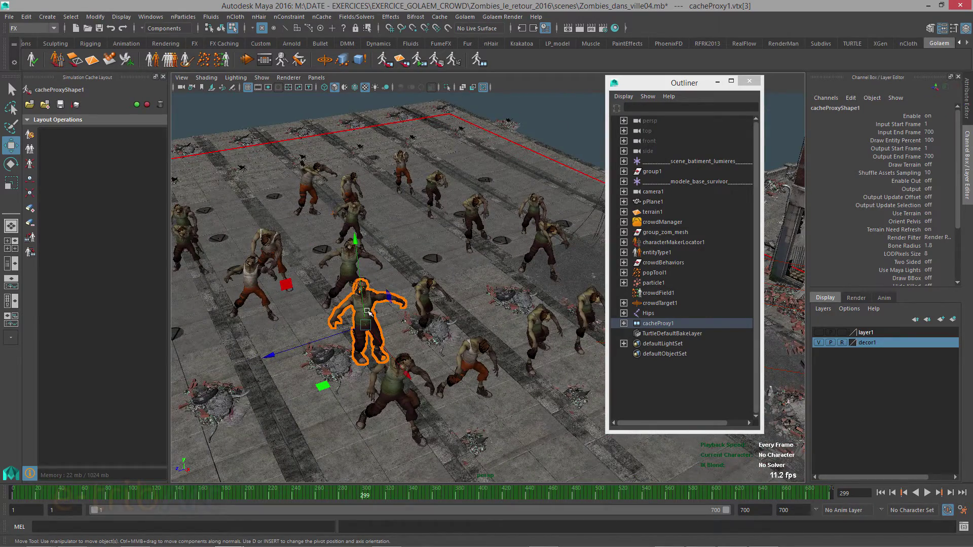
alt+drag(388, 306, 467, 243)
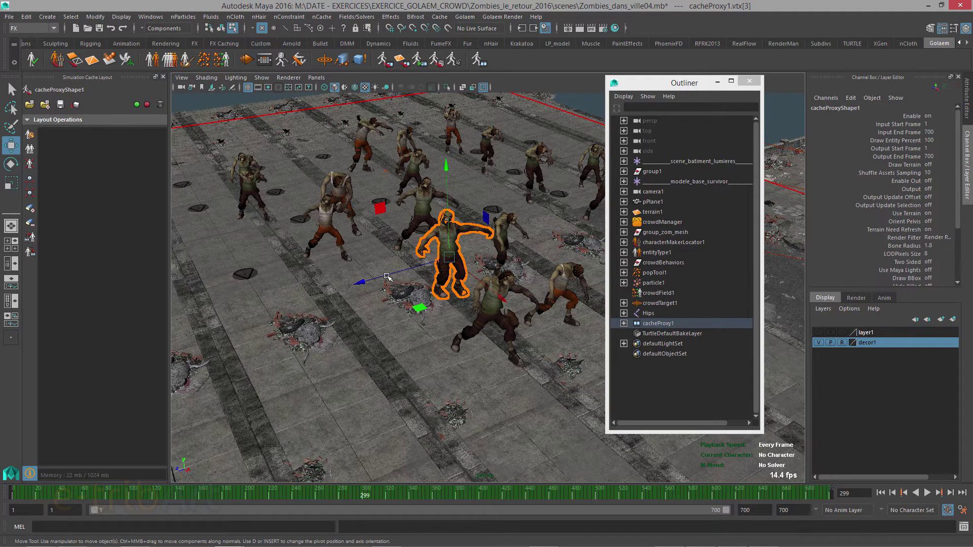
Move the selected zombie away from the group by about -62 in X and 113 in Z, widening the layout list to read its operation
drag(388, 276, 254, 298)
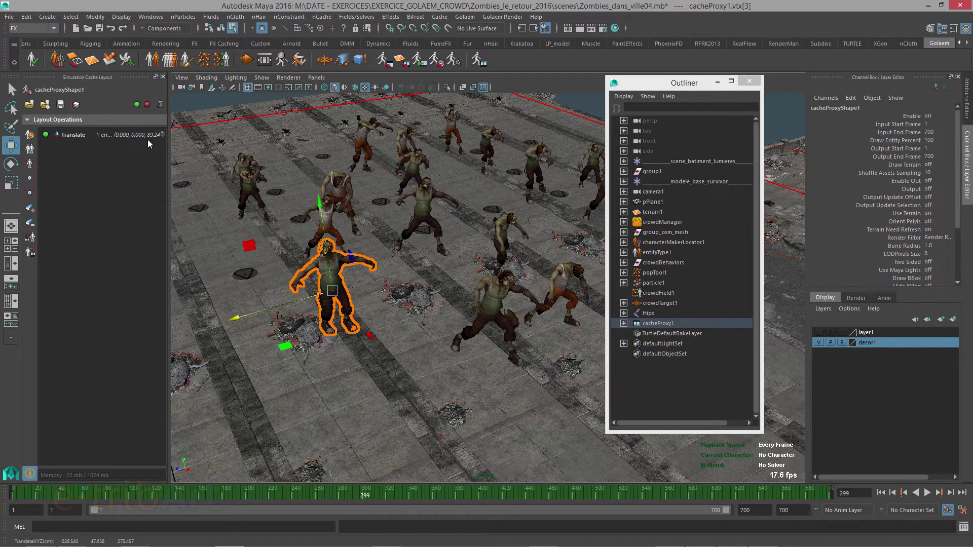
drag(170, 142, 188, 144)
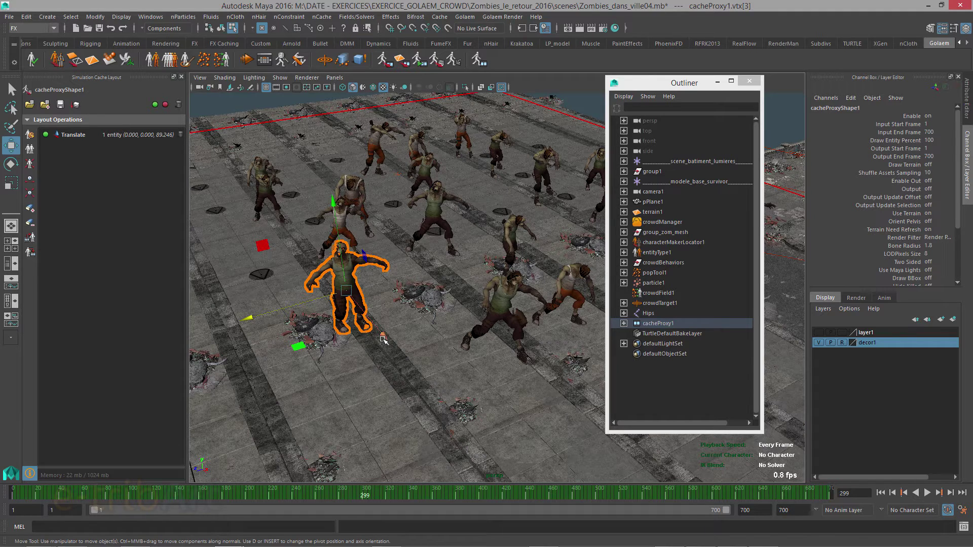
drag(385, 336, 260, 295)
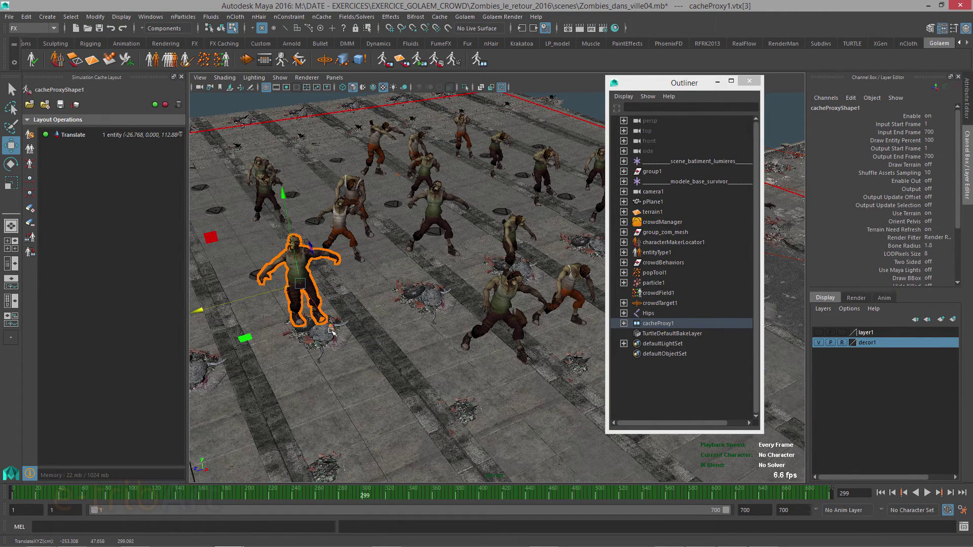
drag(330, 328, 314, 305)
mouse_move(341, 343)
alt+middle_down()
mouse_move(336, 436)
mouse_move(382, 382)
mouse_move(358, 346)
alt+middle_up()
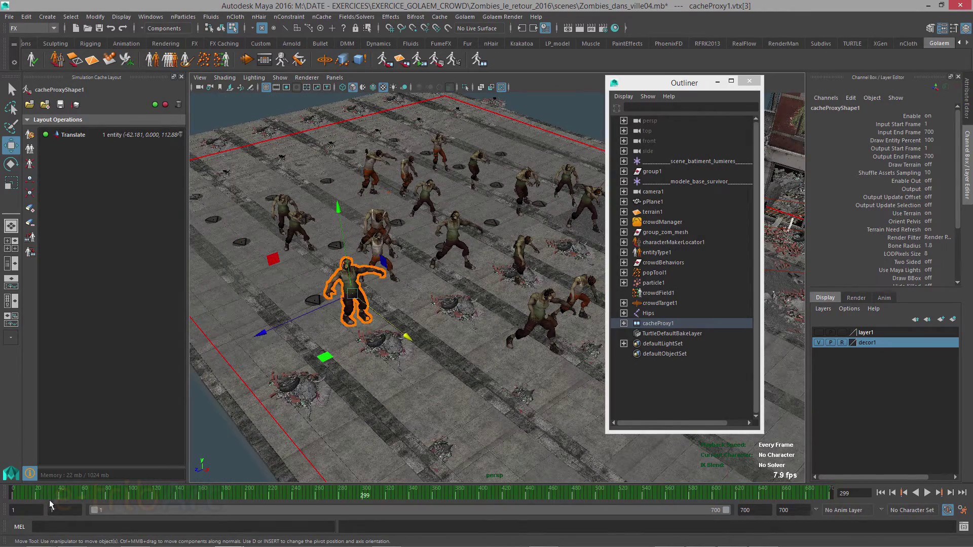
Play the cache through to frame 314 and shift the selected zombie farther out, to a Z translation of about 129
drag(47, 494, 379, 478)
key(alt+v)
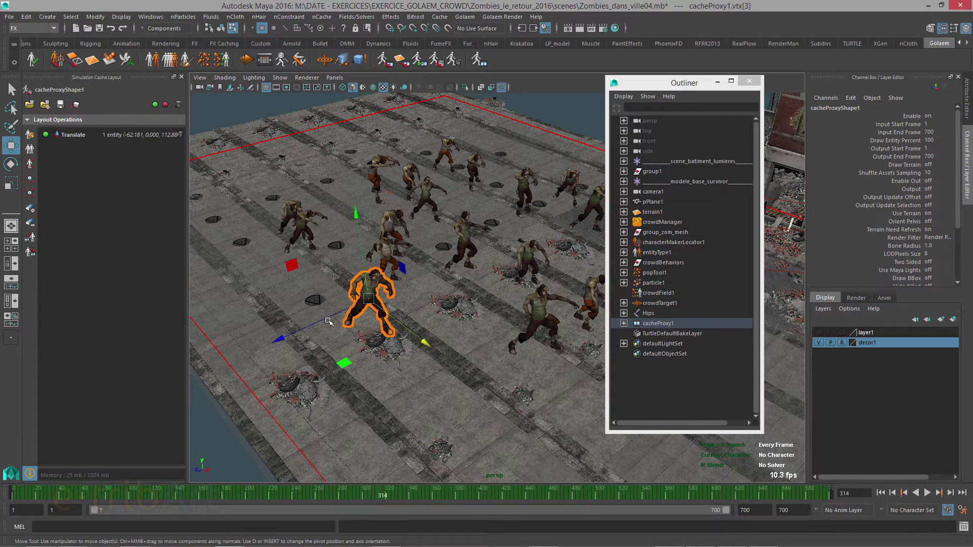
drag(328, 321, 304, 329)
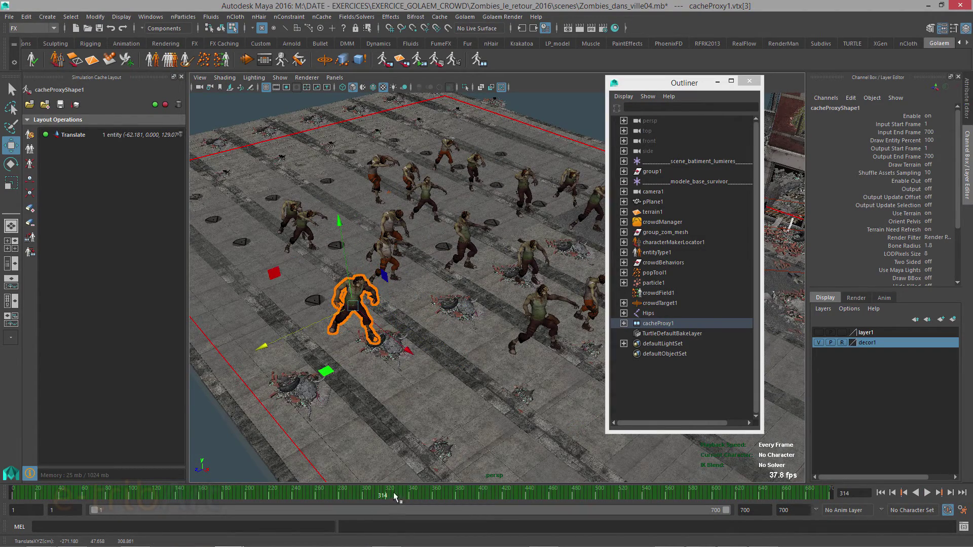
Go back to frame 261 and rotate the selected zombie about -15 degrees around Y
drag(396, 496, 320, 494)
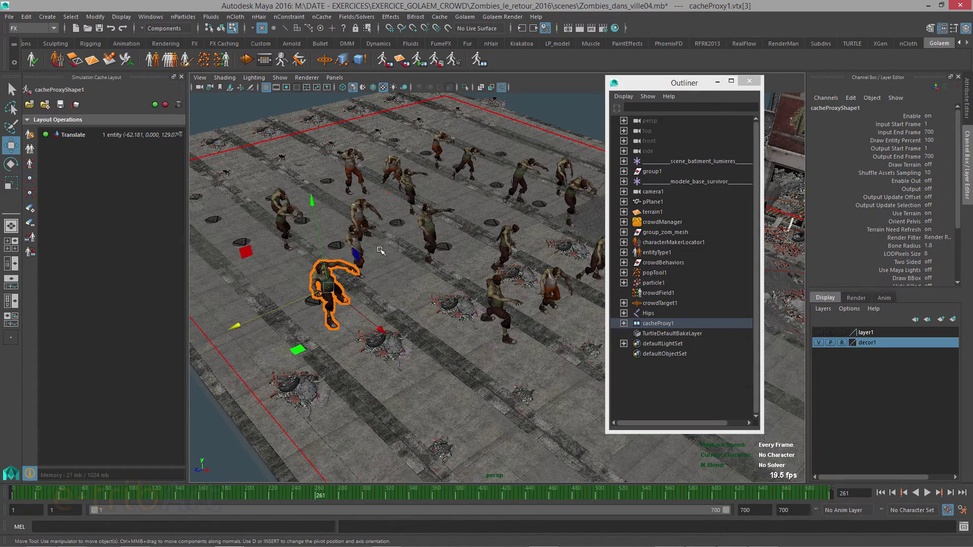
key(e)
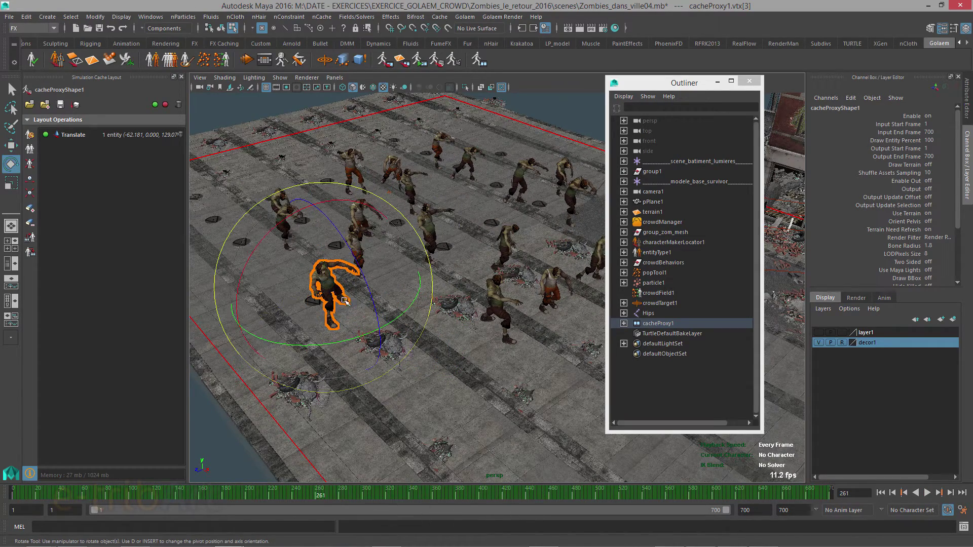
drag(369, 332, 343, 339)
Review the edited zombie's path by playback and scrubbing to frames 521 and 664, with the Outliner moved off the viewport
key(alt+v)
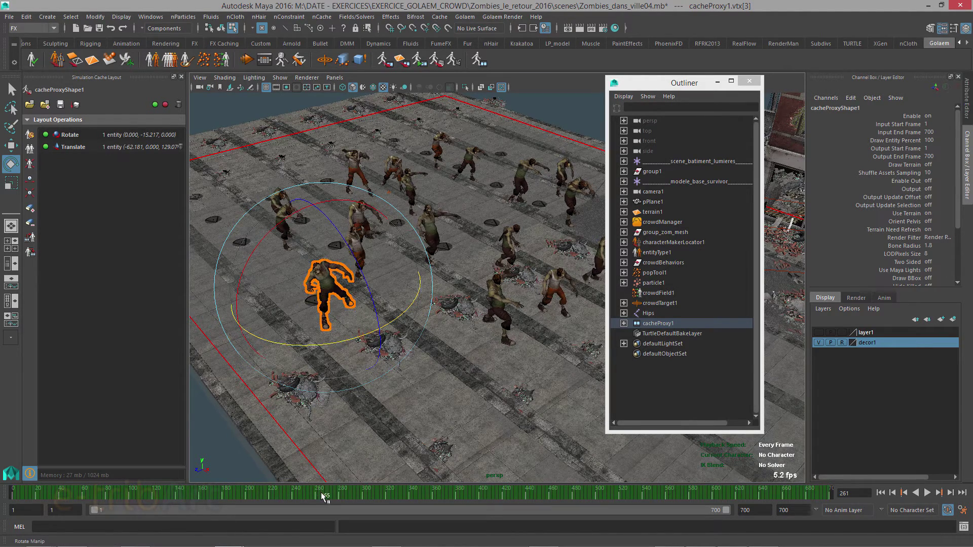
mouse_move(452, 494)
mouse_down()
mouse_move(783, 509)
mouse_move(551, 475)
mouse_up()
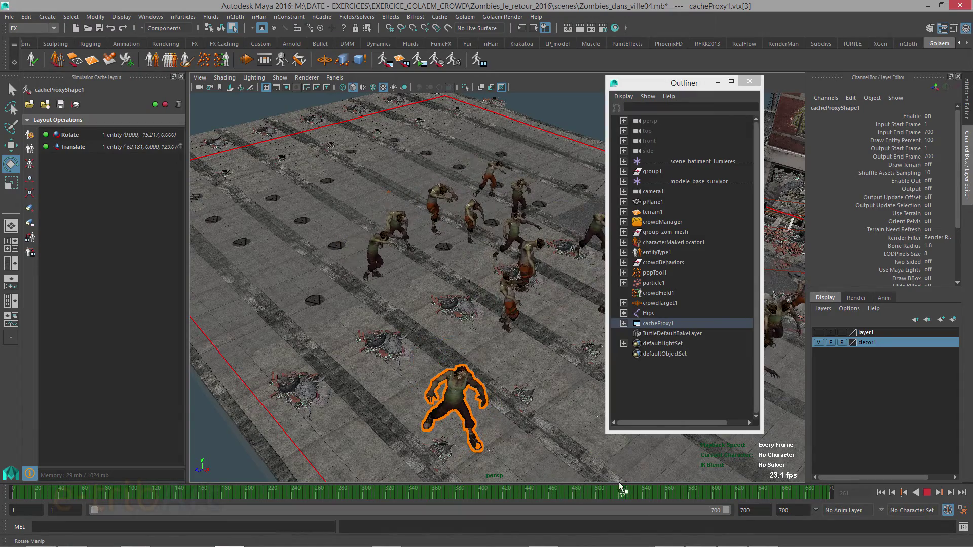
key(Escape)
alt+middle_drag(511, 285, 355, 196)
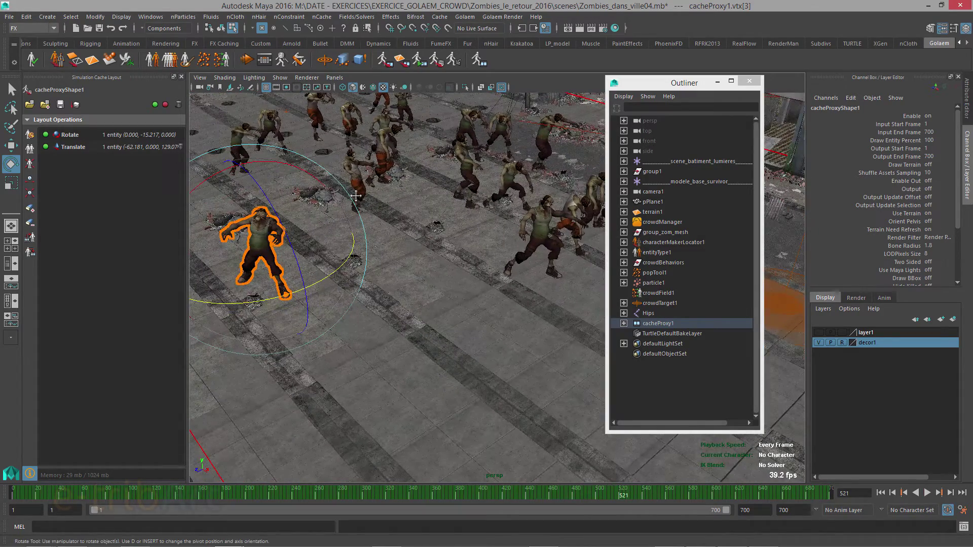
drag(677, 83, 972, 84)
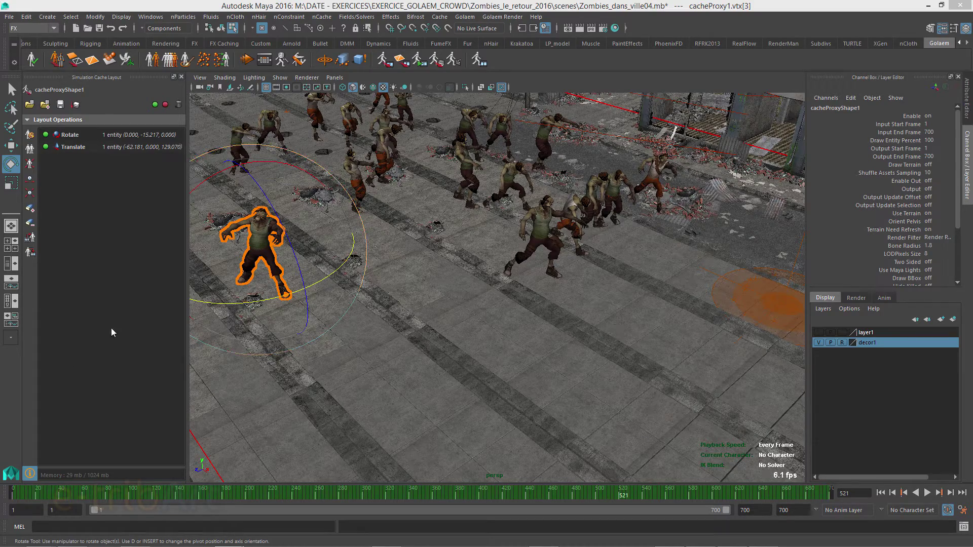
drag(622, 499, 791, 499)
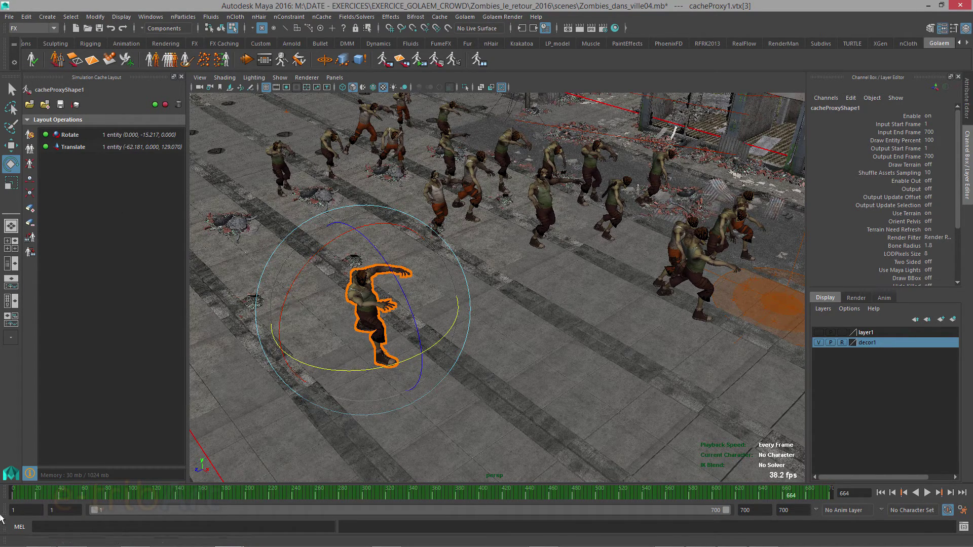
Return to the first frame, scrub to frame 171, and select three zombies at the back of the crowd
click(13, 494)
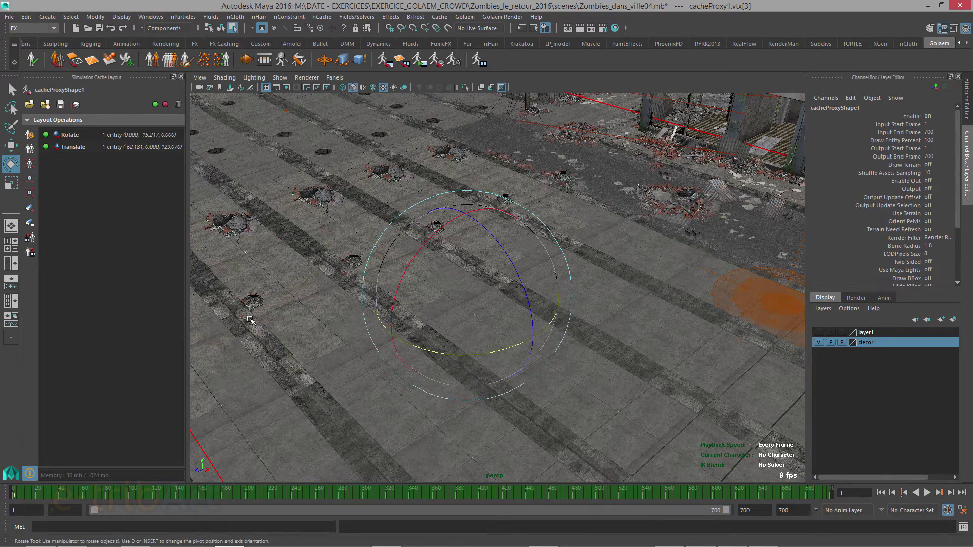
alt+drag(313, 229, 376, 304)
drag(95, 494, 213, 499)
alt+drag(426, 233, 387, 319)
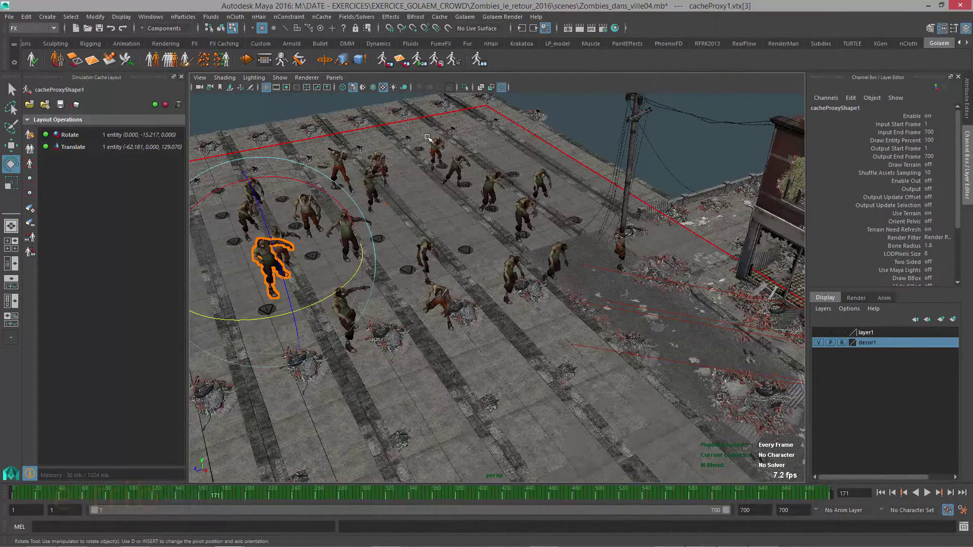
alt+drag(404, 217, 500, 219)
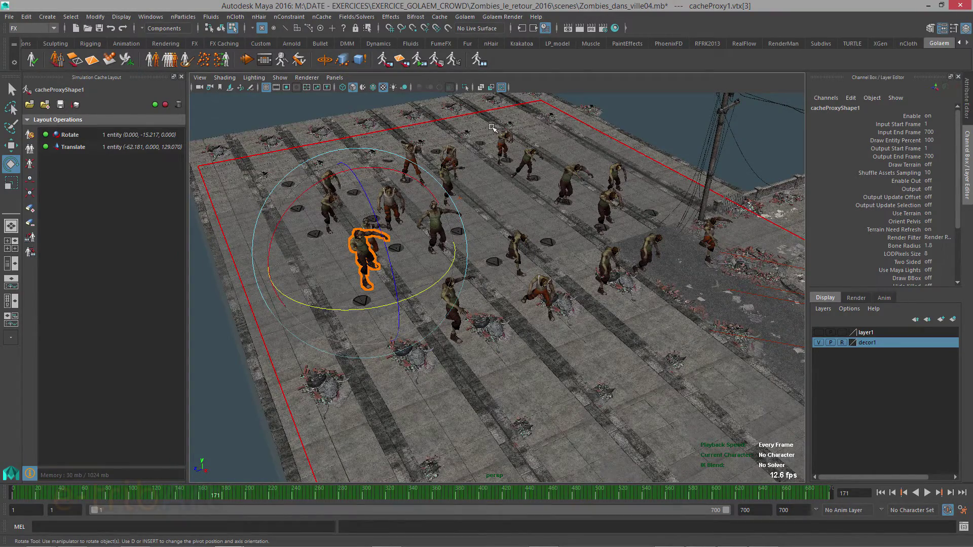
drag(490, 131, 579, 196)
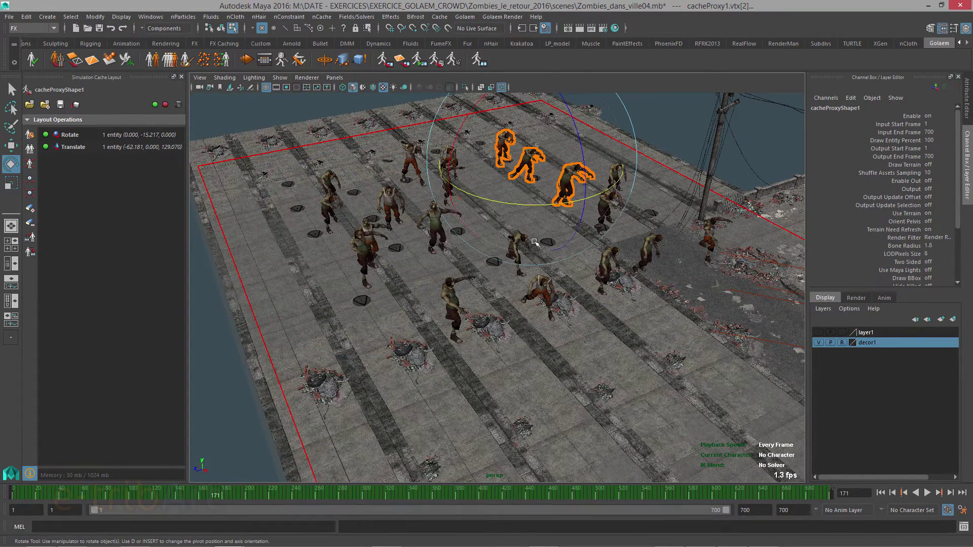
alt+middle_drag(526, 238, 369, 268)
alt+drag(368, 268, 454, 319)
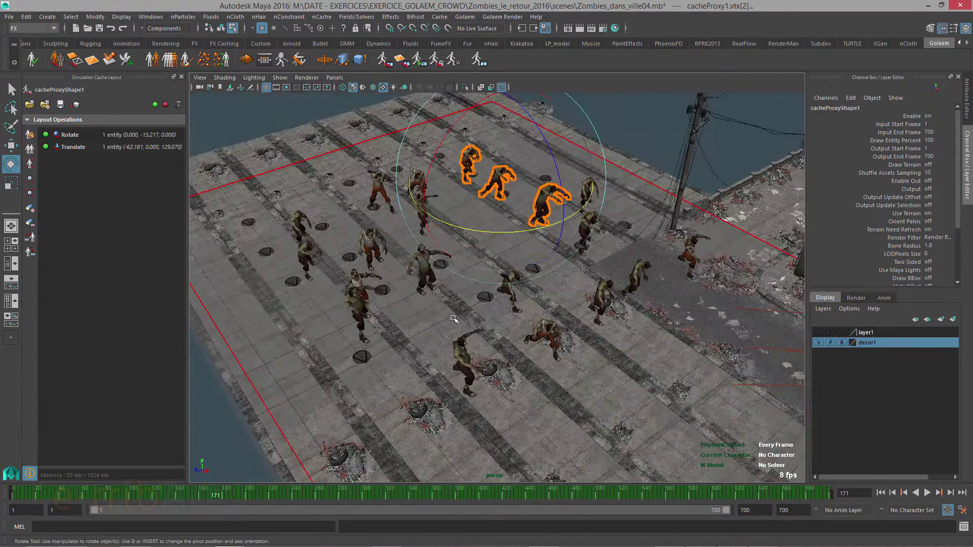
Duplicate the three selected zombies and move the copies about 279 in X and 372 in Z, towards the pavement edge
click(31, 149)
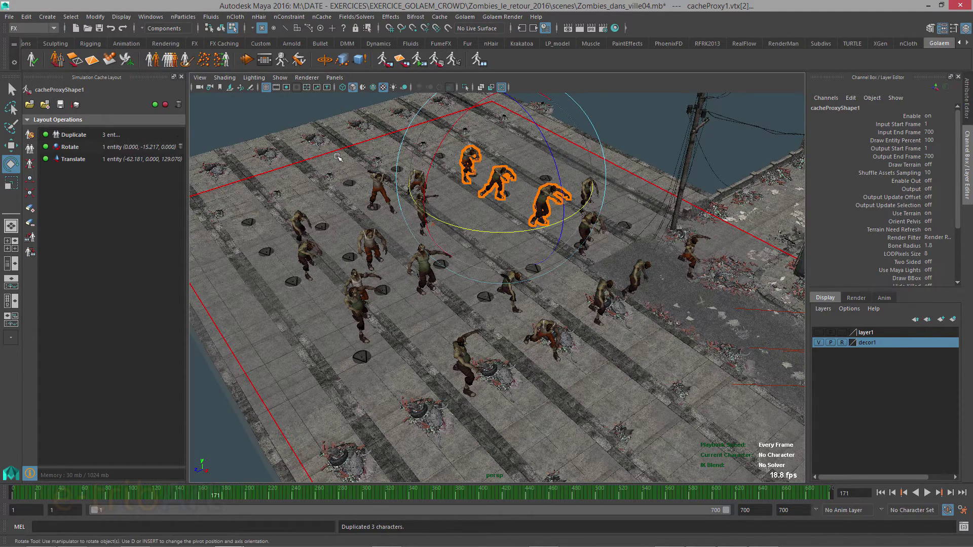
key(w)
drag(423, 213, 132, 367)
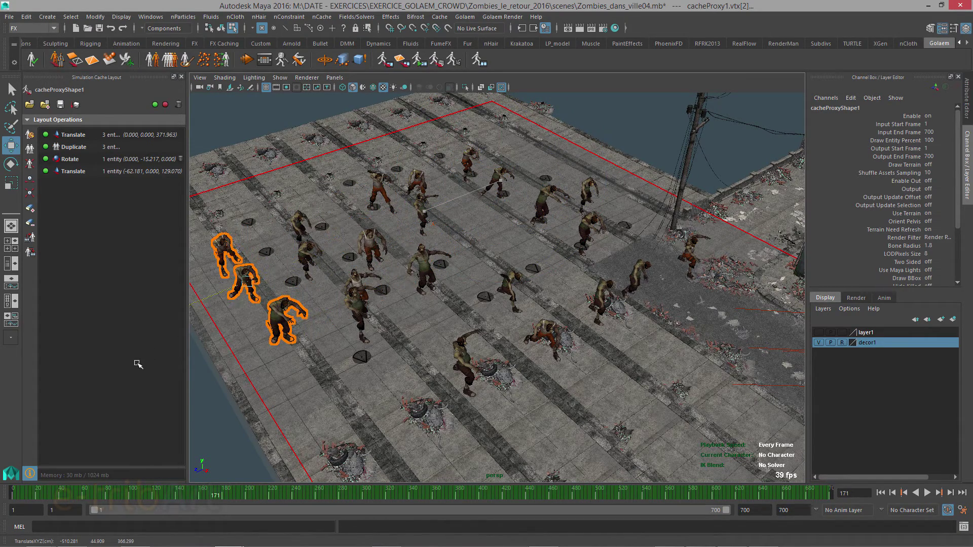
alt+middle_drag(384, 346, 426, 256)
alt+drag(424, 255, 500, 403)
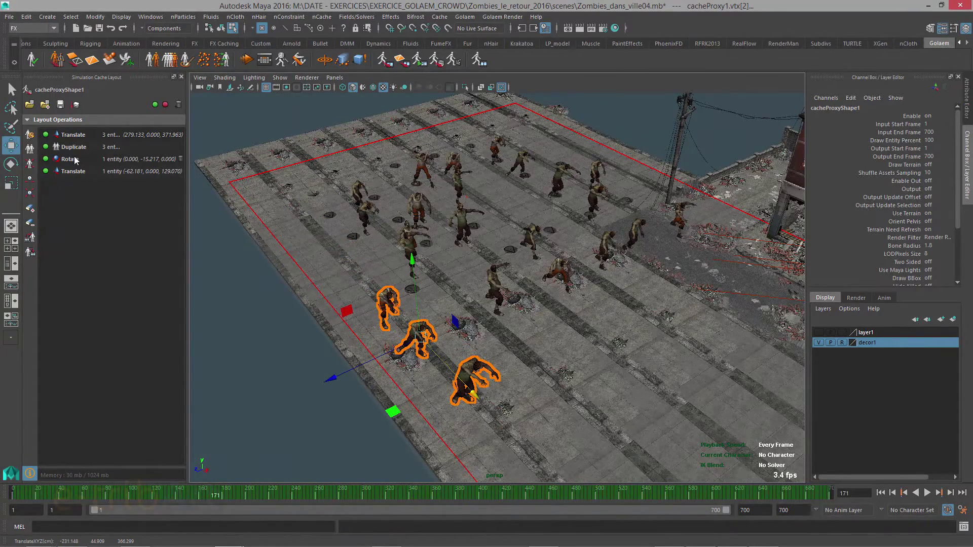
Try a uniform scale of about 1.033 on the three copies and delete the resulting Scale Object operation
key(r)
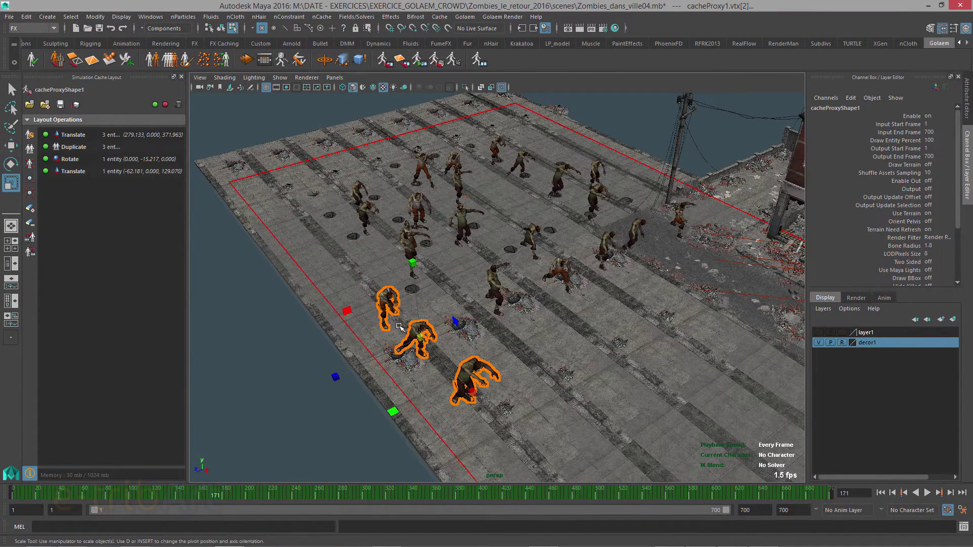
mouse_move(424, 339)
mouse_down()
mouse_move(431, 335)
mouse_move(423, 339)
mouse_up()
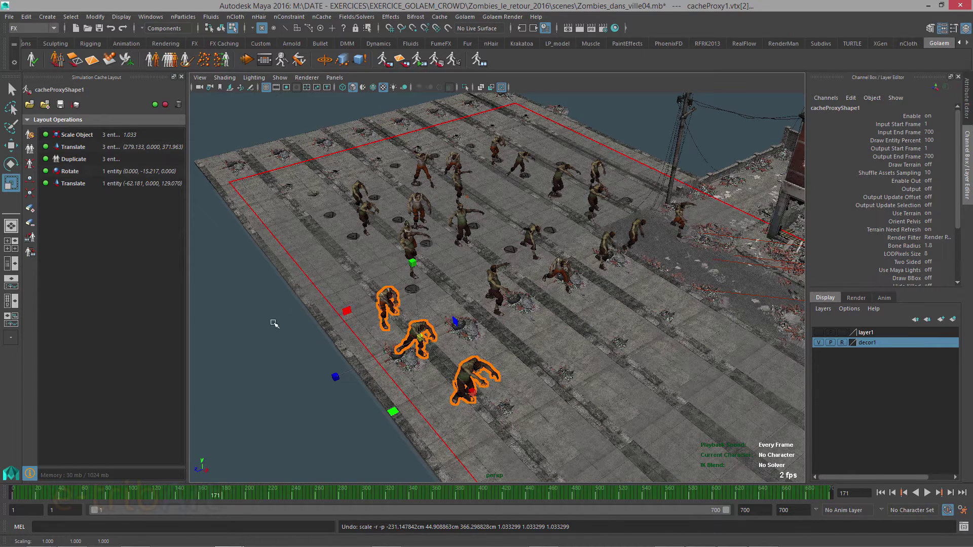
click(181, 134)
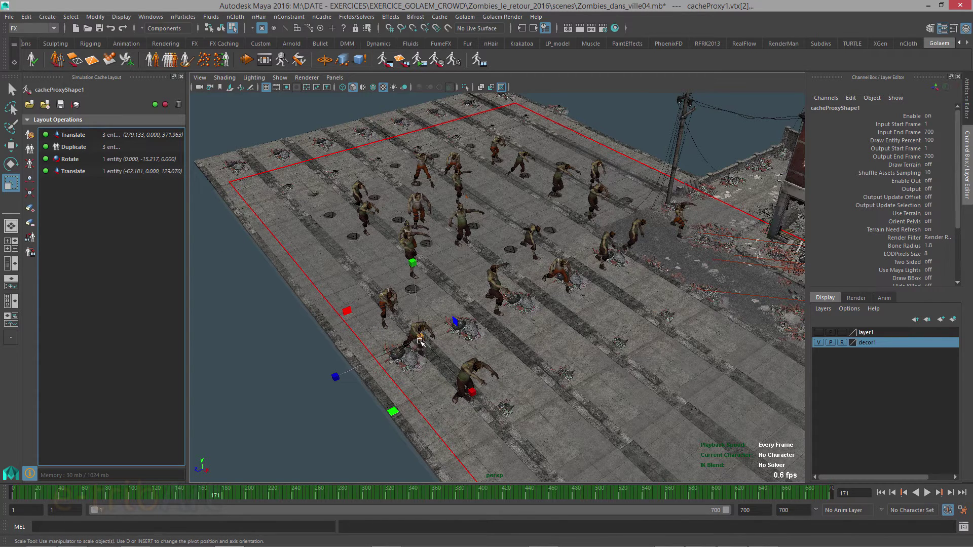
Reselect the three duplicated zombies through their Translate operation and rotate them about 15 degrees around Y
click(80, 136)
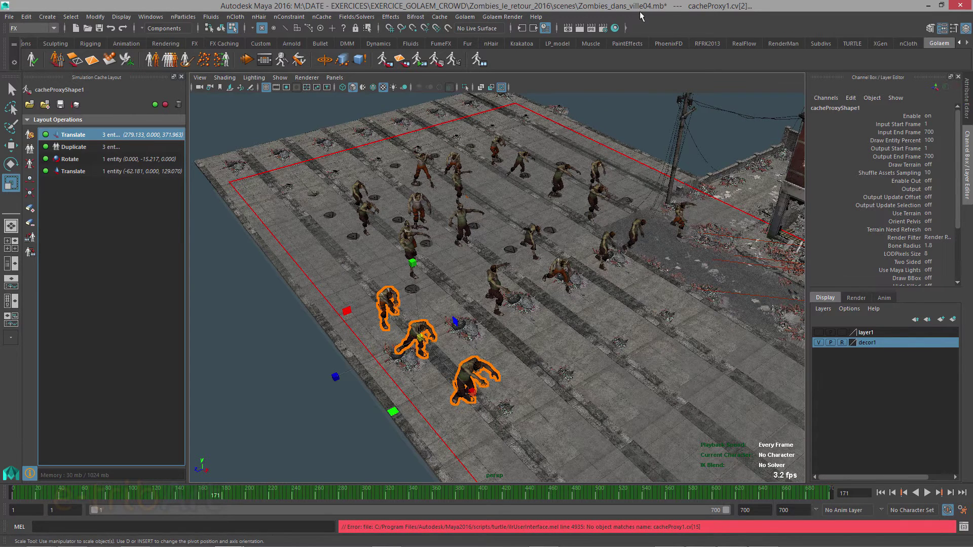
key(e)
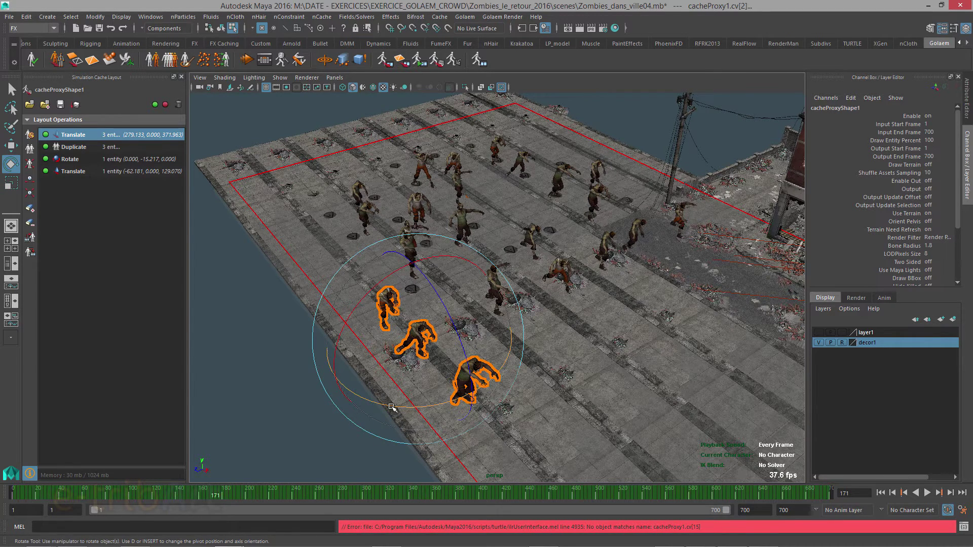
drag(391, 407, 418, 404)
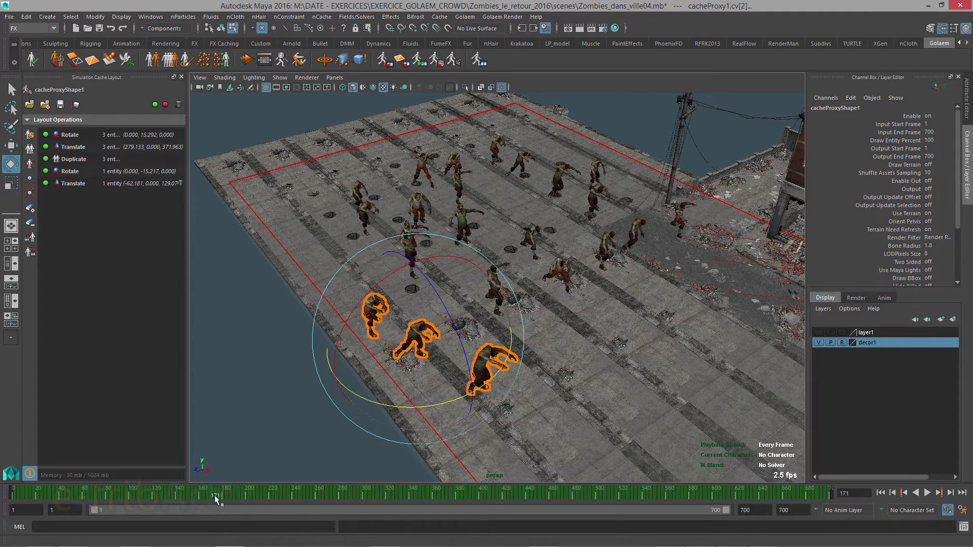
Scrub through frame 497 to 632, reselect the individually edited zombie through its first Translate operation, and shift it about -47 in Z
drag(216, 499, 596, 499)
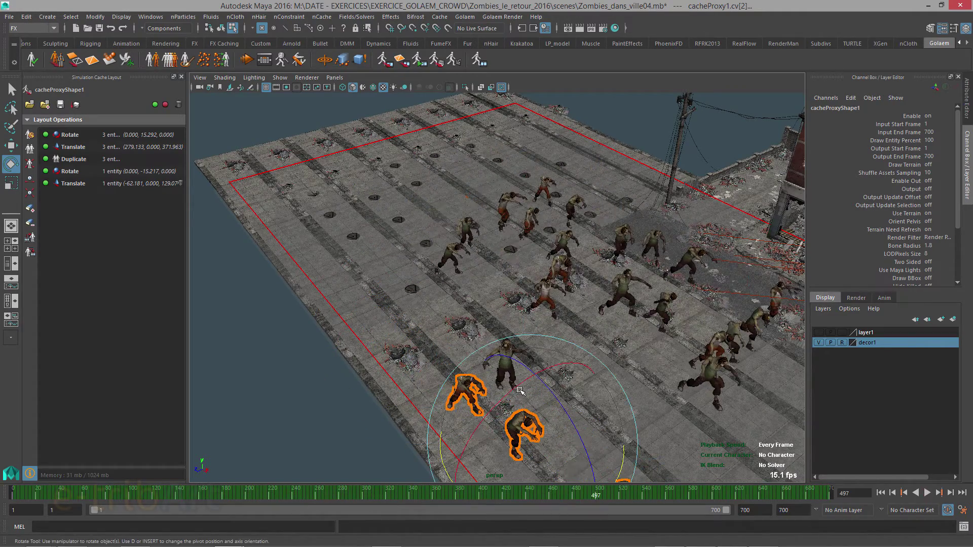
alt+drag(519, 390, 502, 350)
click(600, 496)
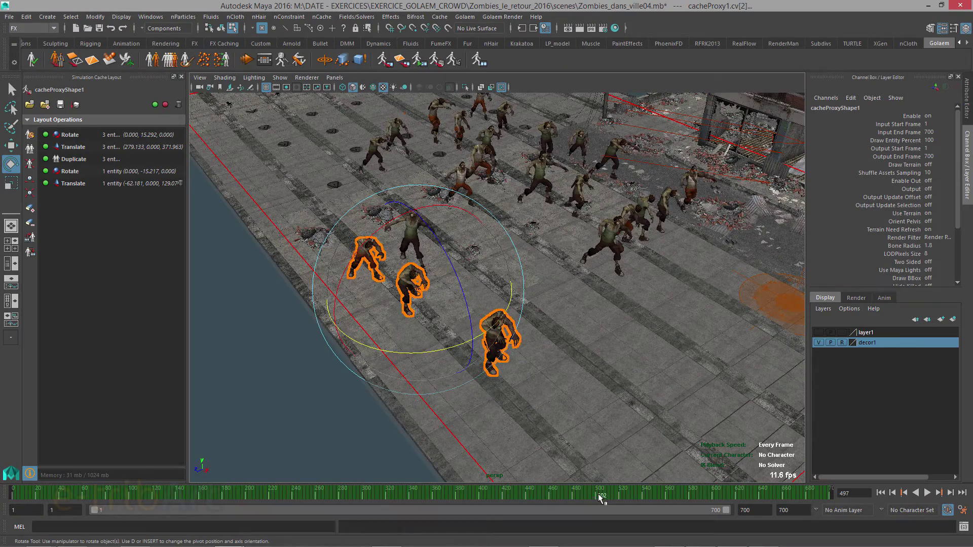
drag(600, 498, 750, 499)
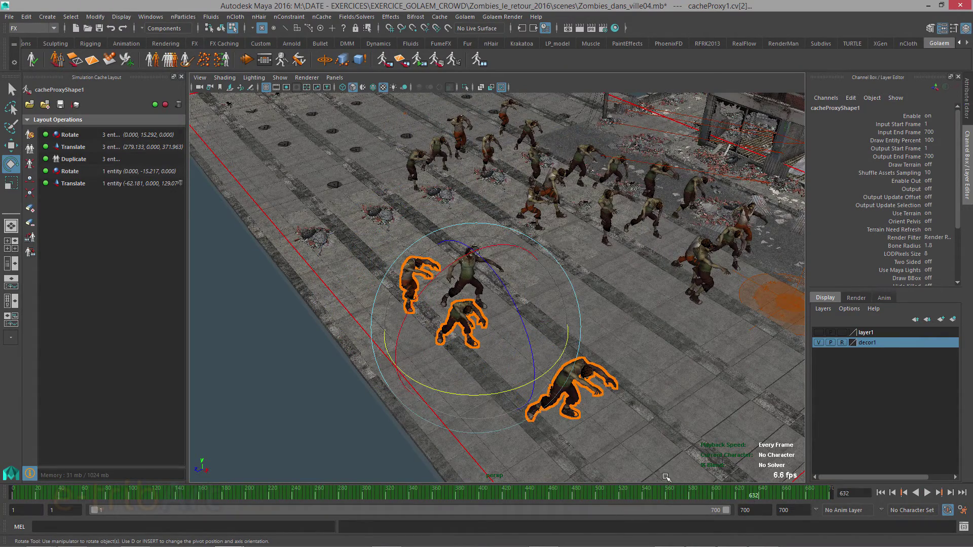
click(71, 184)
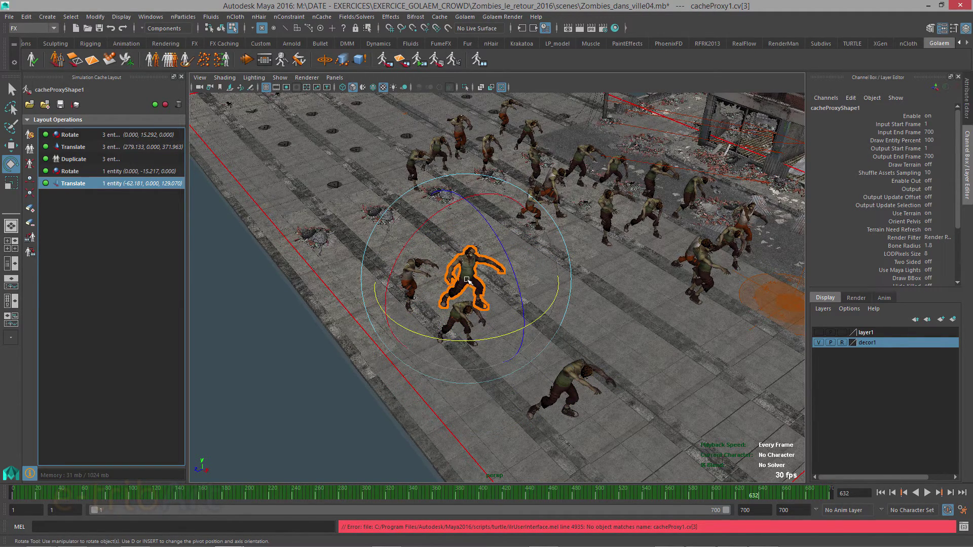
key(w)
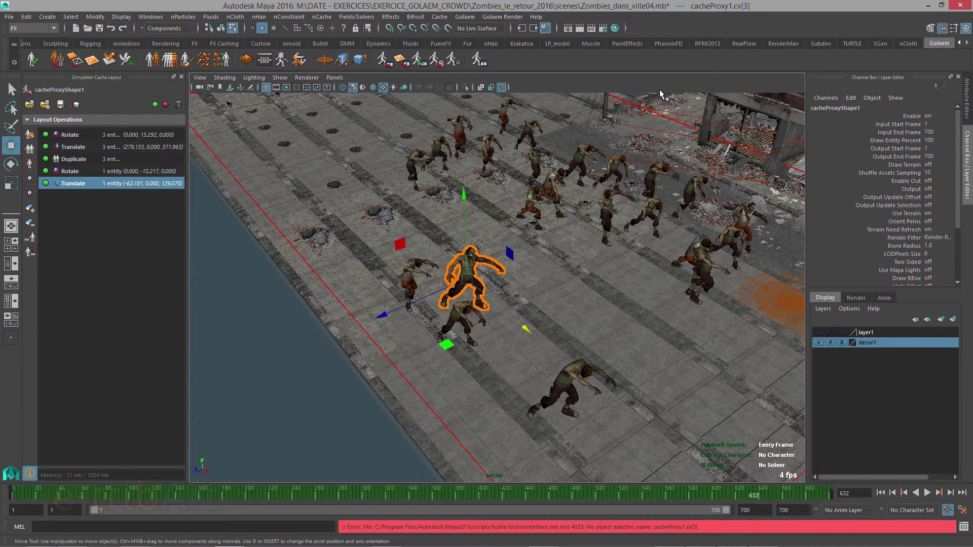
drag(413, 310, 456, 293)
At frame 283, adjust the same zombie's latest Z translation to about -34 and rotate it about 11.6 degrees around Y
drag(492, 498, 341, 449)
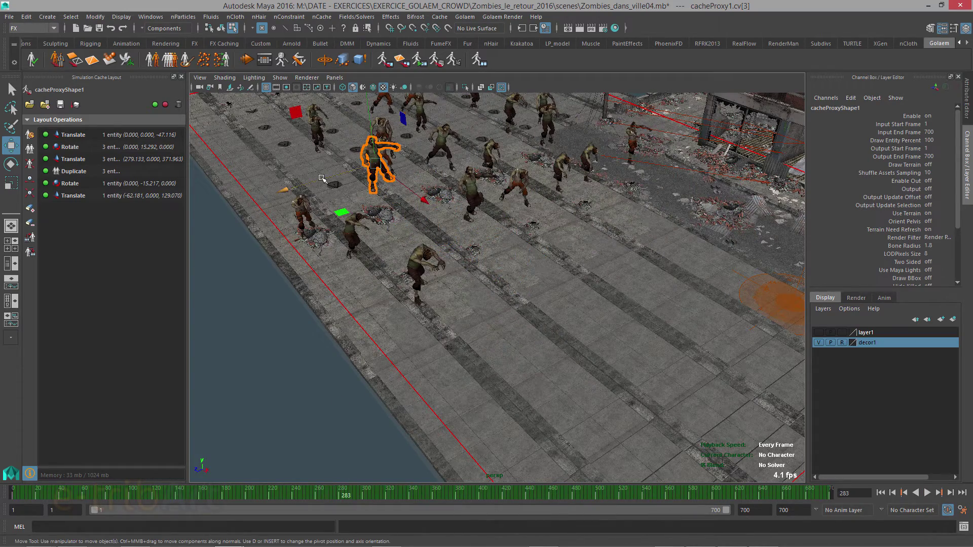
drag(322, 179, 246, 182)
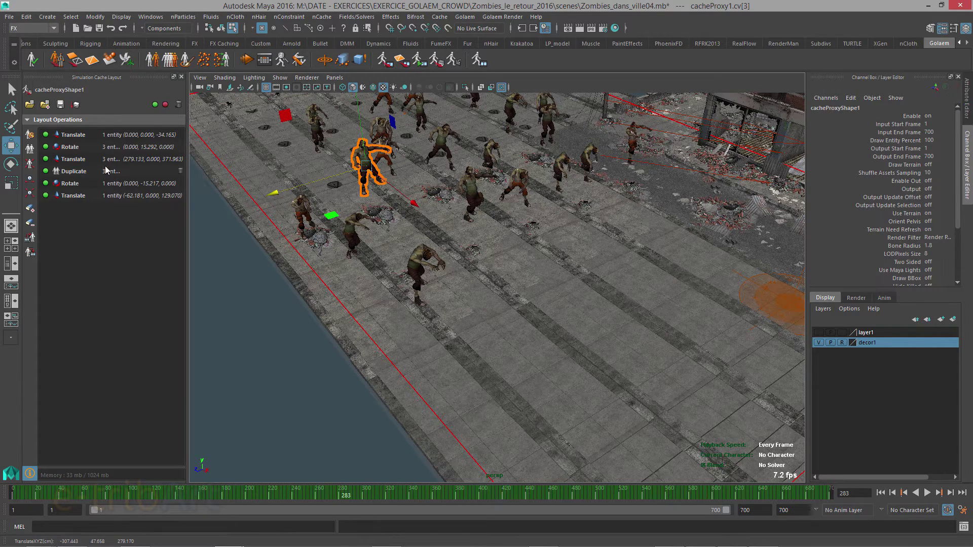
click(87, 149)
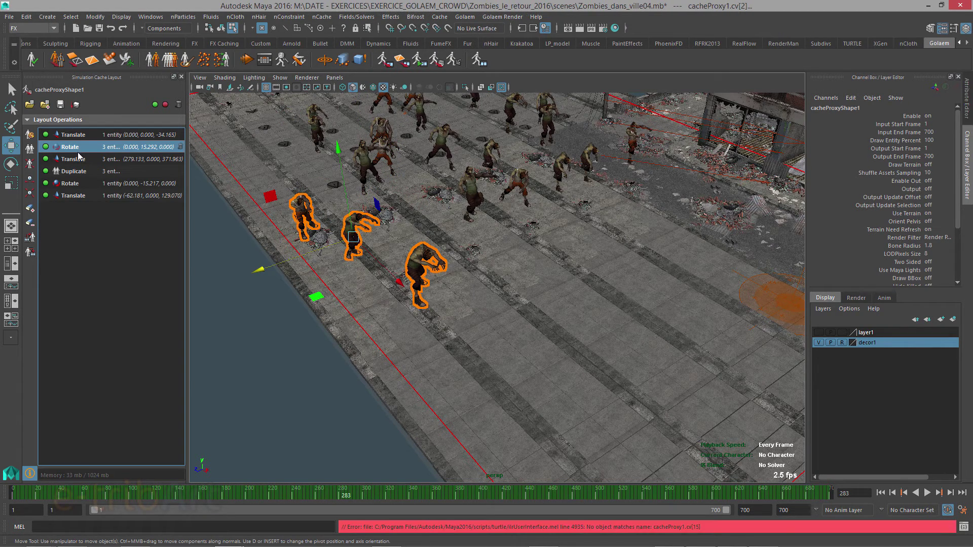
click(73, 183)
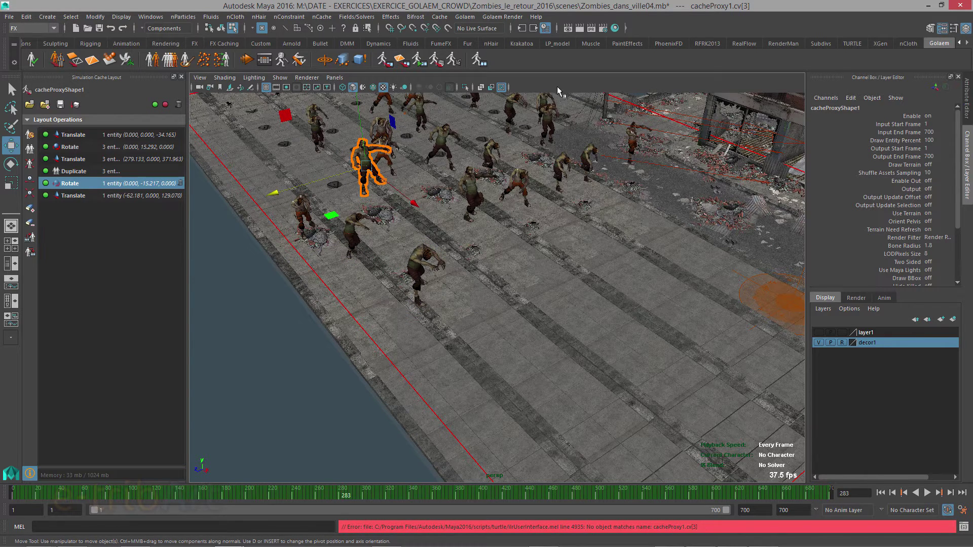
key(e)
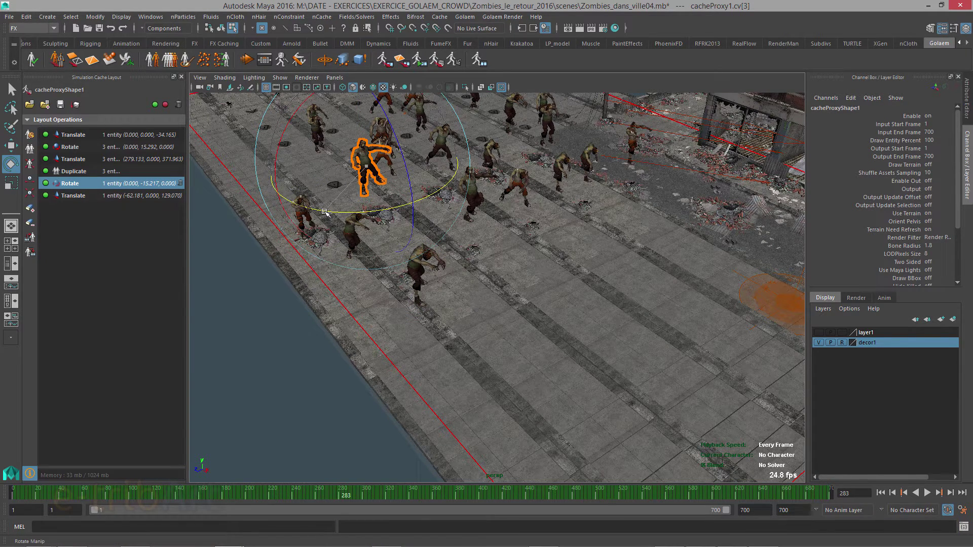
drag(324, 211, 348, 213)
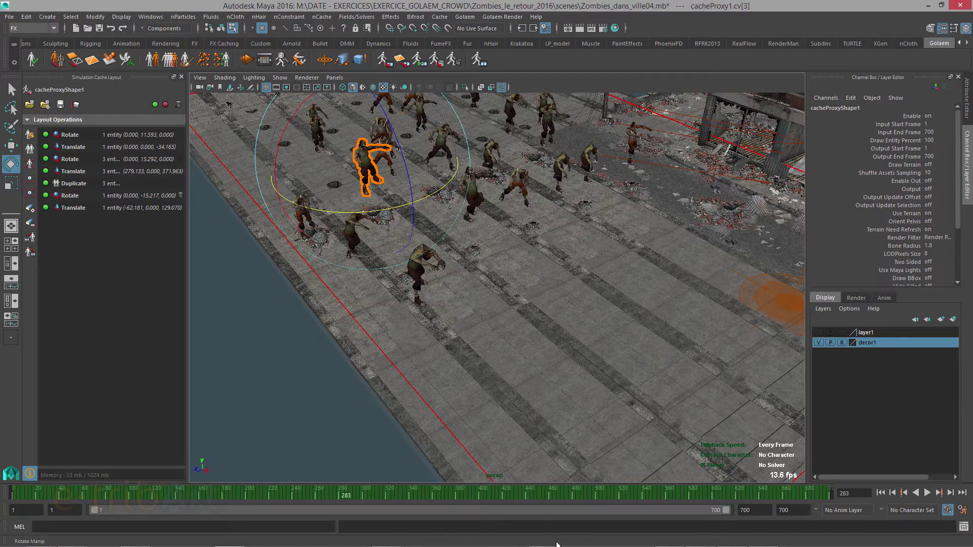
Play the cache and scrub to frame 636, then examine the edited zombies among the crowd from several angles and clear the selection
key(alt+v)
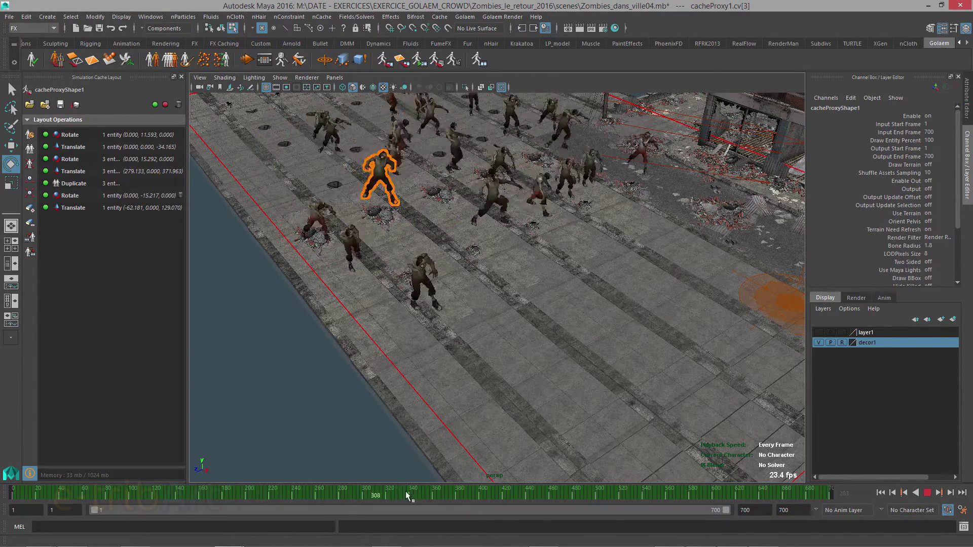
mouse_move(407, 492)
mouse_down()
mouse_move(701, 504)
mouse_move(396, 496)
mouse_move(758, 497)
mouse_up()
key(e)
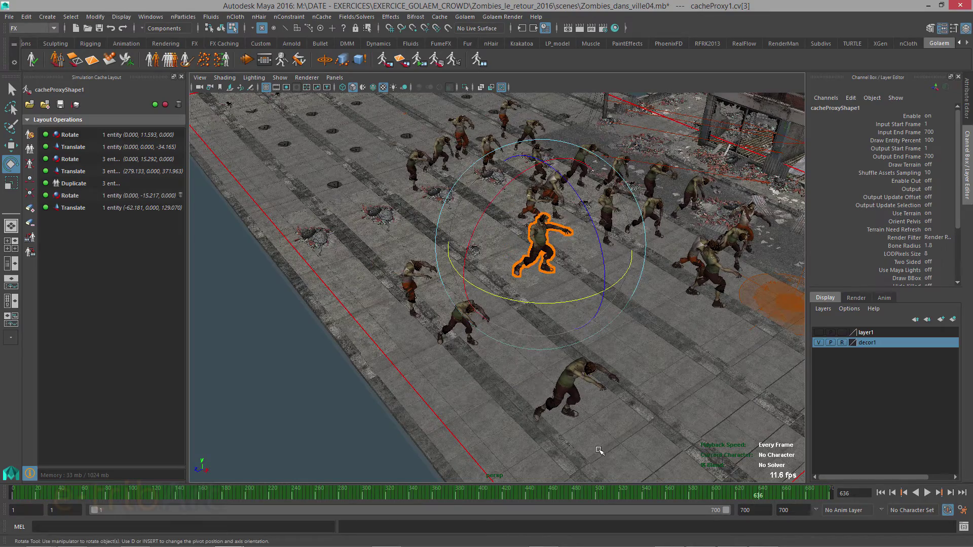
alt+drag(570, 335, 461, 295)
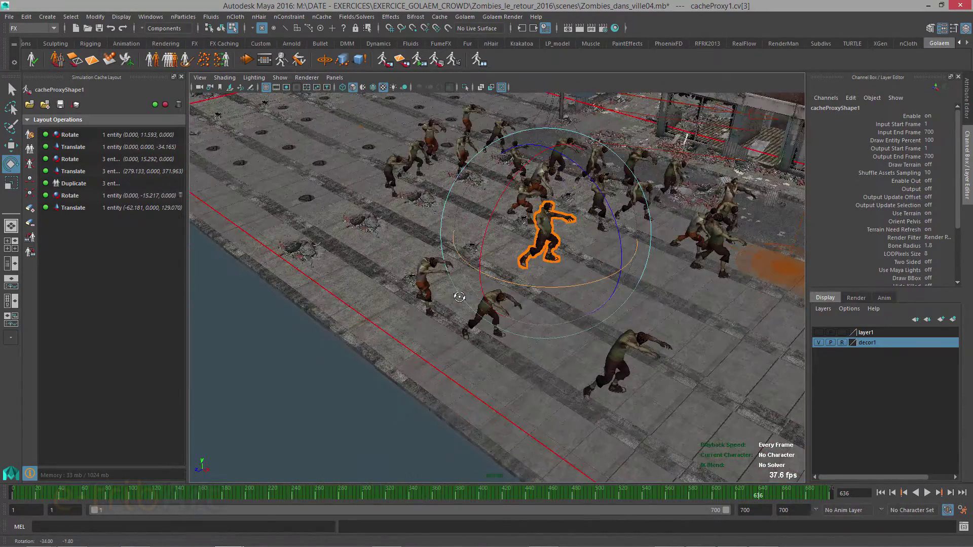
alt+middle_drag(461, 296, 363, 317)
alt+drag(363, 317, 375, 323)
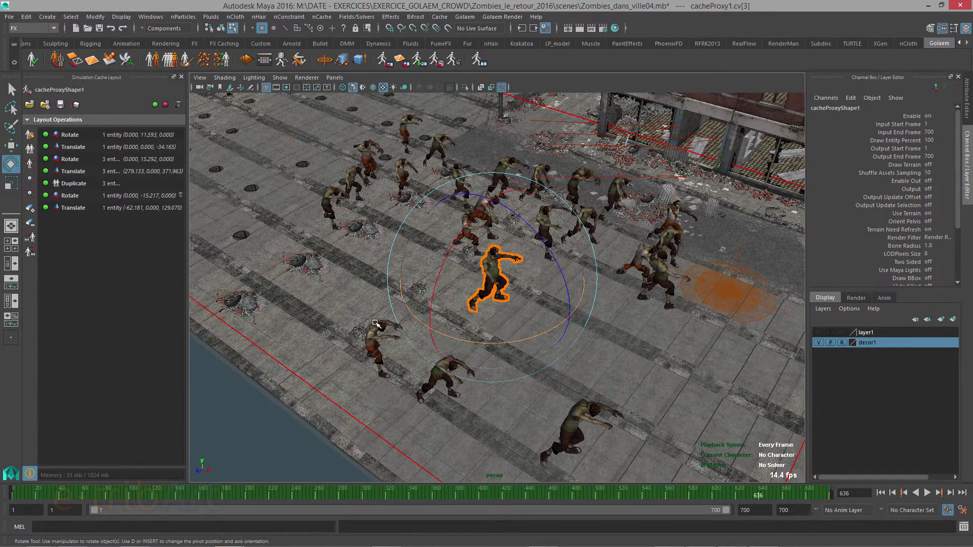
alt+drag(455, 302, 424, 298)
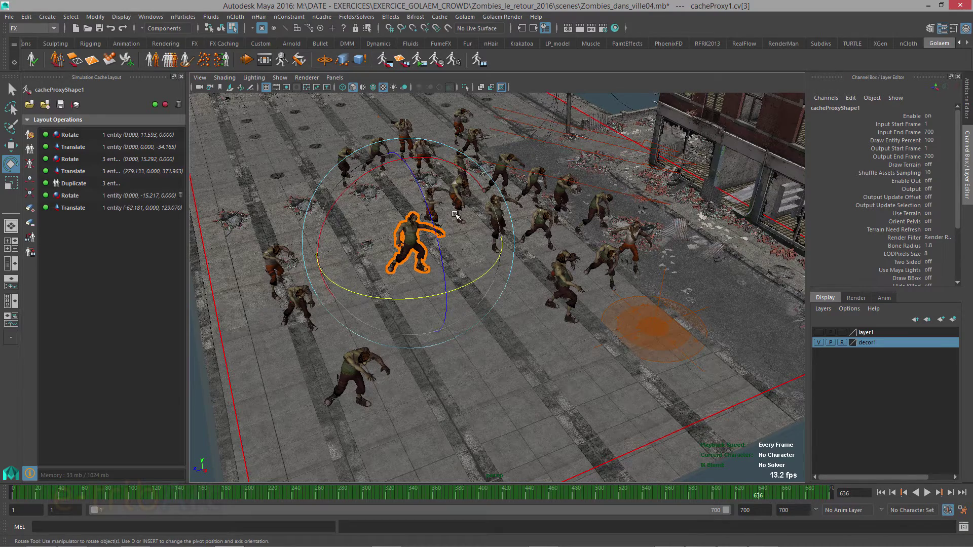
click(496, 385)
alt+right_drag(497, 385, 527, 354)
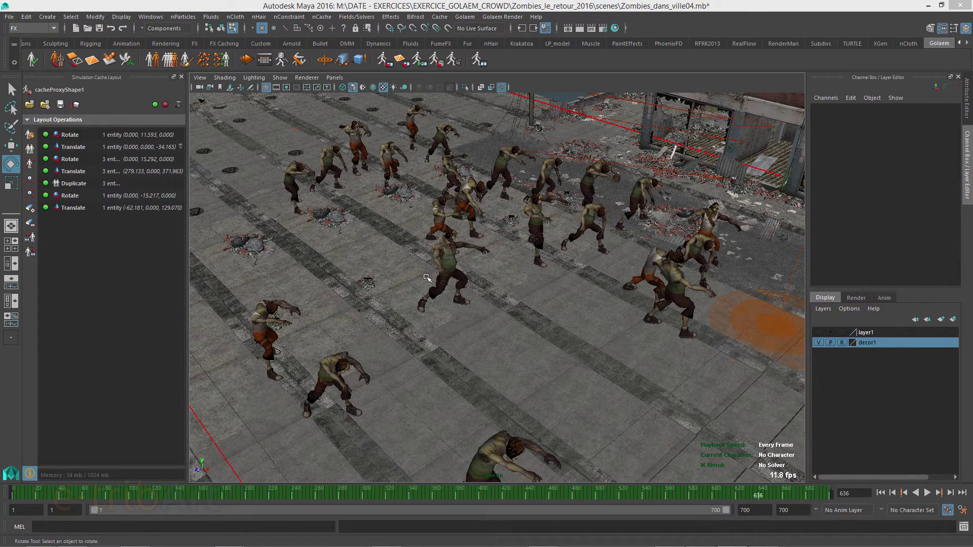
Select three neighbouring zombies at the rear of the crowd and add a Time Offset operation to them
alt+drag(306, 204, 397, 261)
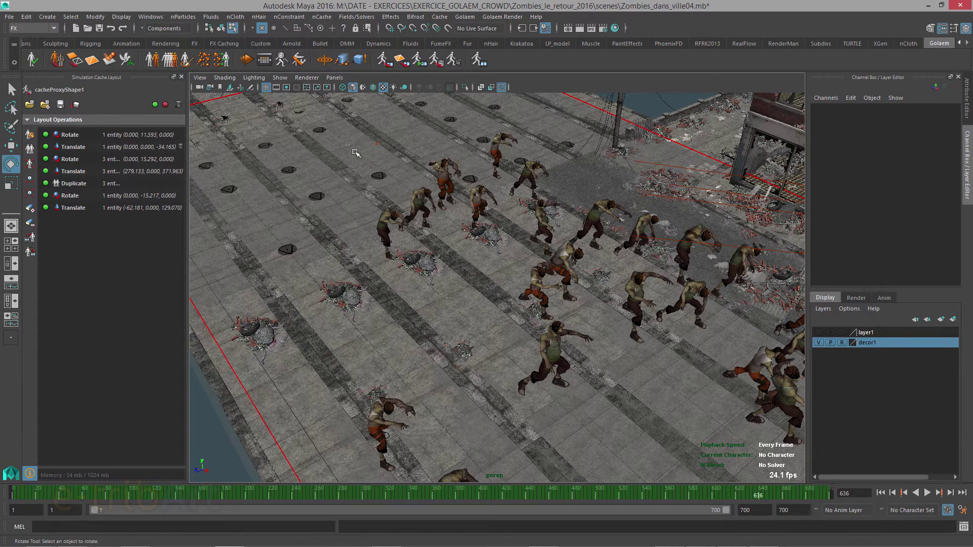
drag(354, 152, 449, 238)
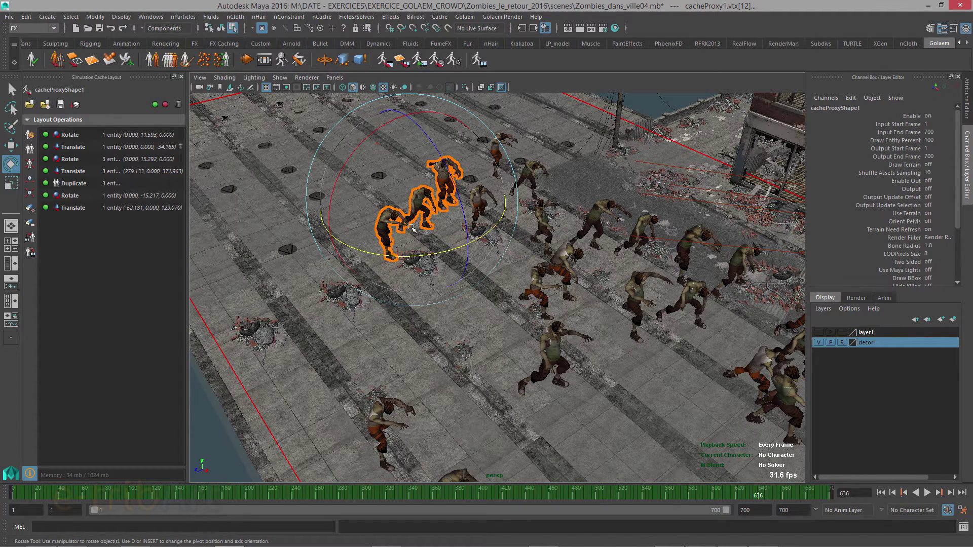
click(30, 181)
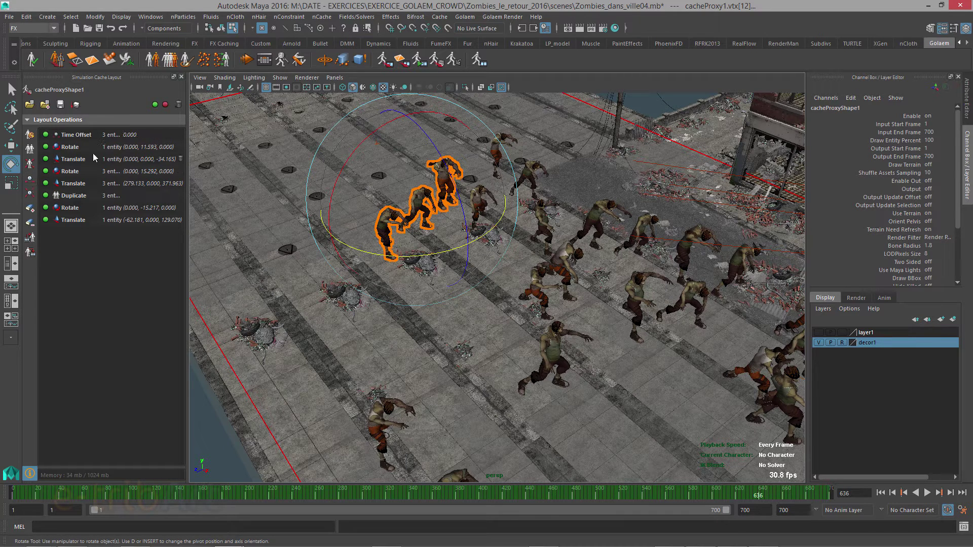
Change the Time Offset's Min and Max values to -10 for the three zombies
click(80, 136)
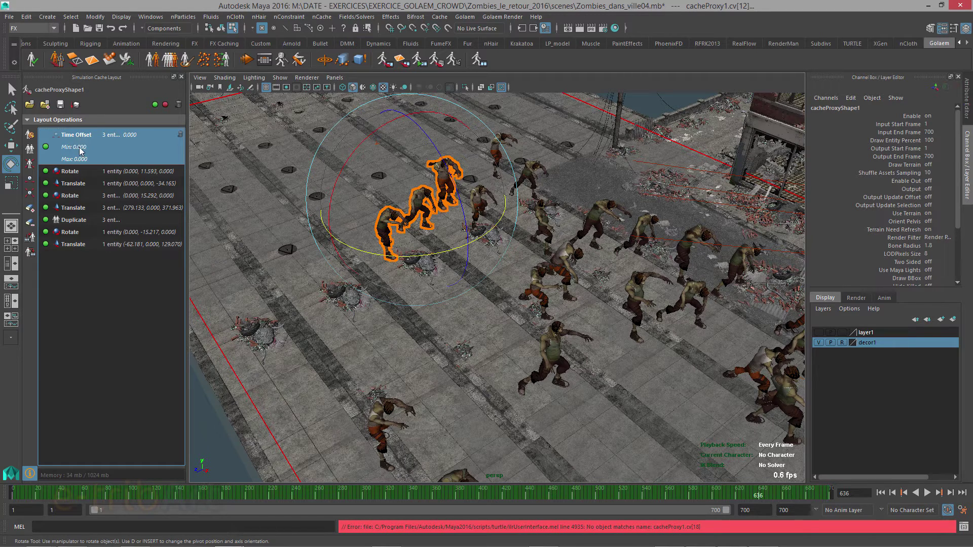
click(80, 148)
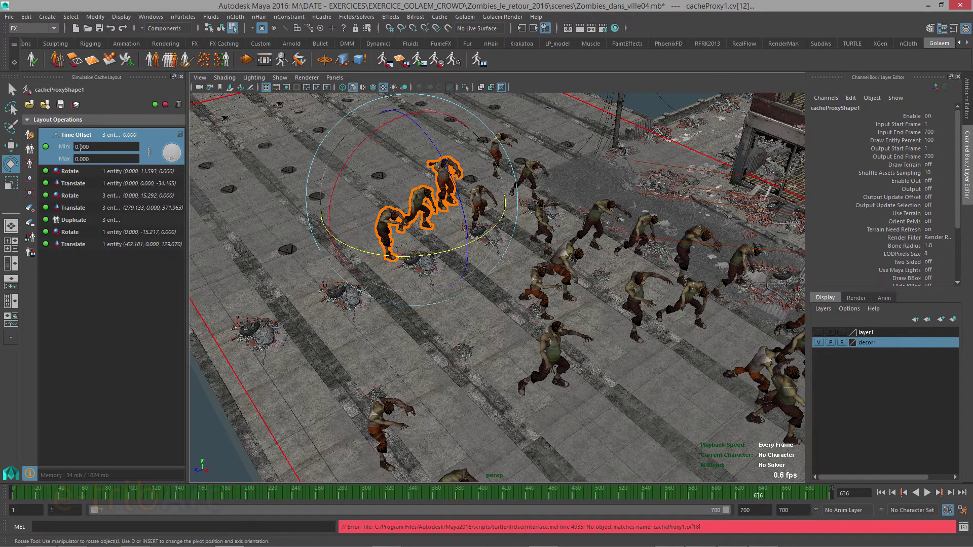
click(173, 163)
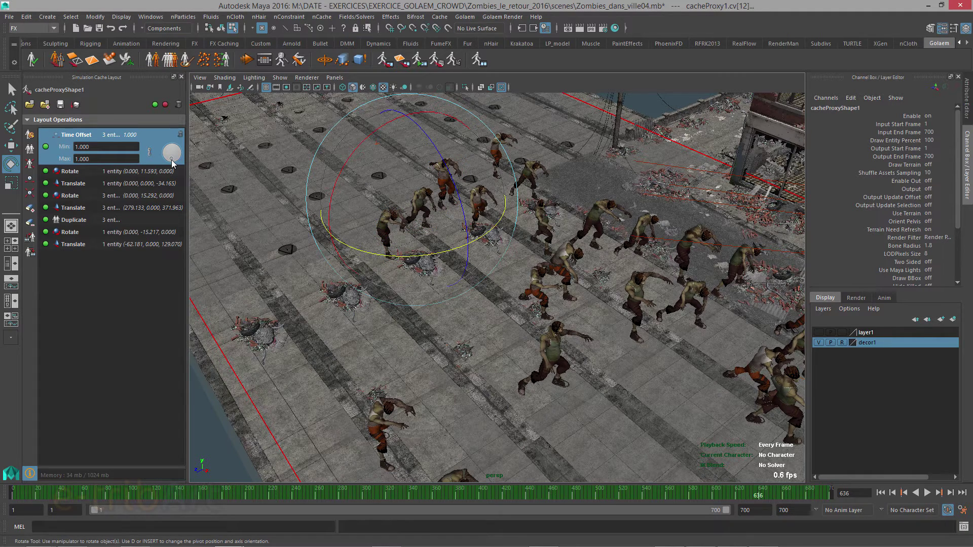
mouse_move(172, 162)
mouse_down()
mouse_move(164, 160)
mouse_move(199, 152)
mouse_move(181, 168)
mouse_up()
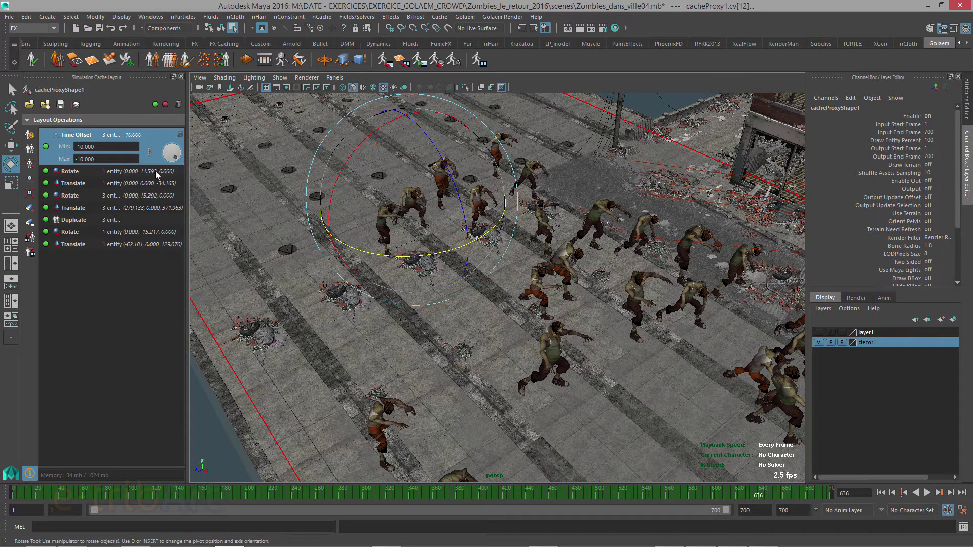
Set the Time Offset's Min and Max values to -3 for the three zombies
click(105, 147)
drag(103, 147, 75, 147)
text(-3)
key(Return)
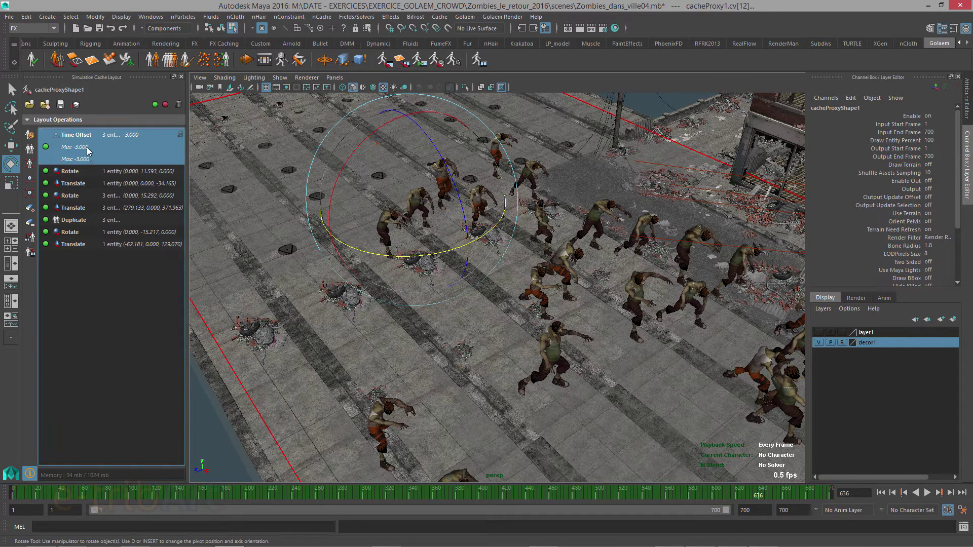
Try to set the Max value of the three zombies' Time Offset to -10
double_click(86, 150)
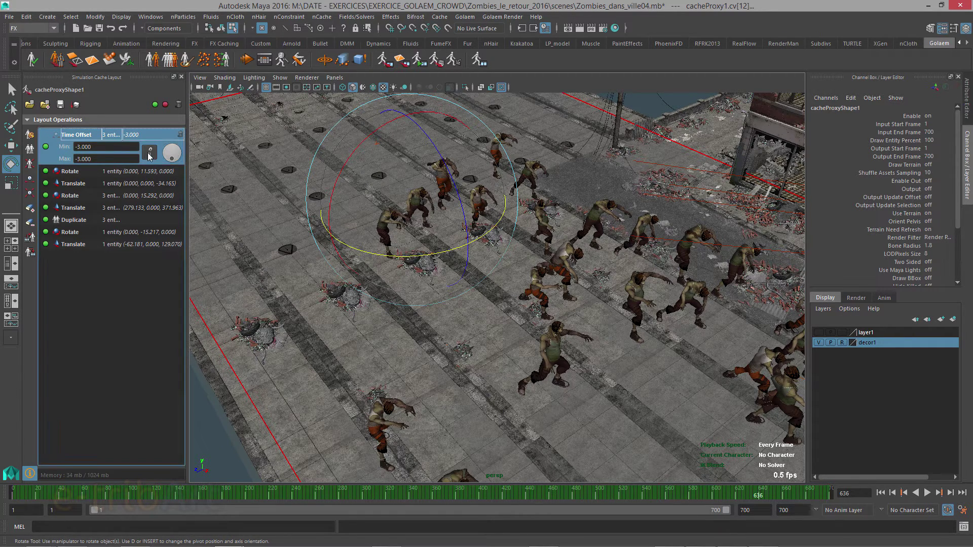
click(95, 147)
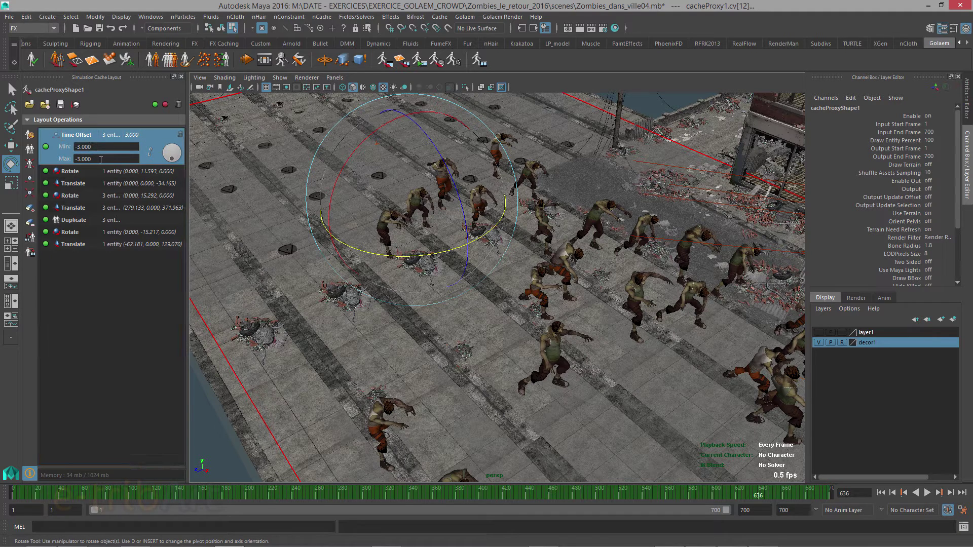
click(101, 159)
text(-10)
key(Return)
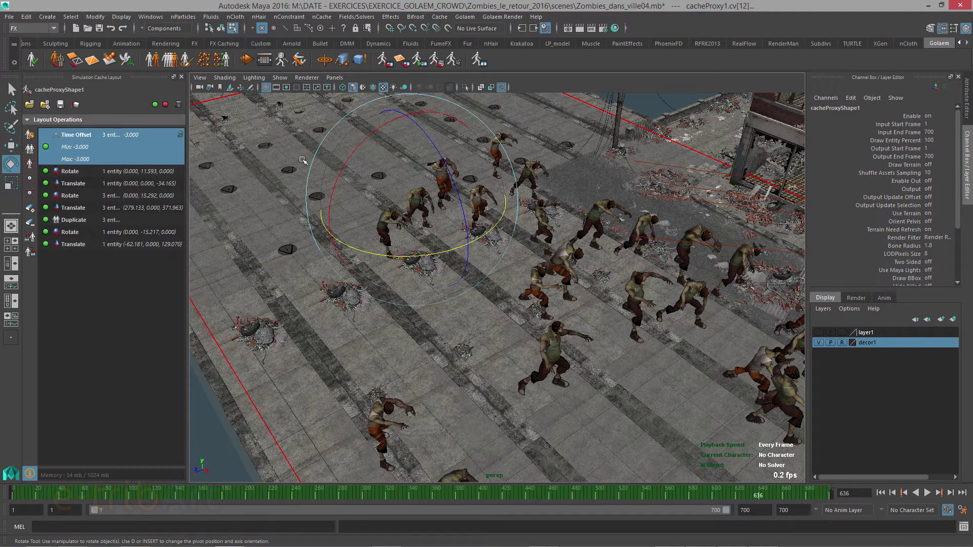
Scrub the cache to frame 406 and add a Time Offset operation to the single green-shirted zombie at the front of the group
mouse_move(310, 499)
mouse_down()
mouse_move(109, 499)
mouse_move(756, 492)
mouse_move(358, 479)
mouse_move(489, 486)
mouse_up()
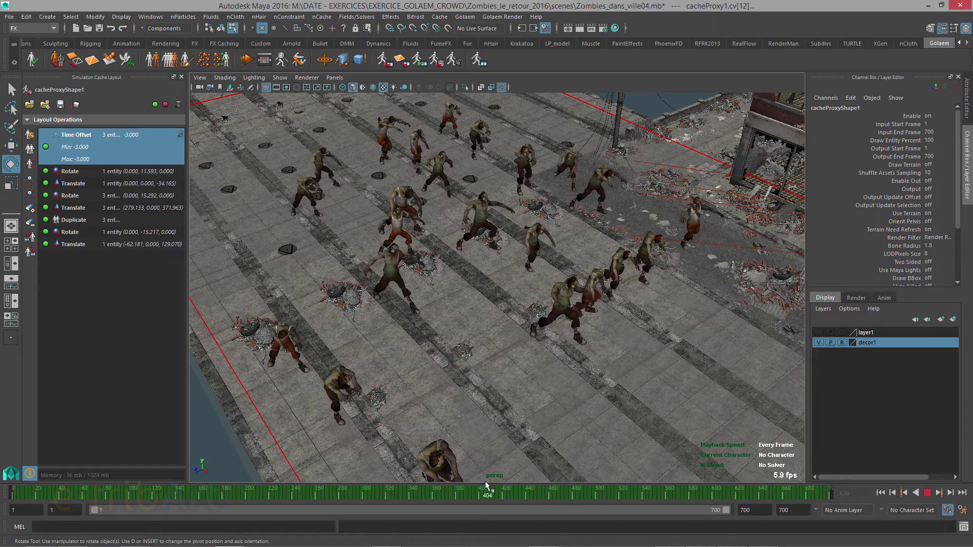
alt+drag(550, 316, 516, 311)
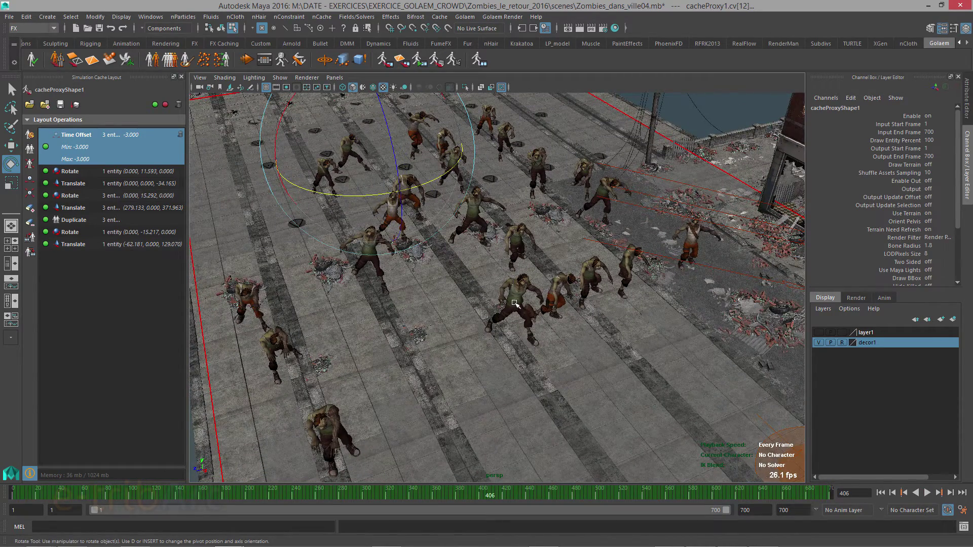
click(525, 310)
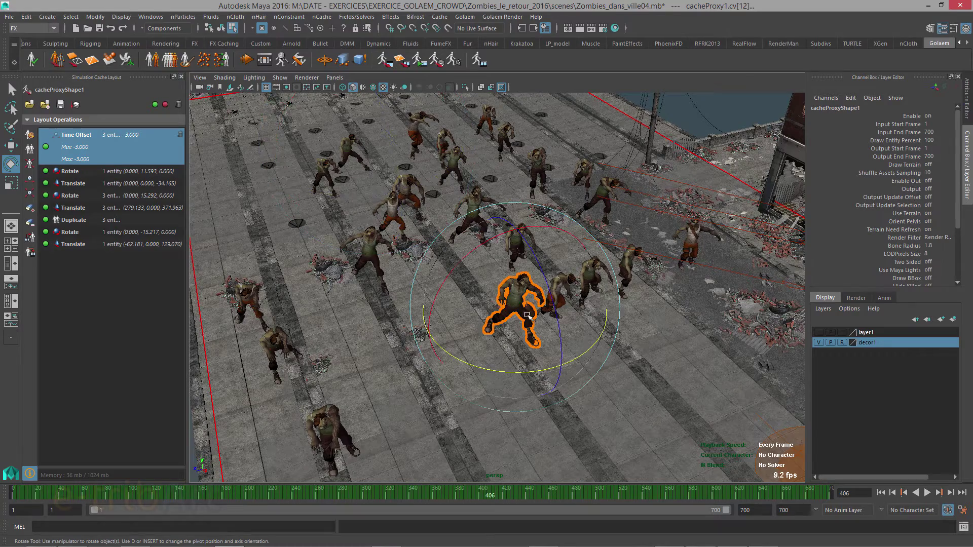
alt+drag(490, 370, 456, 278)
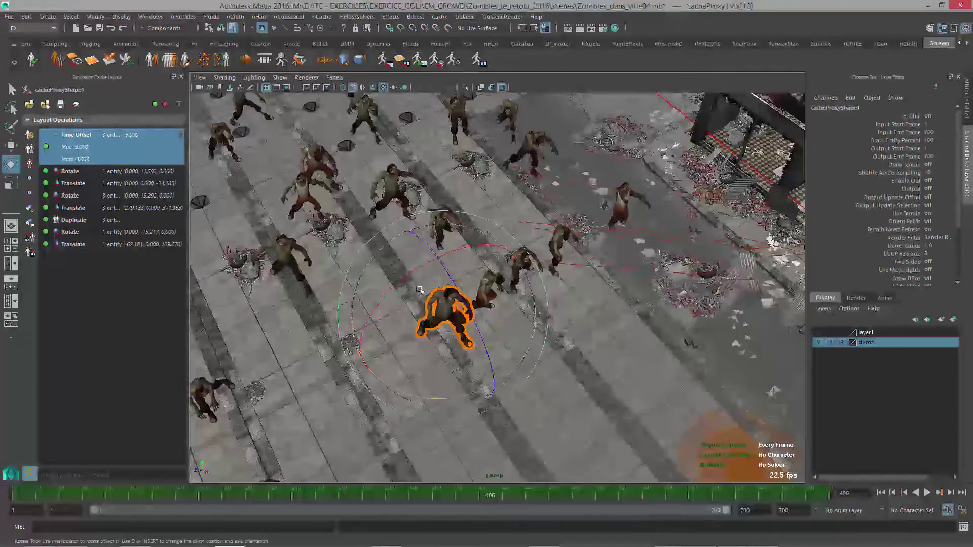
alt+drag(538, 260, 556, 343)
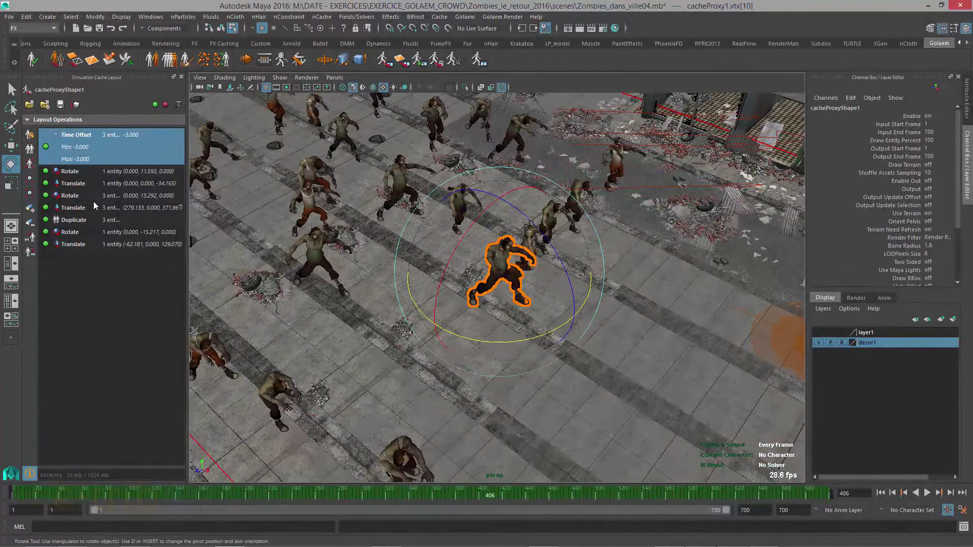
click(30, 181)
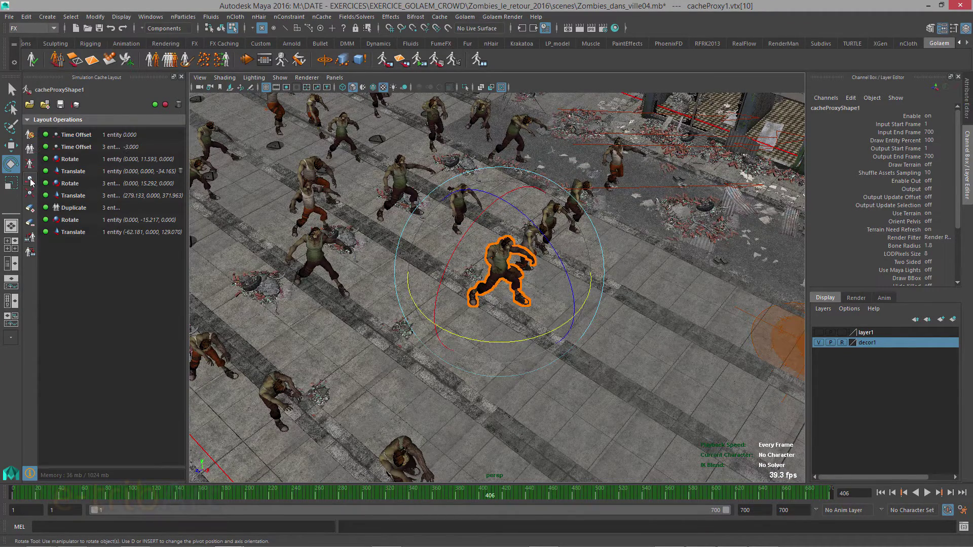
Set the Min and Max values of the single zombie's Time Offset to 36
click(78, 137)
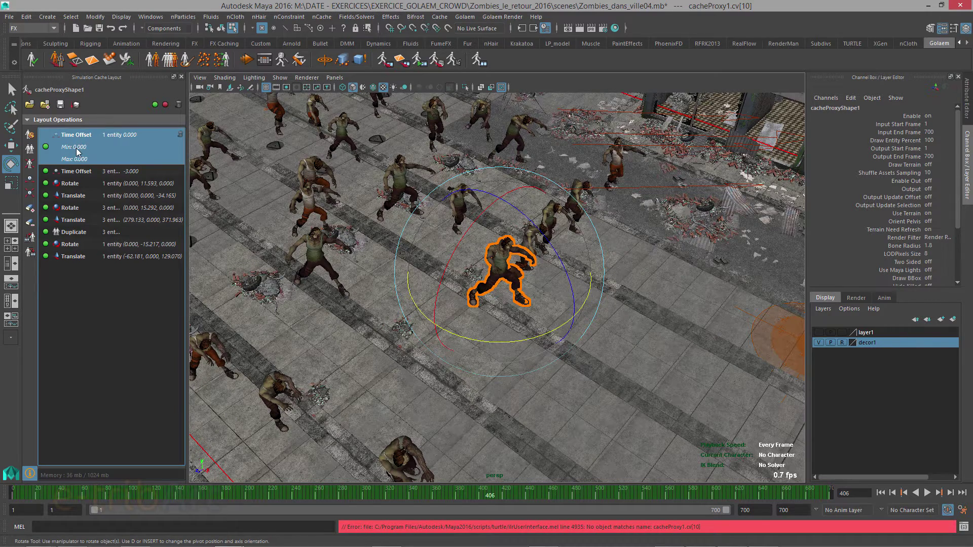
click(81, 148)
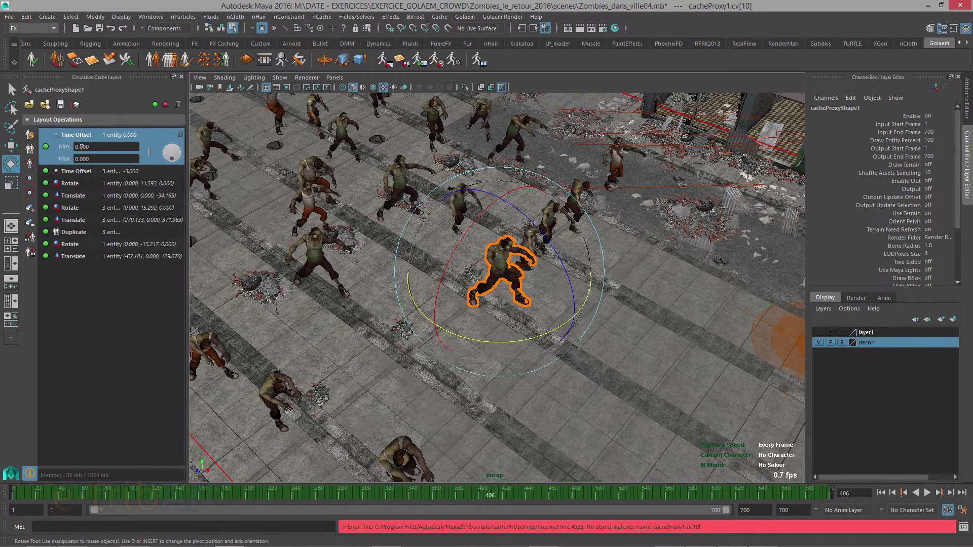
drag(171, 161, 155, 140)
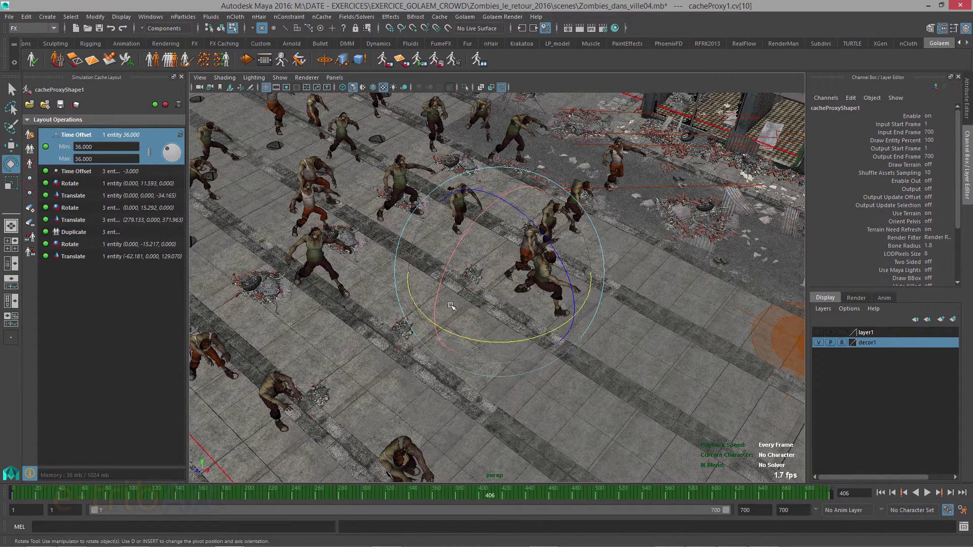
alt+drag(496, 322, 454, 327)
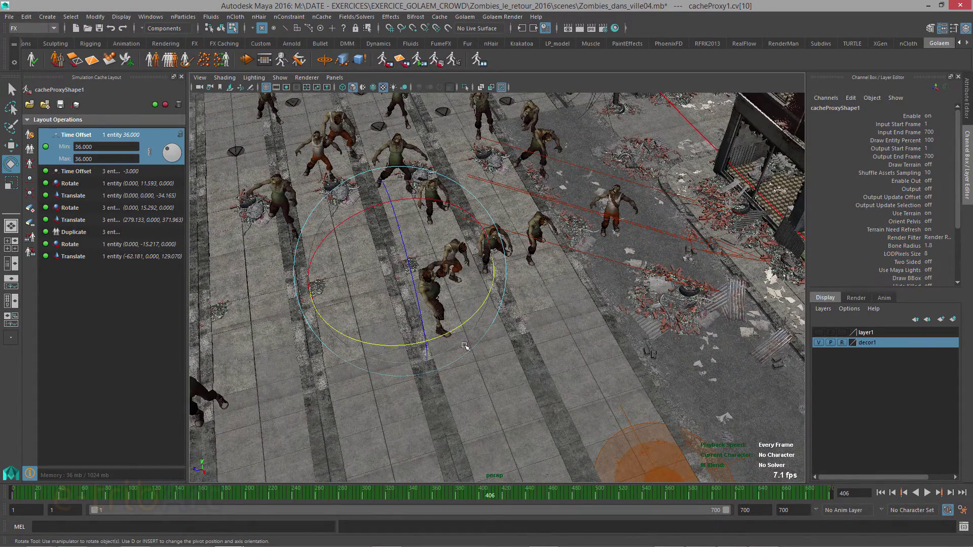
Add a Time Offset operation to the three zombies just behind the front one, with Min and Max set to -16
click(654, 113)
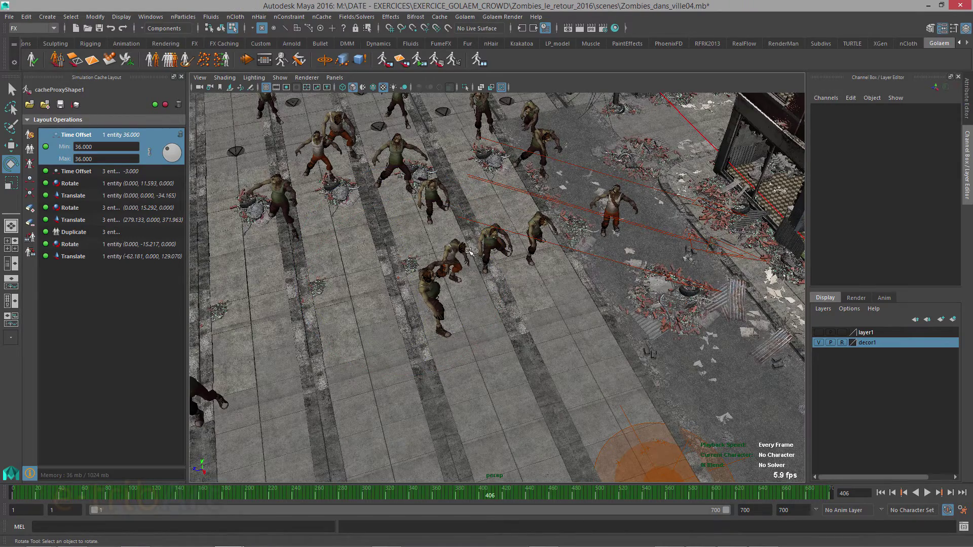
alt+drag(479, 273, 515, 186)
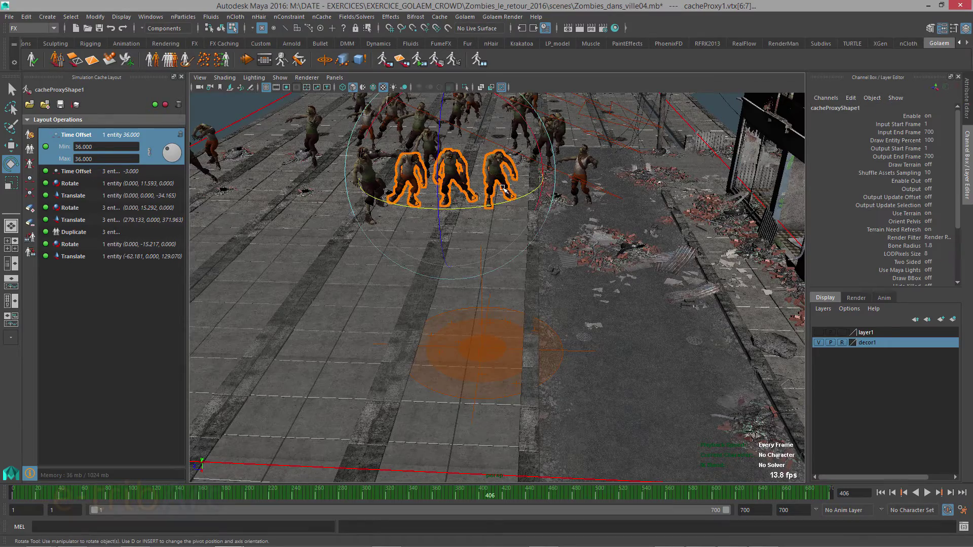
alt+drag(461, 234, 520, 263)
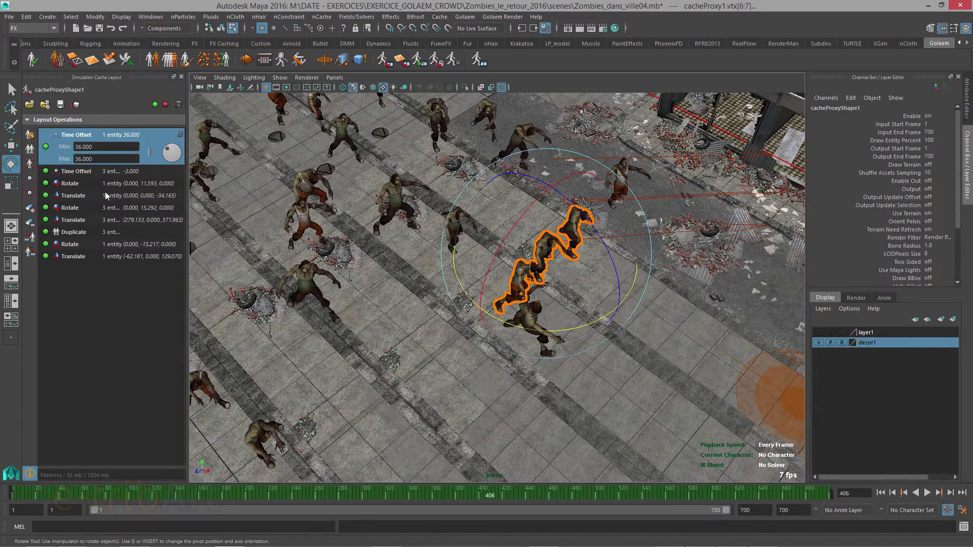
click(30, 182)
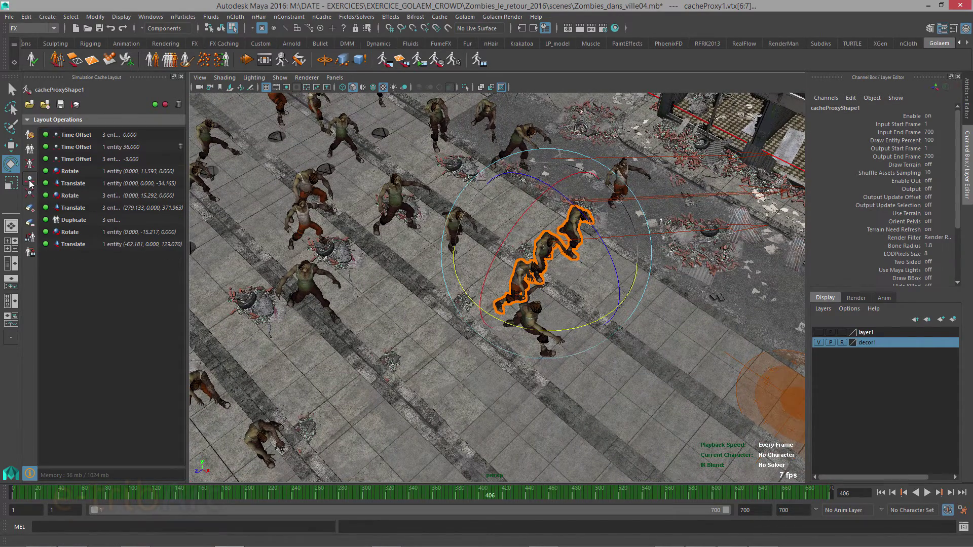
click(71, 138)
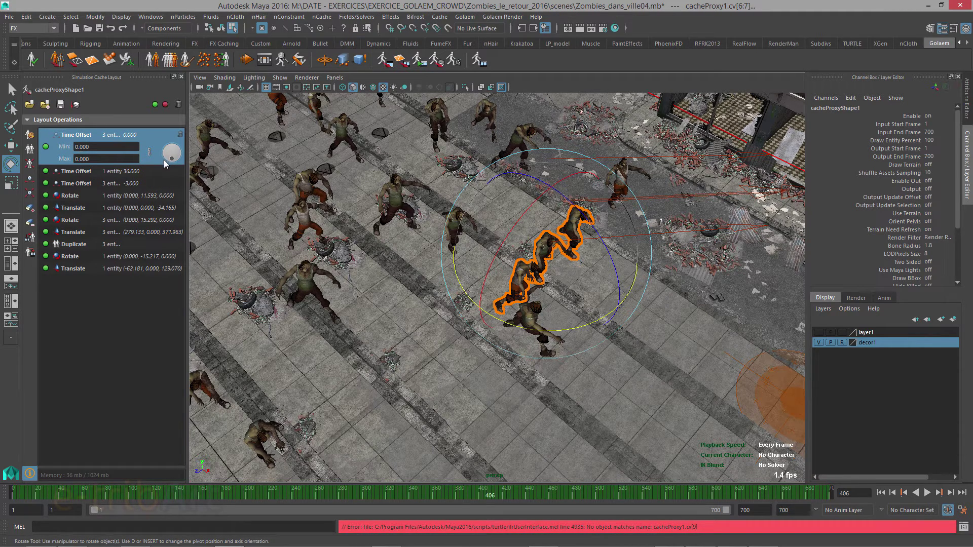
drag(164, 162, 192, 167)
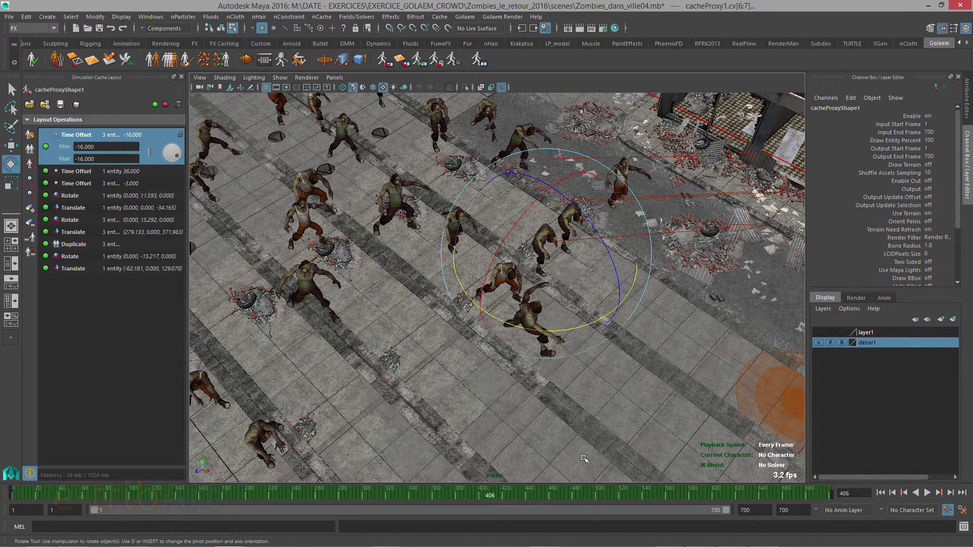
Scrub through the cache to frame 583 and back to frame 170 to check how the time-offset zombies move within the crowd
drag(479, 494, 693, 492)
alt+drag(659, 398, 610, 390)
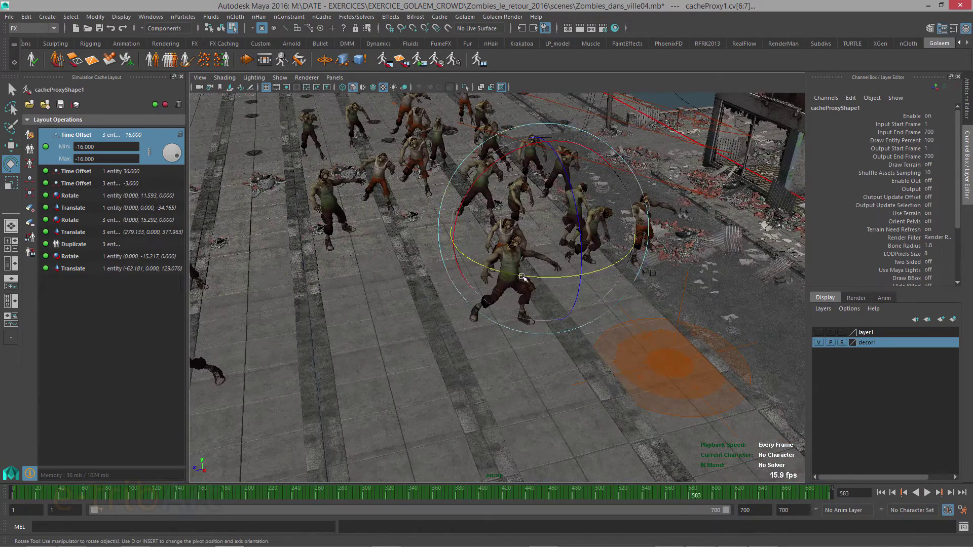
key(alt+v)
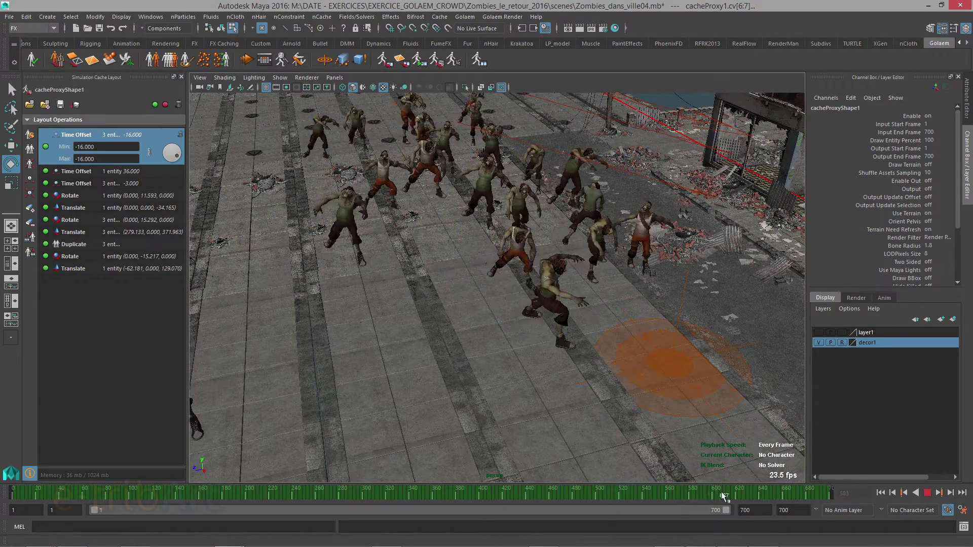
click(597, 491)
mouse_move(597, 492)
mouse_down()
mouse_move(312, 464)
mouse_move(251, 468)
mouse_move(231, 456)
mouse_up()
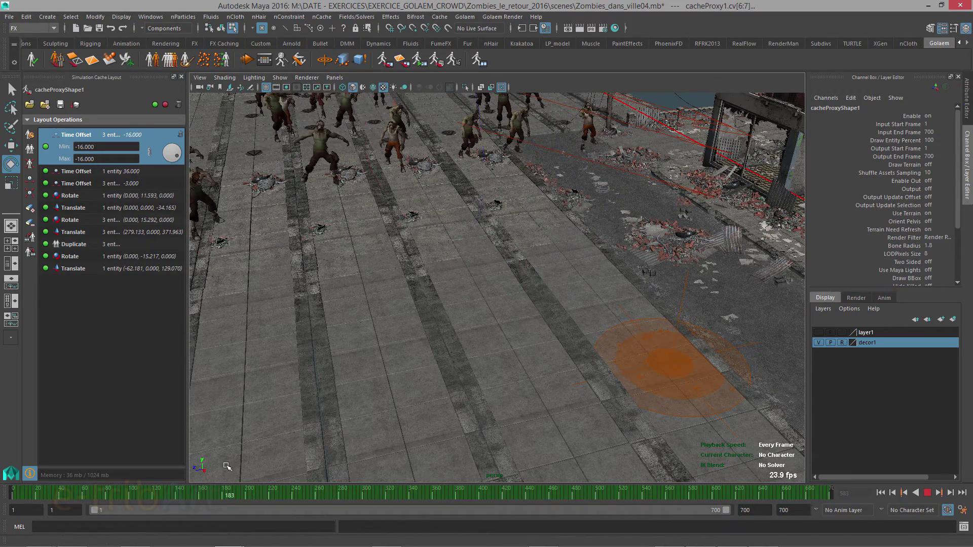
key(e)
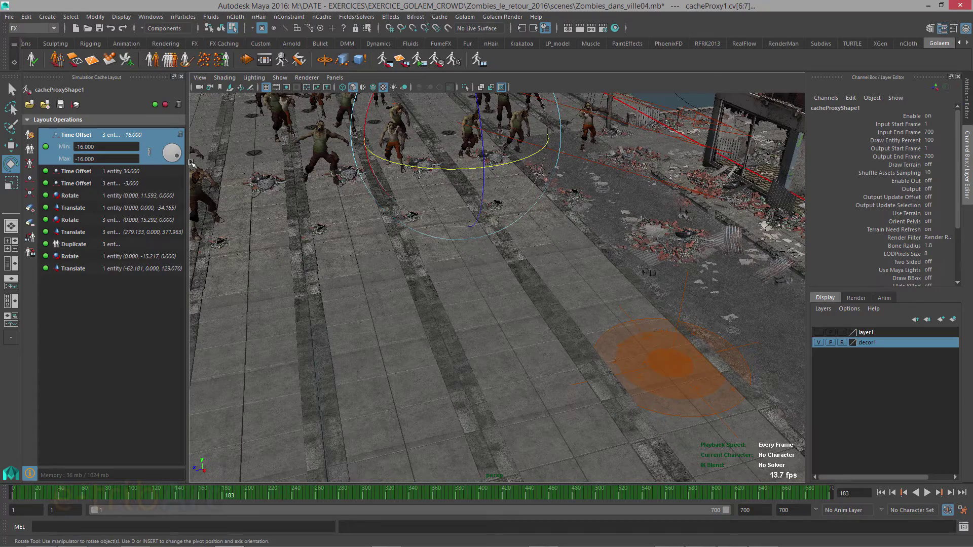
scroll(302, 227, up, 3)
alt+middle_drag(328, 234, 379, 271)
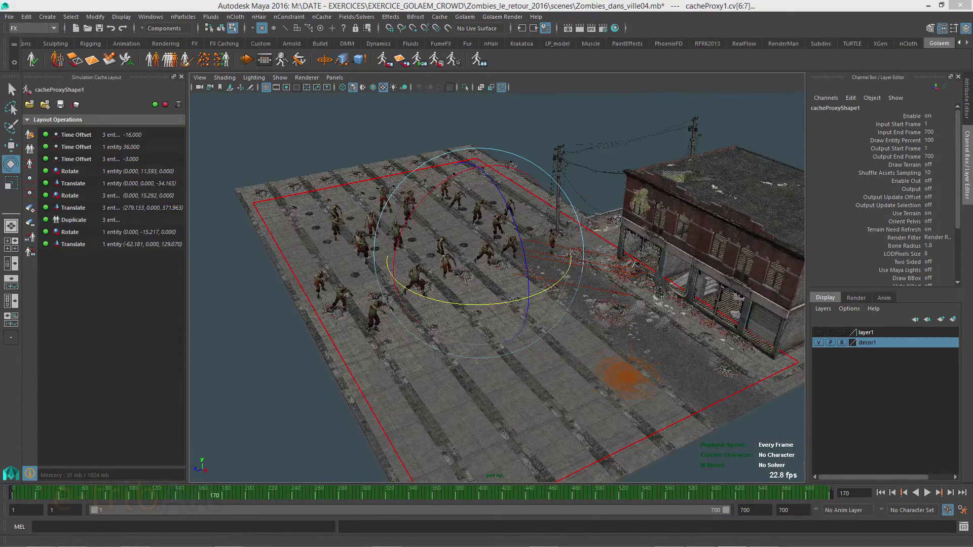
Rewind the cache to frame 1 and select the lone zombie on the pavement
drag(189, 502, 6, 494)
key(alt+v)
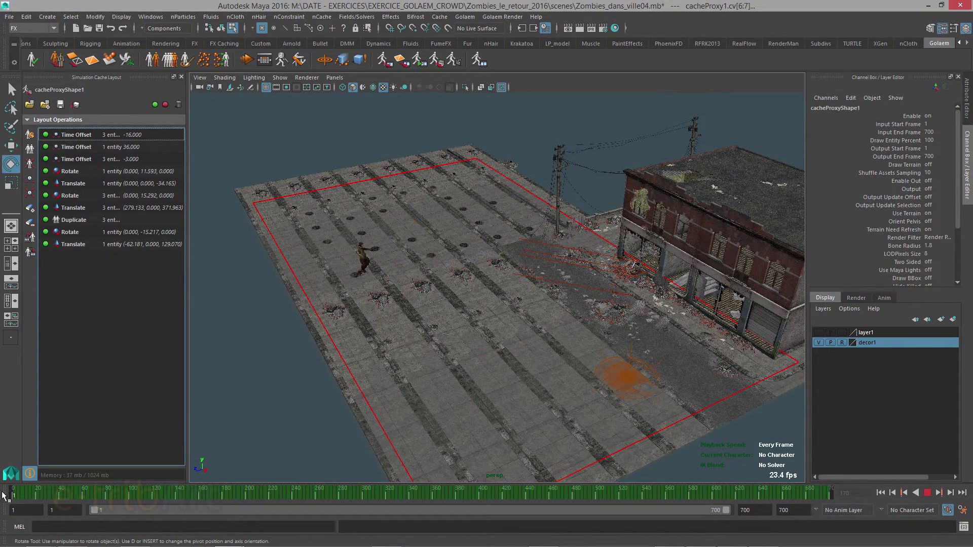
key(alt+v)
alt+drag(338, 350, 330, 323)
alt+right_drag(330, 323, 427, 348)
mouse_move(428, 348)
alt+middle_down()
mouse_move(374, 370)
mouse_move(440, 356)
alt+middle_up()
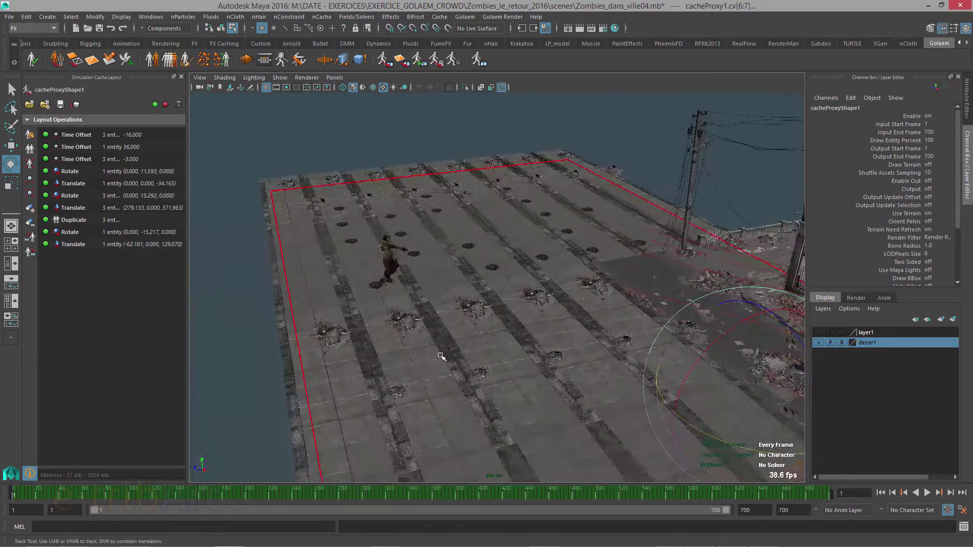
click(407, 271)
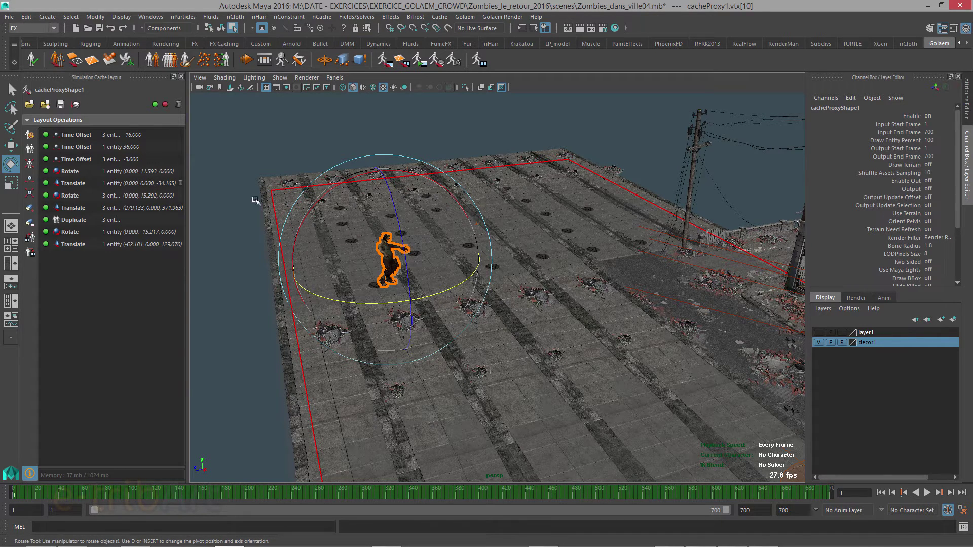
Set the Min and Max values of the lone zombie's Time Offset to 11
click(84, 147)
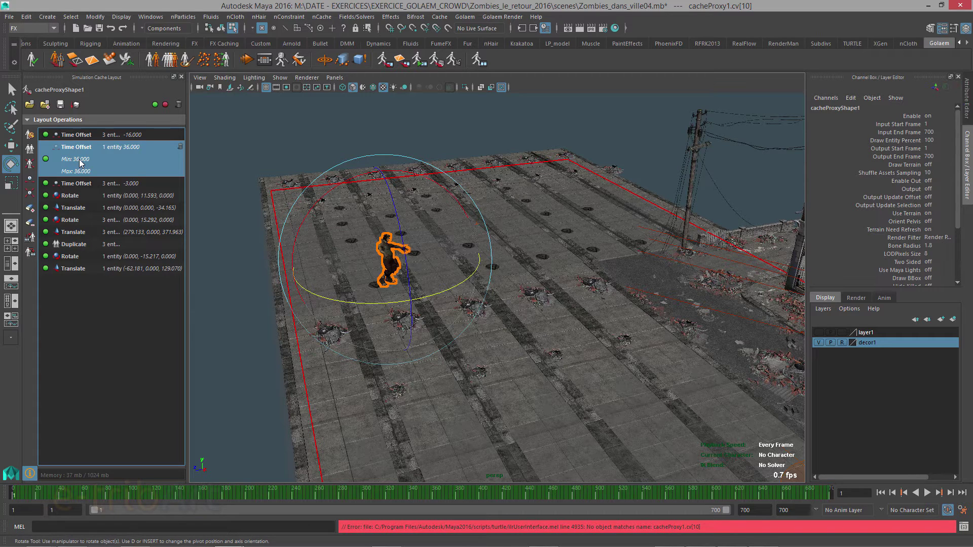
double_click(80, 161)
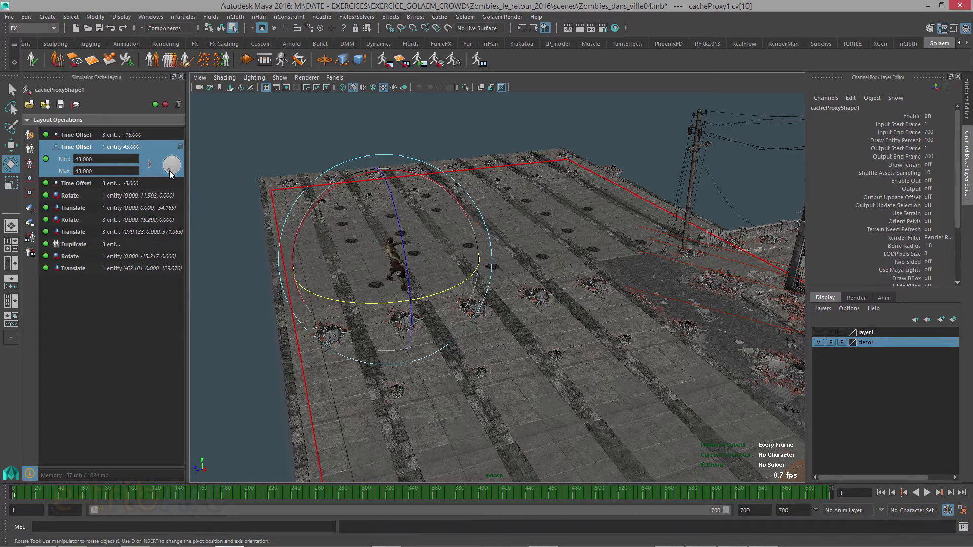
mouse_move(171, 175)
mouse_down()
mouse_move(190, 167)
mouse_move(177, 162)
mouse_move(181, 169)
mouse_up()
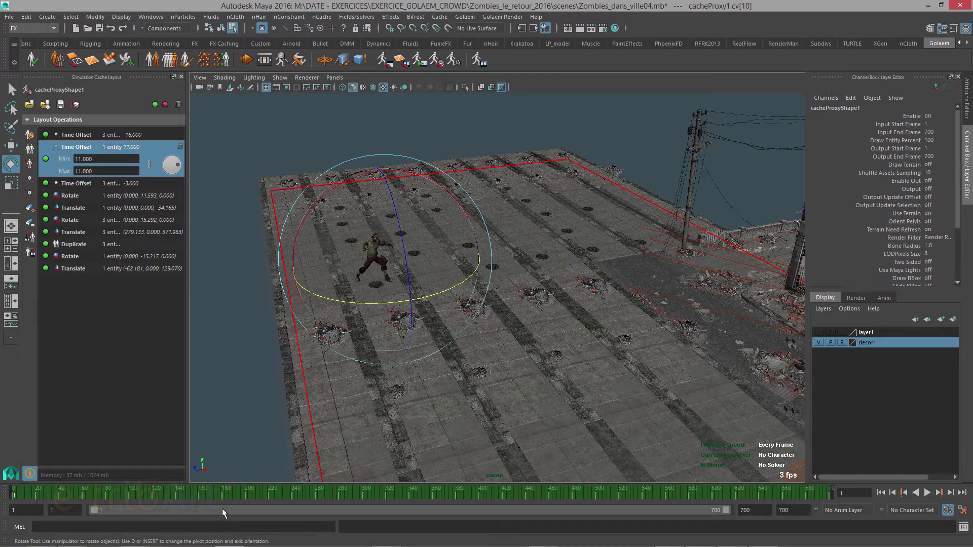
Scrub to frame 320, examine the crowd from several angles, and select the orange-trousered zombie beside the front one
drag(68, 498, 341, 517)
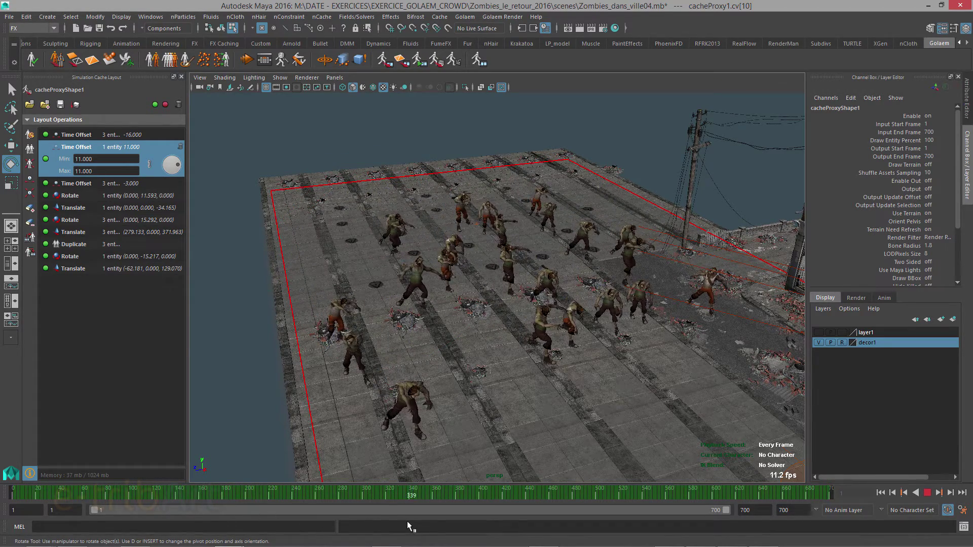
key(Escape)
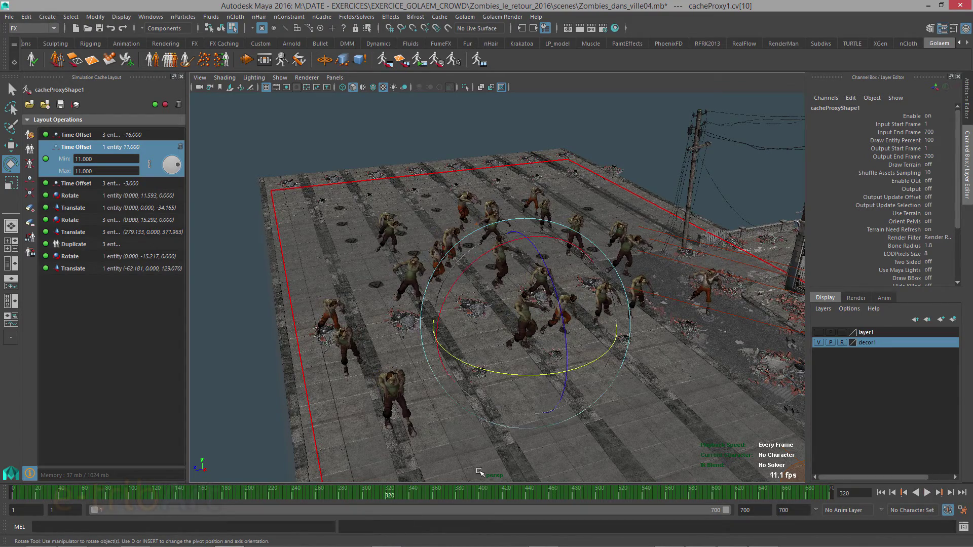
click(657, 211)
mouse_move(553, 300)
mouse_down()
mouse_move(582, 311)
mouse_move(555, 305)
mouse_up()
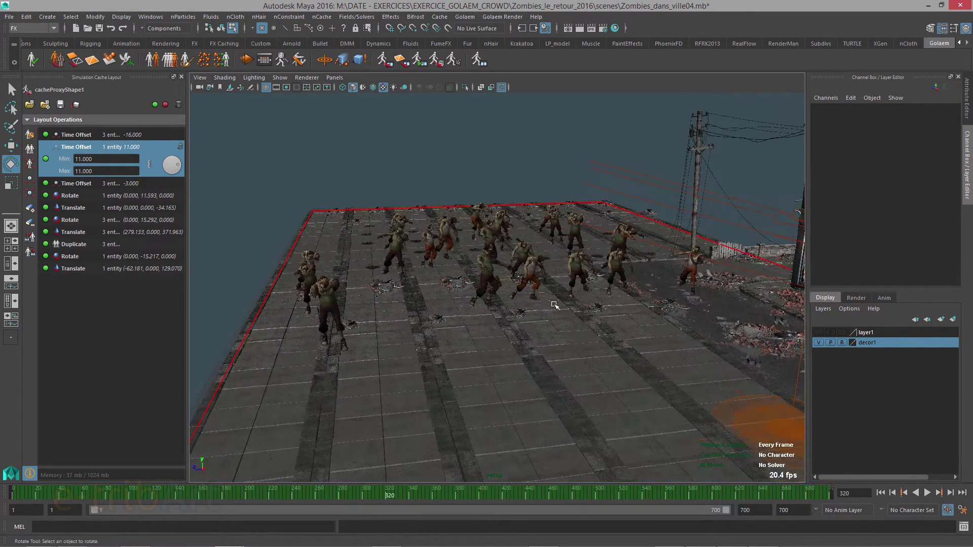
drag(520, 261, 554, 309)
click(549, 307)
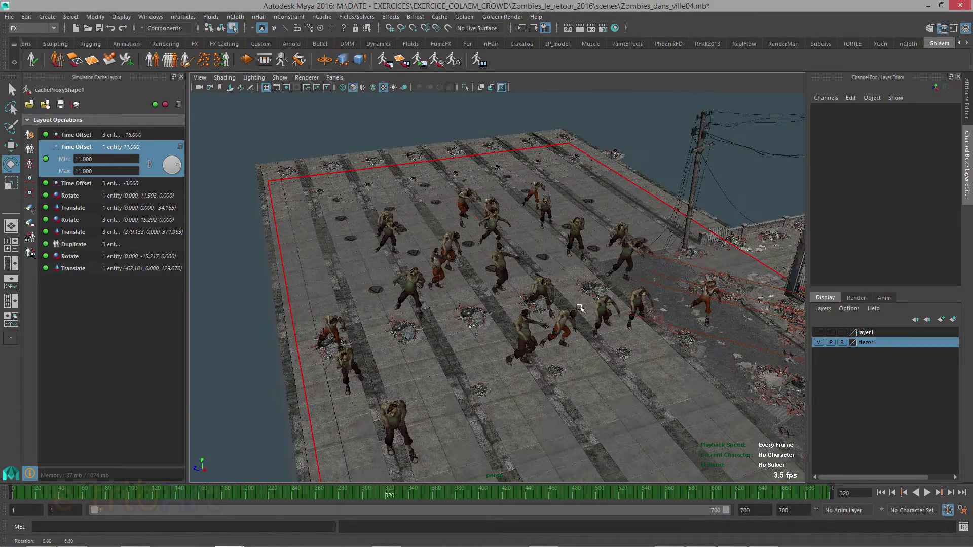
click(572, 340)
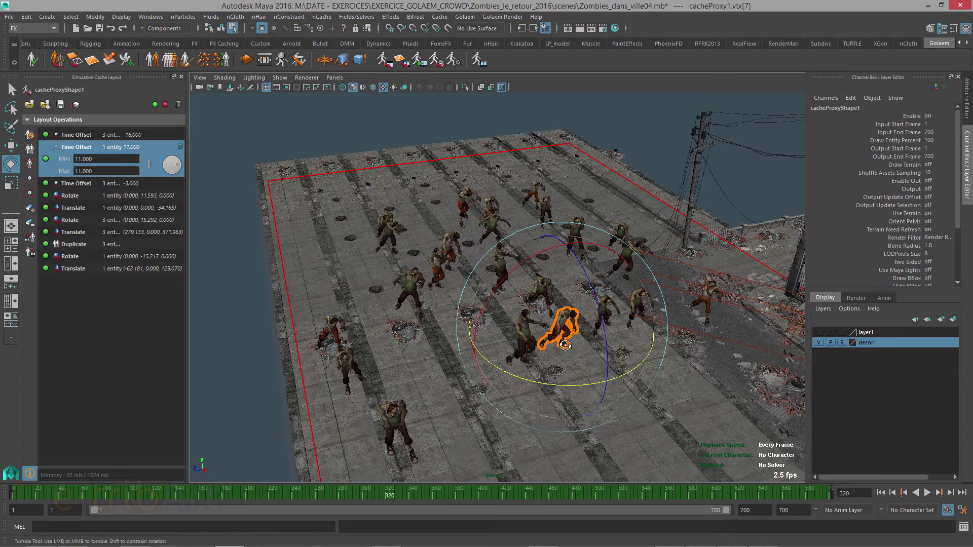
Add a Time Warp operation to the selected orange-trousered zombie and open its Min and Max values for editing
alt+drag(573, 340, 569, 341)
alt+middle_drag(569, 342, 472, 313)
alt+drag(472, 313, 455, 298)
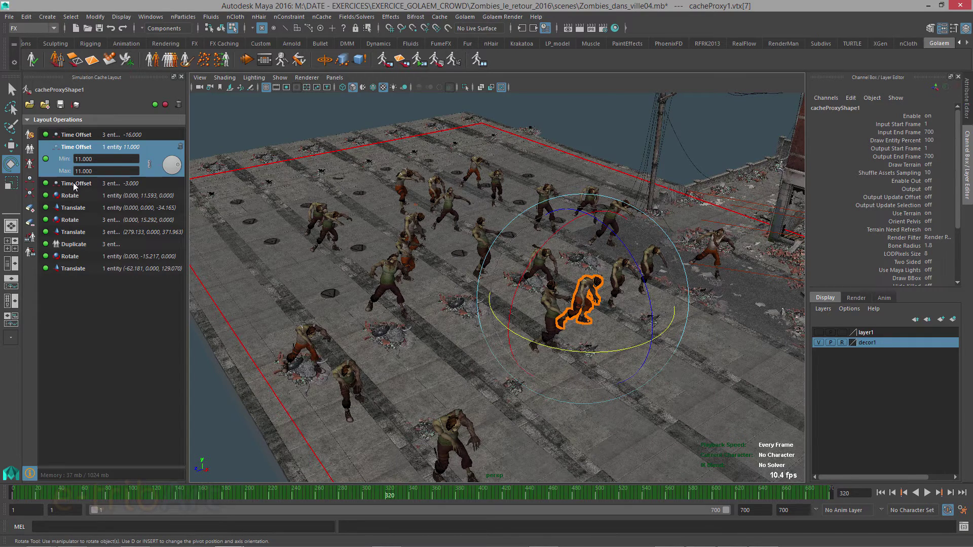
click(30, 195)
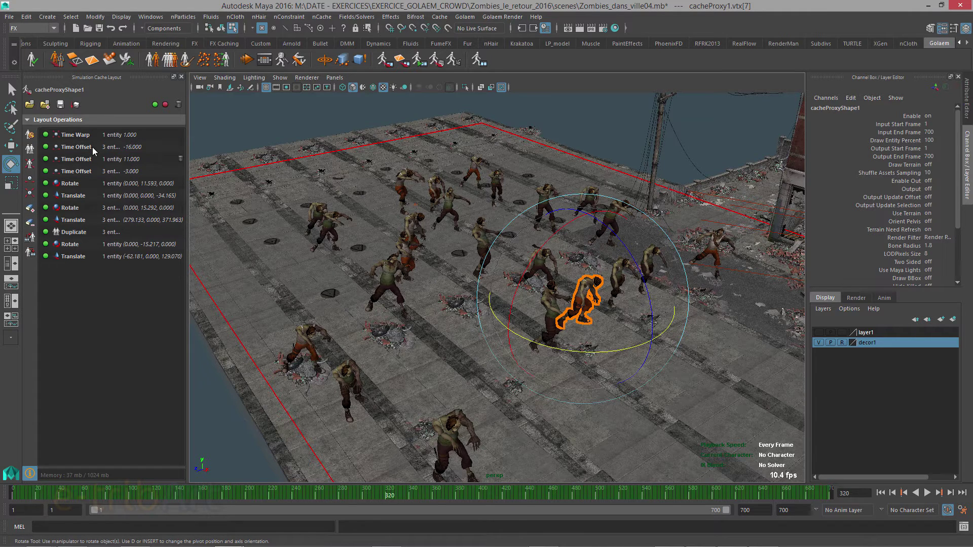
click(78, 134)
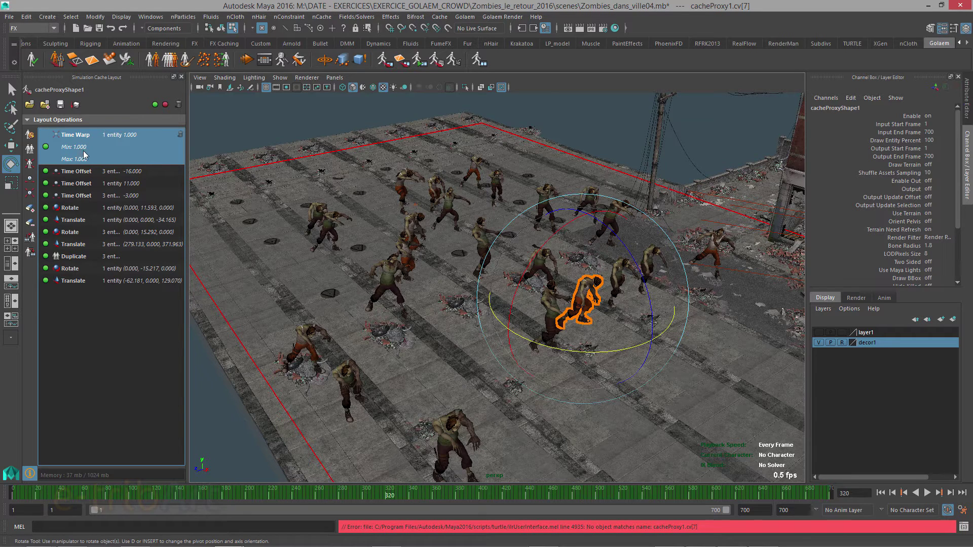
click(83, 148)
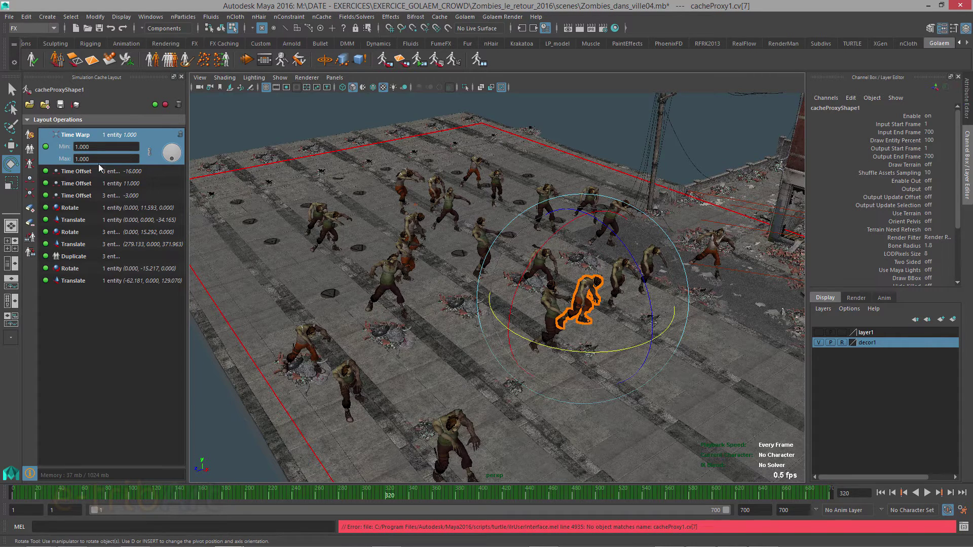
Set the Time Warp's Min and Max to 0.1 and scrub to frame 198 to check the zombie's motion
click(173, 161)
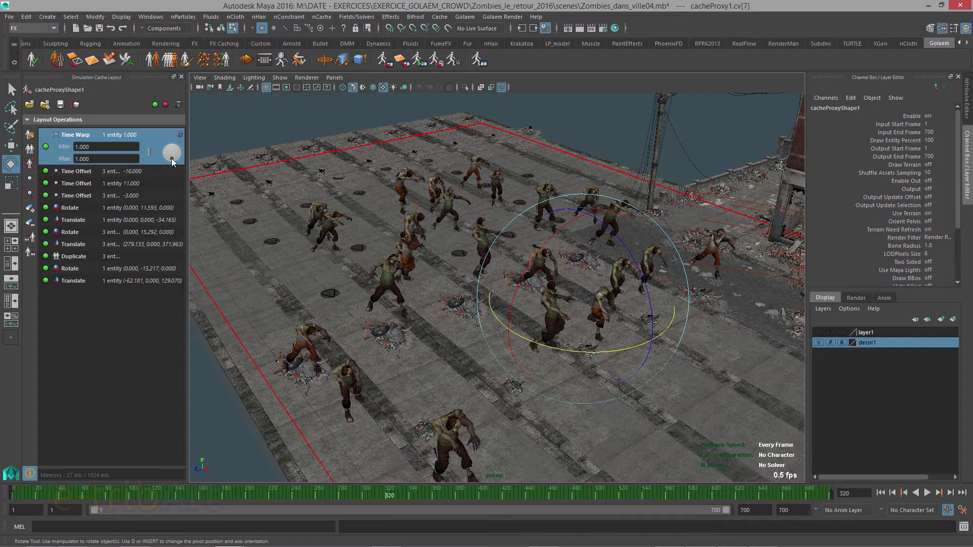
drag(173, 162, 177, 160)
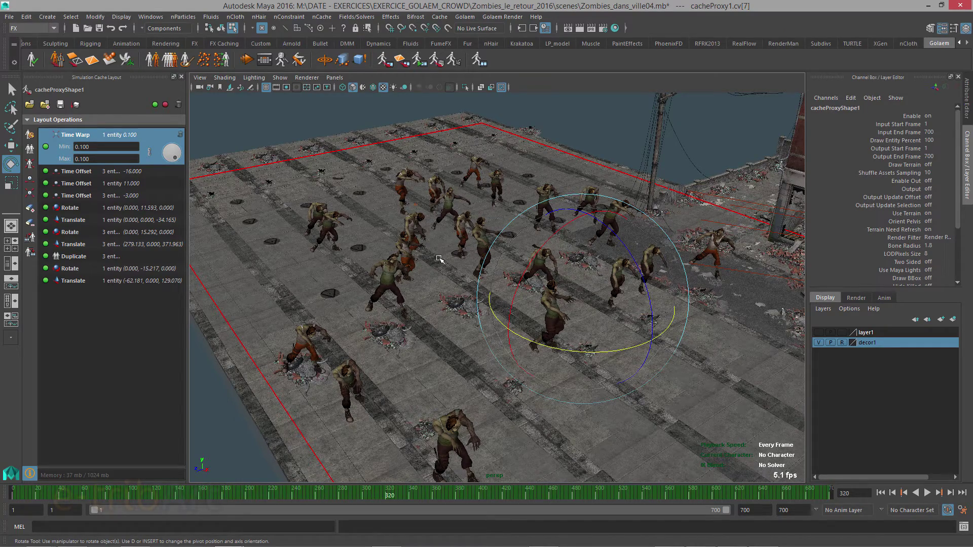
alt+drag(439, 259, 464, 239)
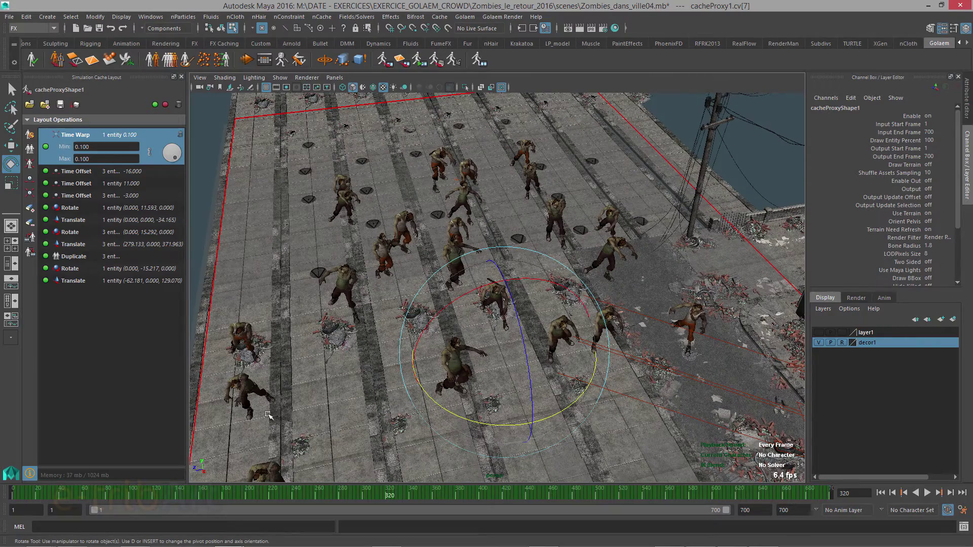
drag(133, 493, 220, 472)
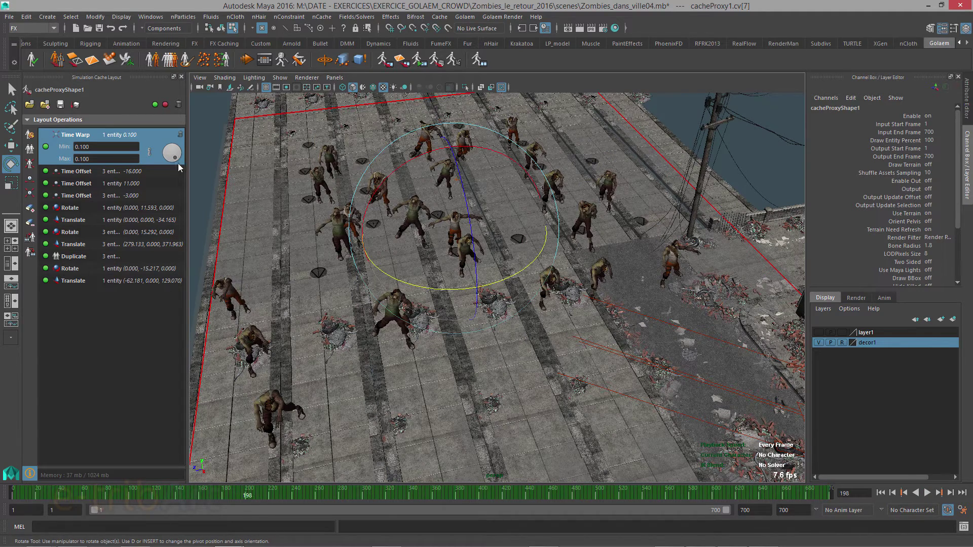
Set the Time Warp's Min and Max to 1.4, play the cache while tracking the warped zombie, and return to frame 137
drag(176, 160, 170, 163)
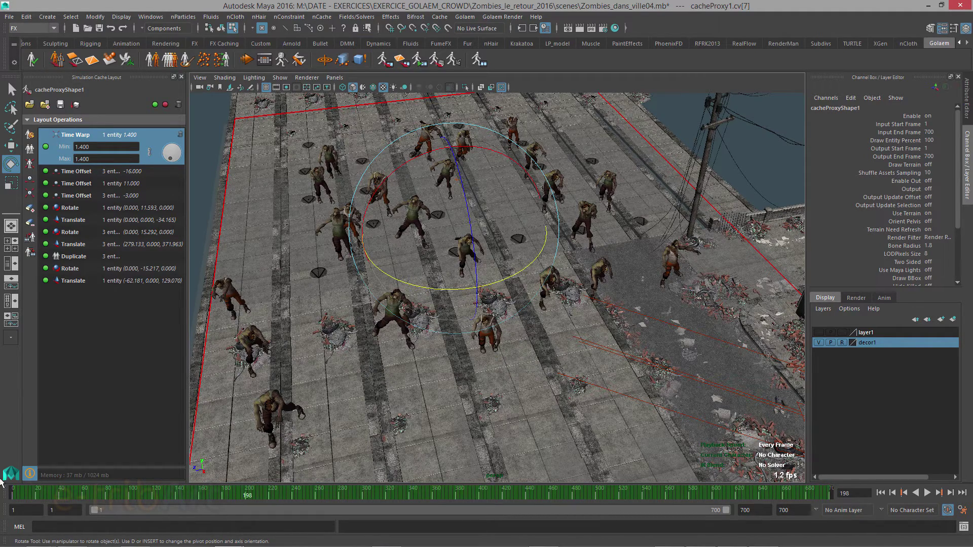
key(alt+shift+v)
key(alt+v)
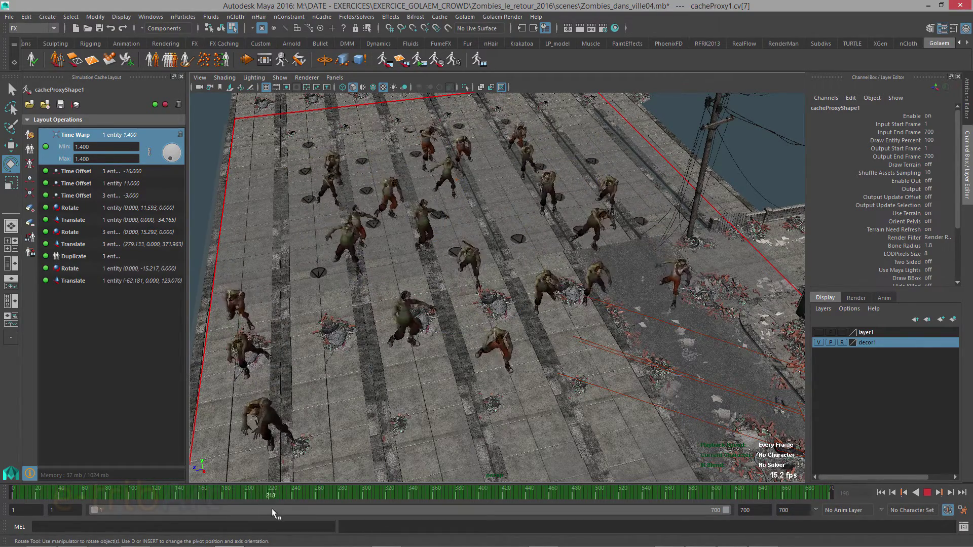
key(alt+v)
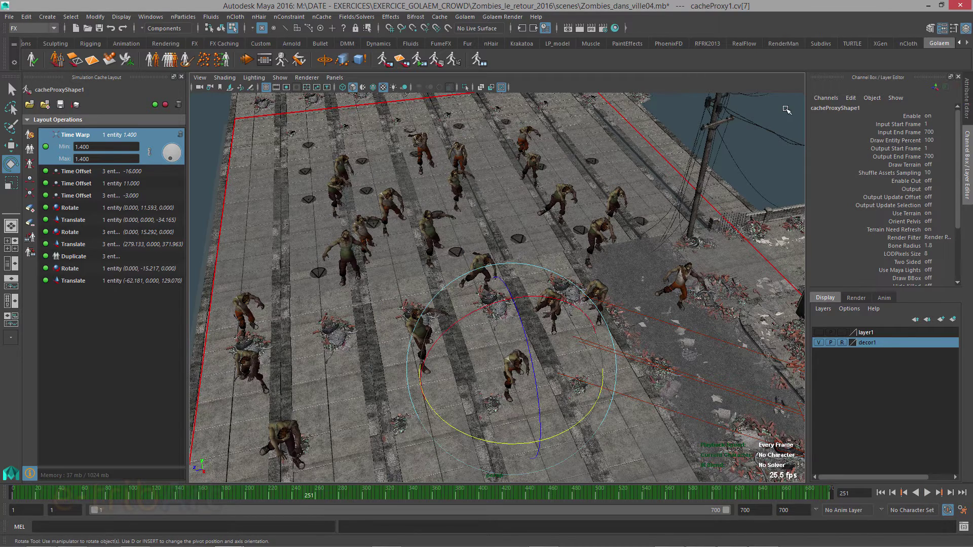
click(576, 340)
click(507, 358)
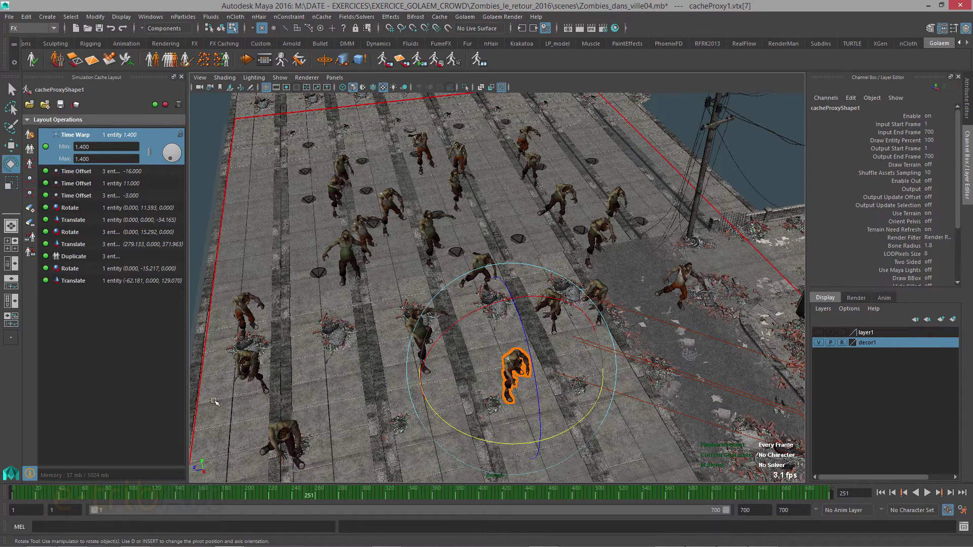
key(alt+v)
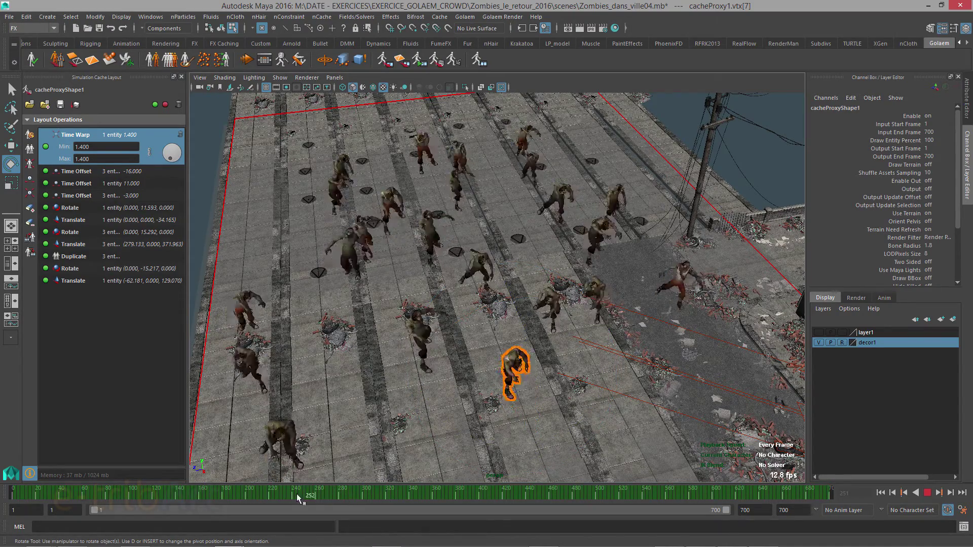
click(176, 493)
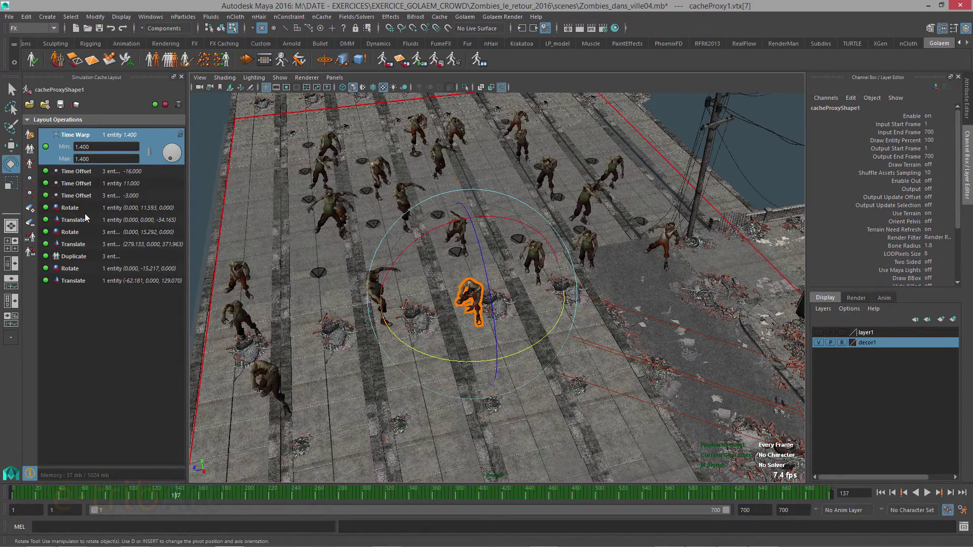
Set the Time Warp's Min and Max to 1.2 and replay the crowd to check the zombie's speed
drag(170, 161, 172, 162)
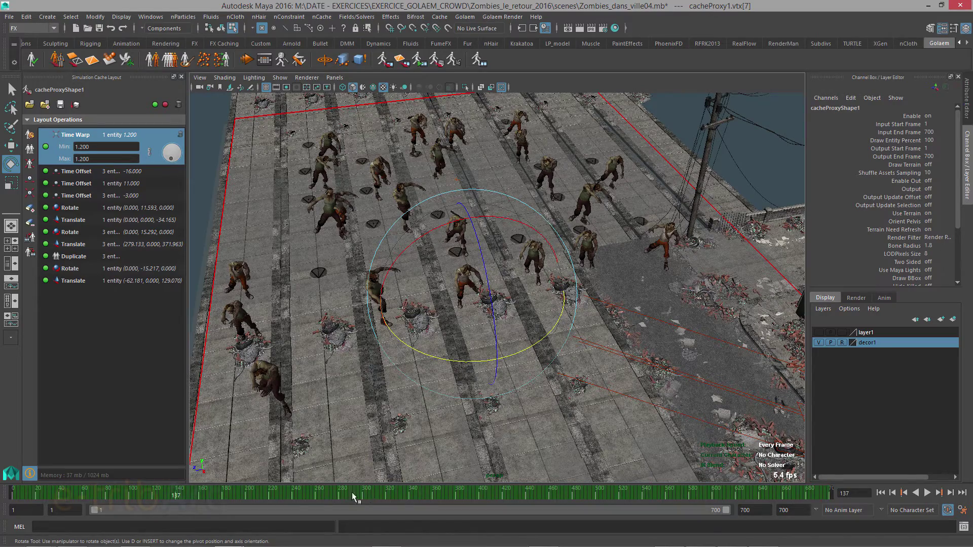
key(alt+v)
click(83, 495)
drag(83, 496, 193, 485)
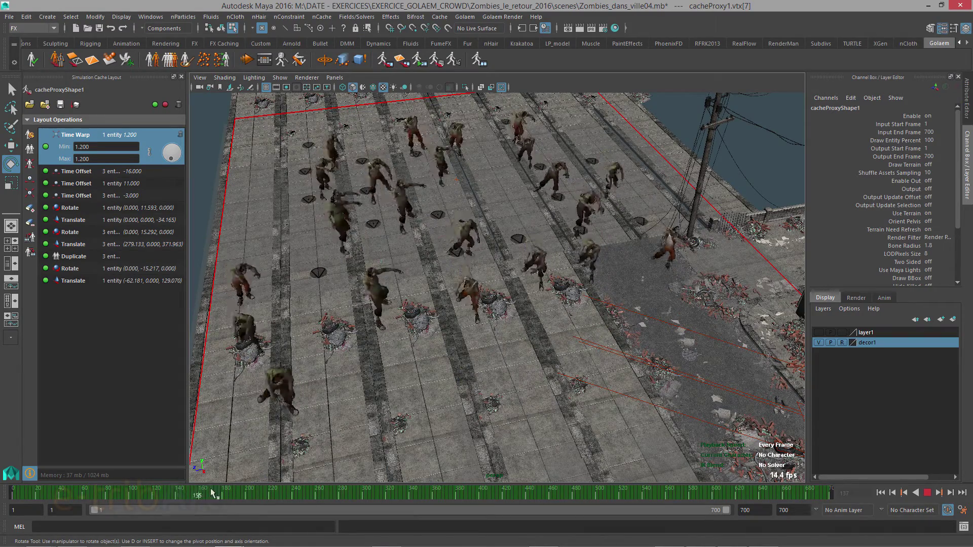
key(alt+v)
Add an Erase operation to the orange-trousered zombie that overlaps its neighbour near the edge of the paved area
alt+drag(407, 330, 409, 324)
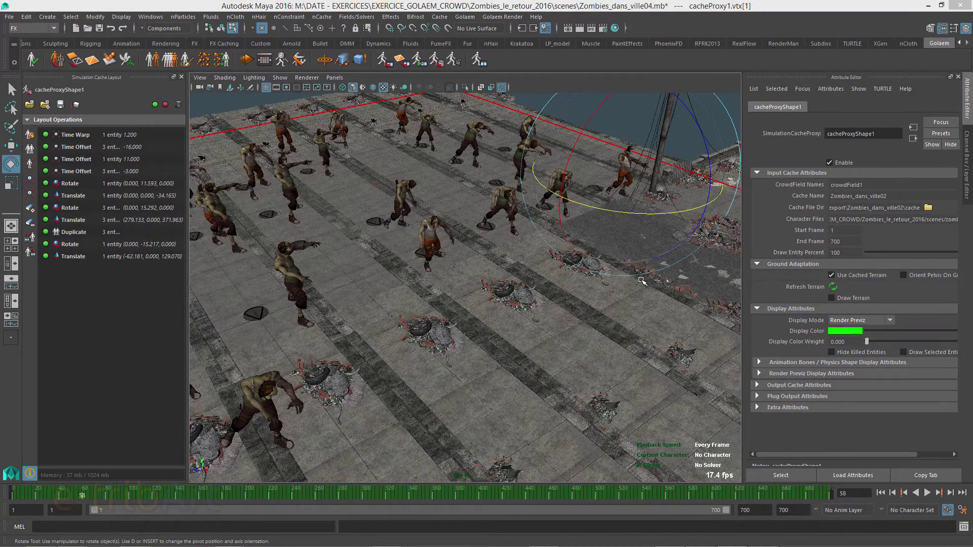
mouse_move(402, 298)
alt+mouse_down()
mouse_move(389, 301)
mouse_move(451, 306)
mouse_move(403, 303)
alt+mouse_up()
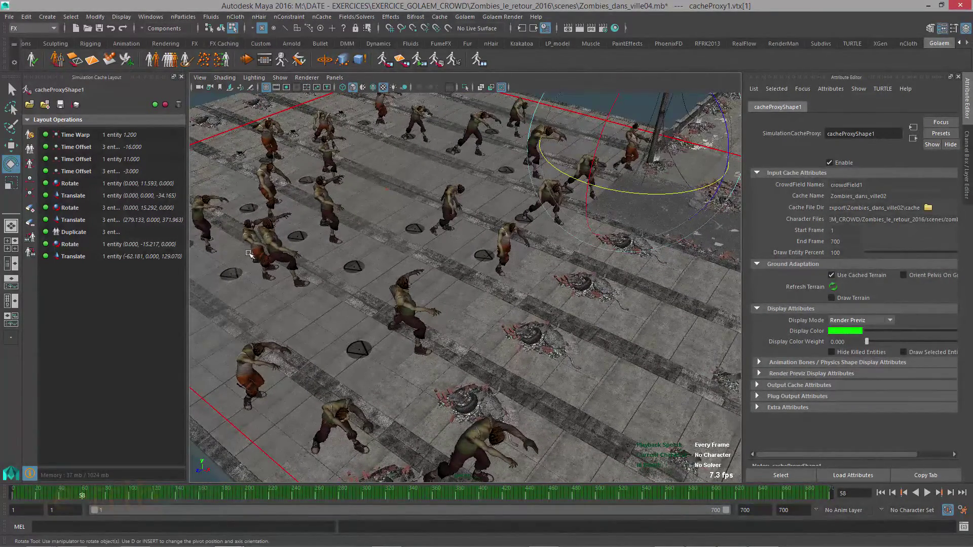
scroll(350, 268, up, 5)
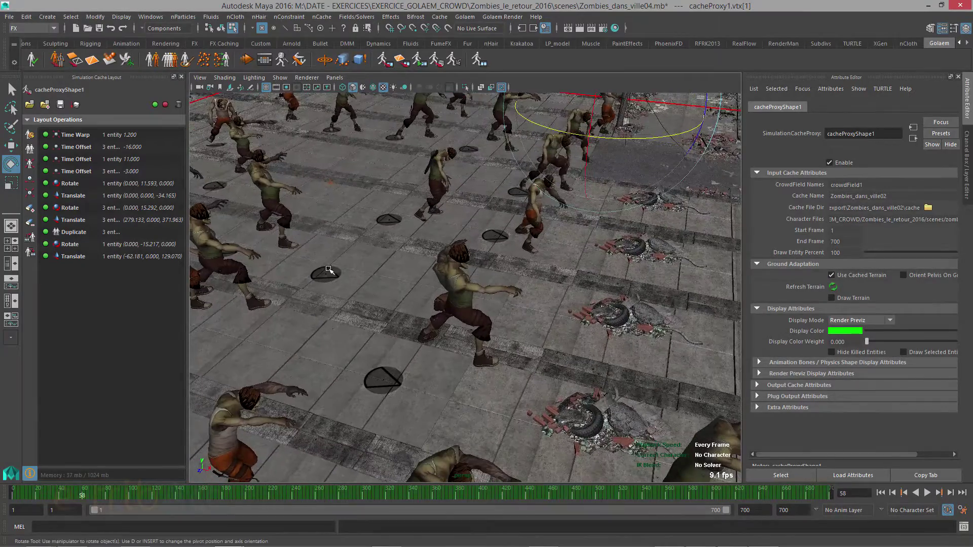
scroll(328, 270, down, 5)
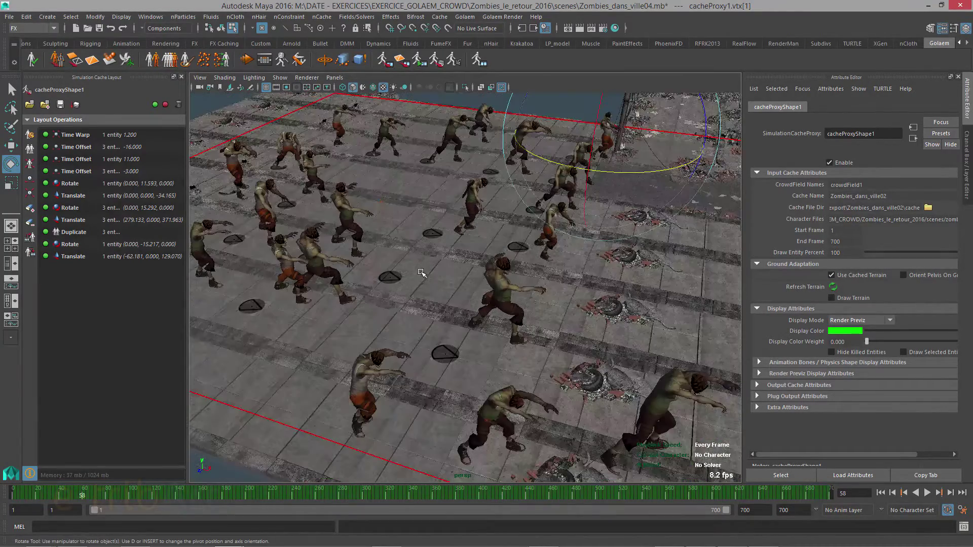
alt+drag(409, 280, 383, 277)
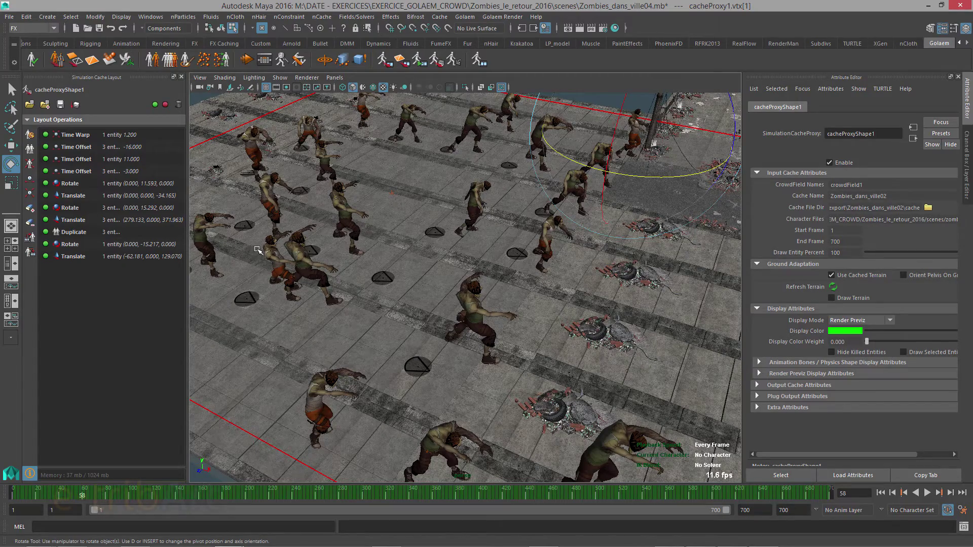
click(280, 278)
alt+drag(280, 278, 238, 297)
alt+drag(324, 274, 370, 258)
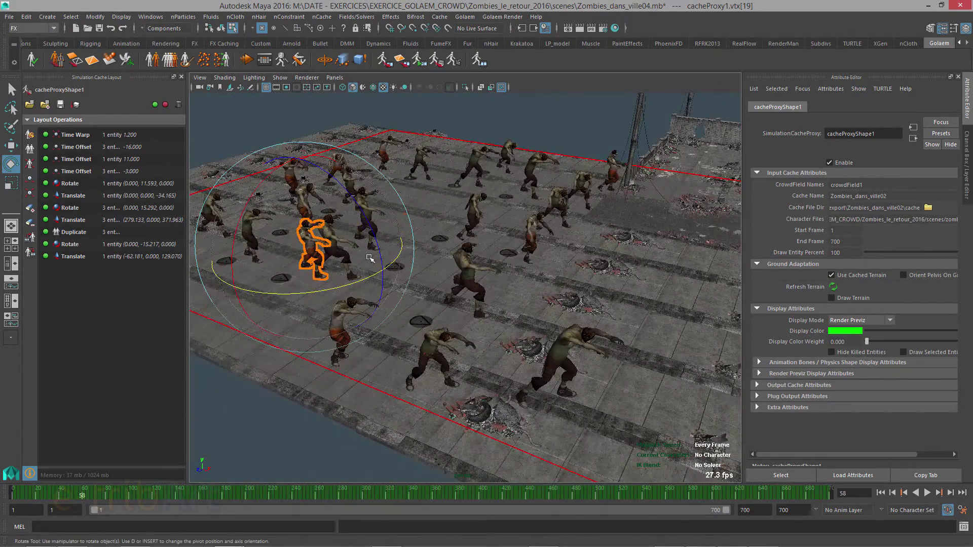
click(32, 209)
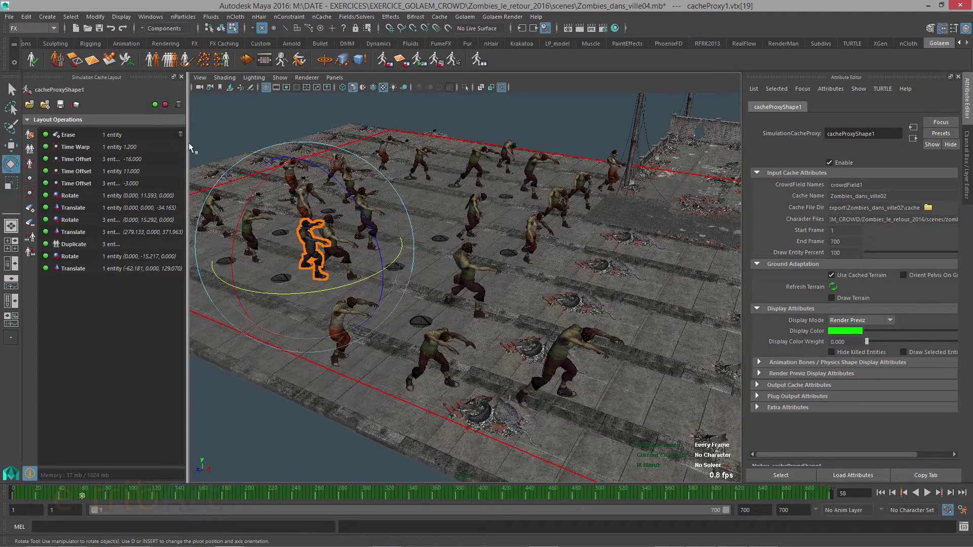
Check the cacheProxy1 node in the Outliner and enable Hide Killed Entities in its display attributes
key(shift+o)
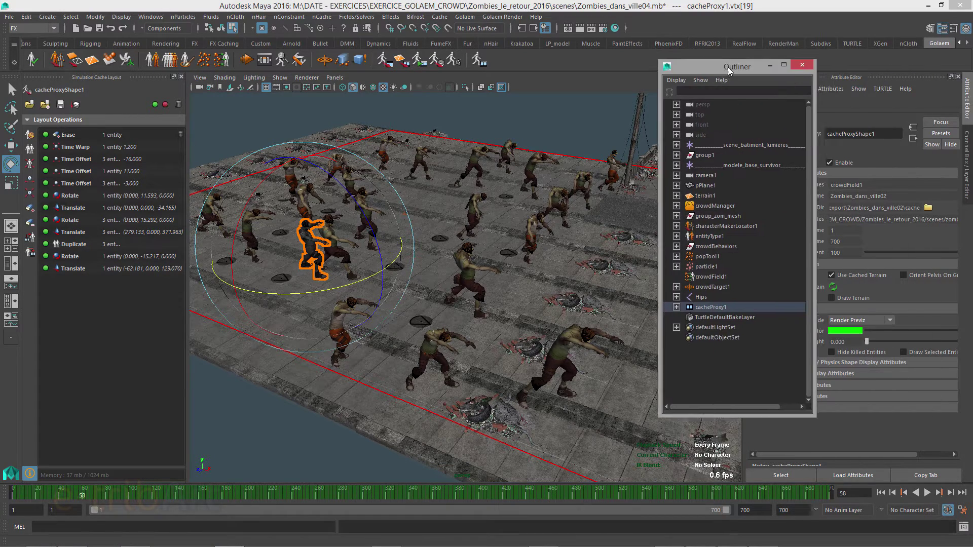
drag(728, 67, 644, 69)
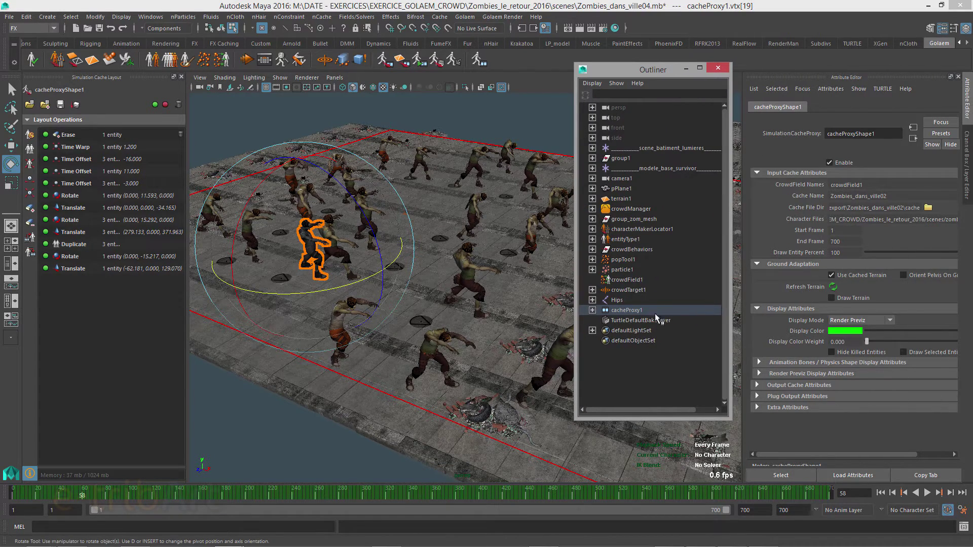
drag(620, 73, 963, 79)
click(962, 77)
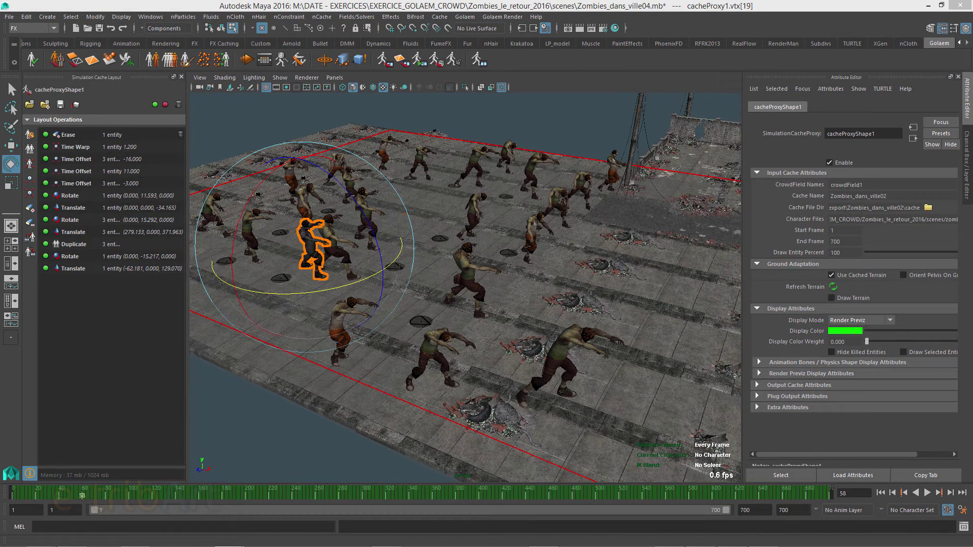
drag(846, 75, 616, 75)
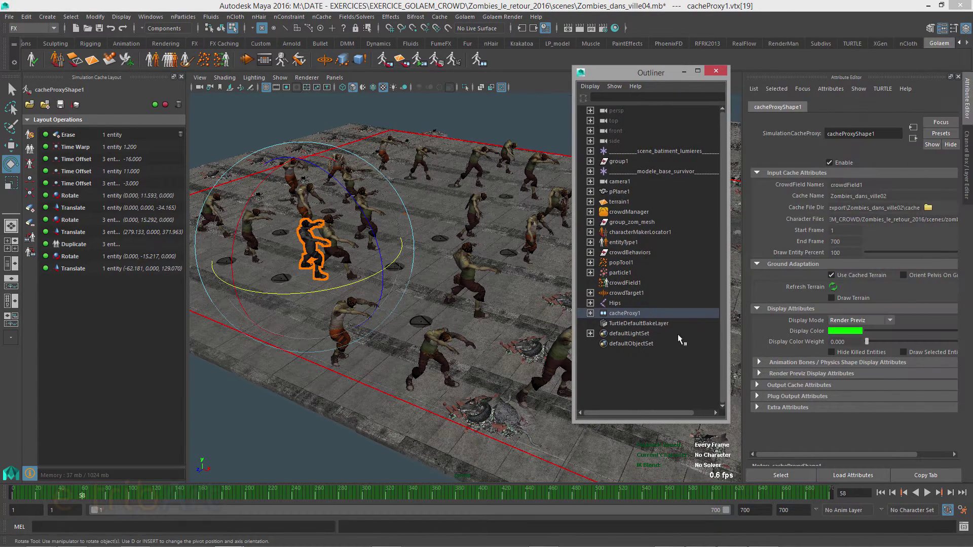
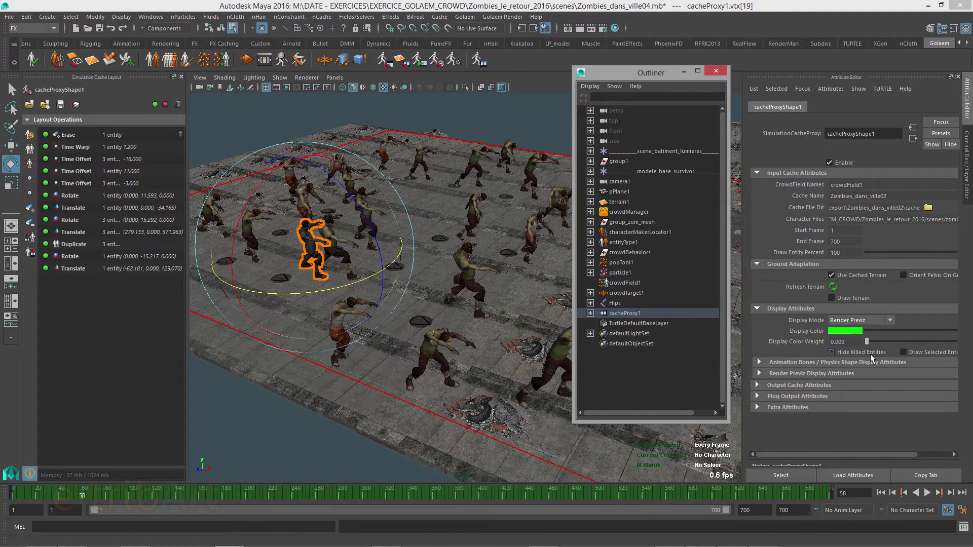
click(832, 352)
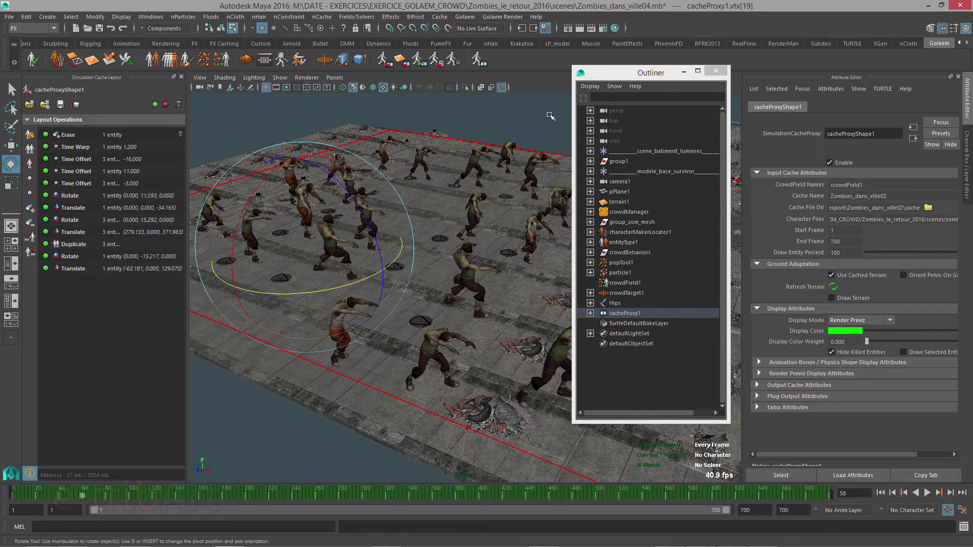
click(716, 71)
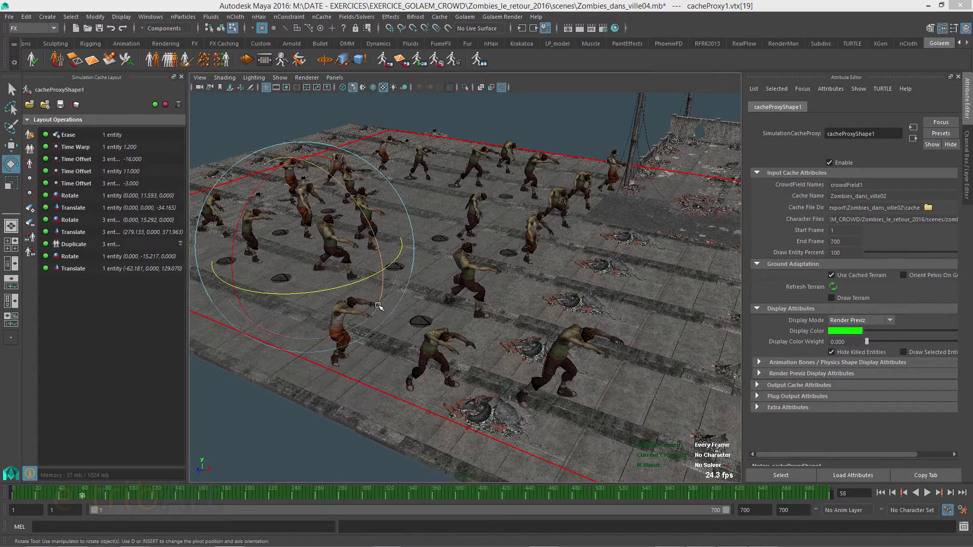
Play and scrub through the cache from a wider view to review the crowd without the erased zombie
alt+drag(378, 306, 327, 310)
alt+right_drag(327, 309, 352, 333)
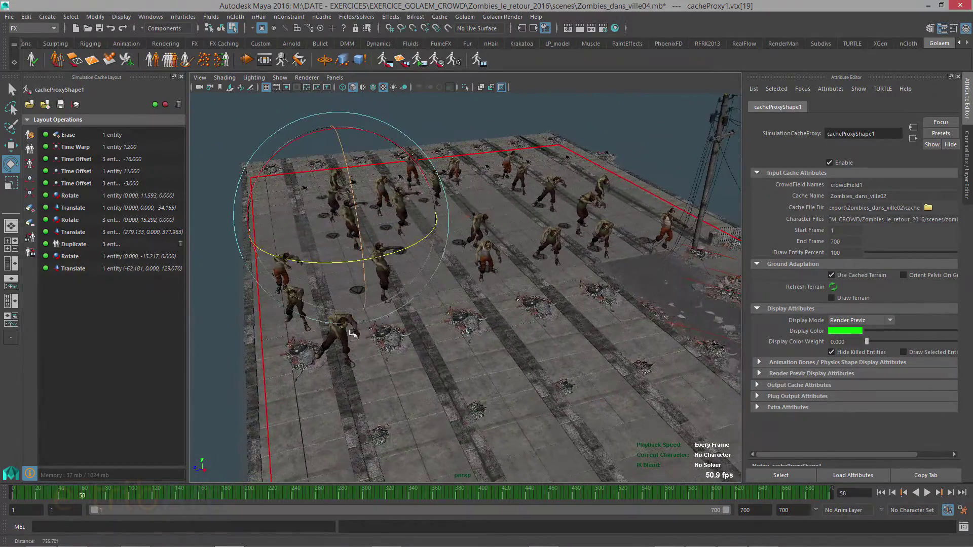
alt+drag(352, 334, 403, 323)
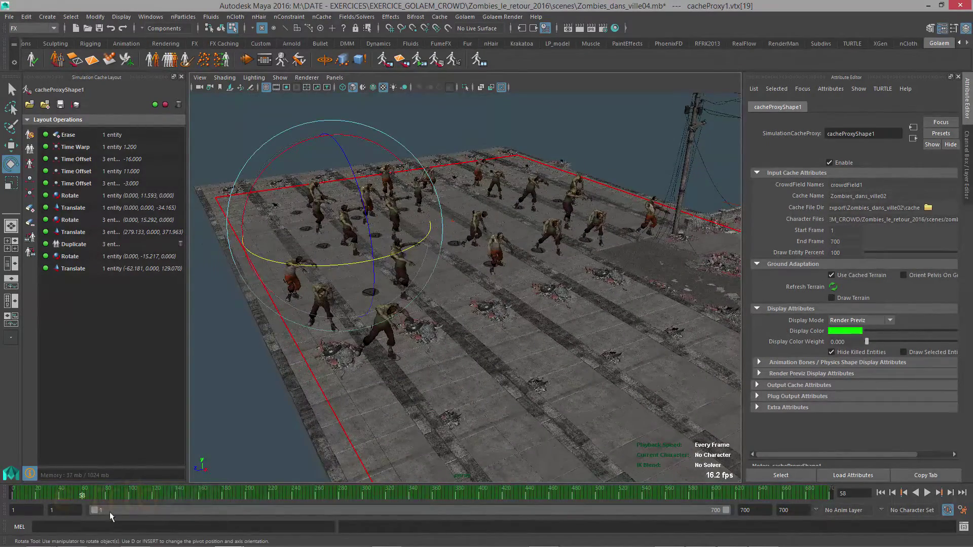
key(alt+v)
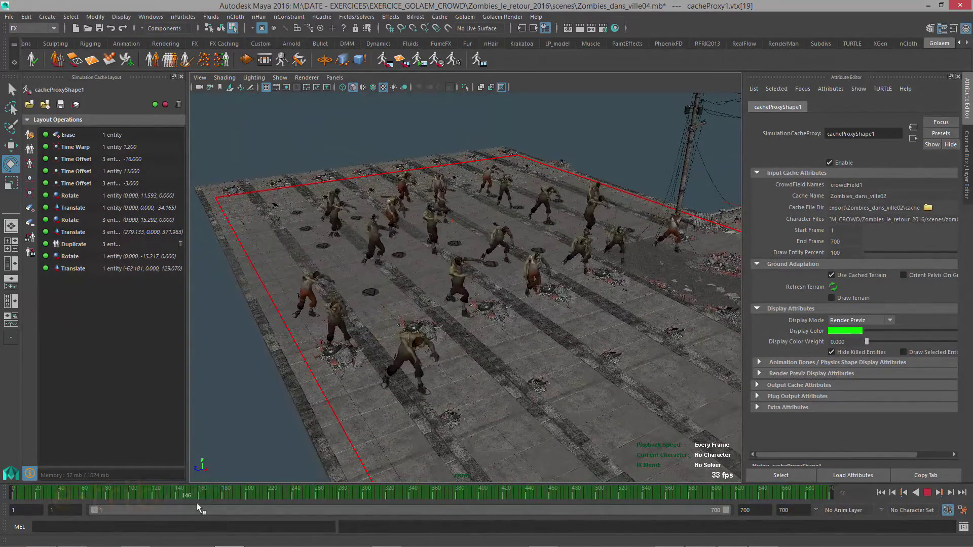
drag(197, 504, 479, 511)
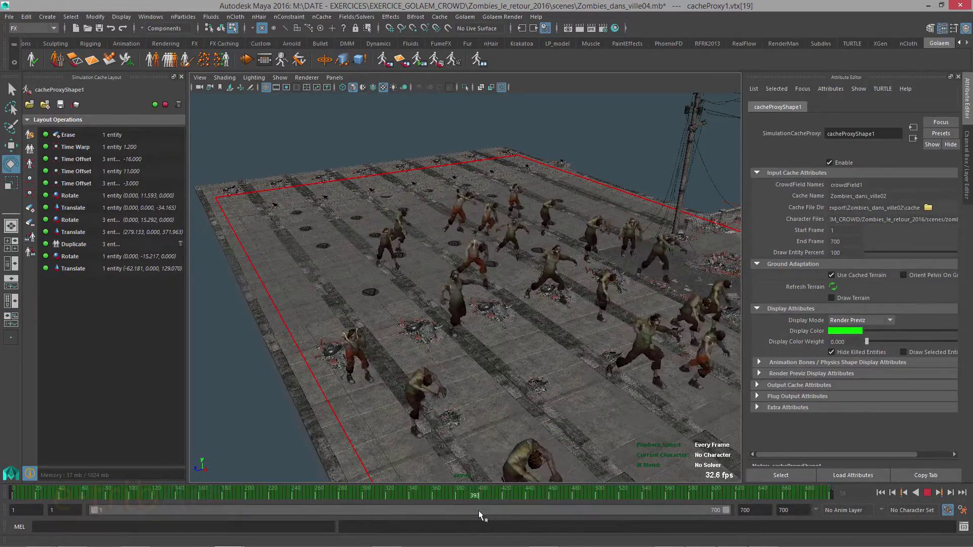
click(264, 488)
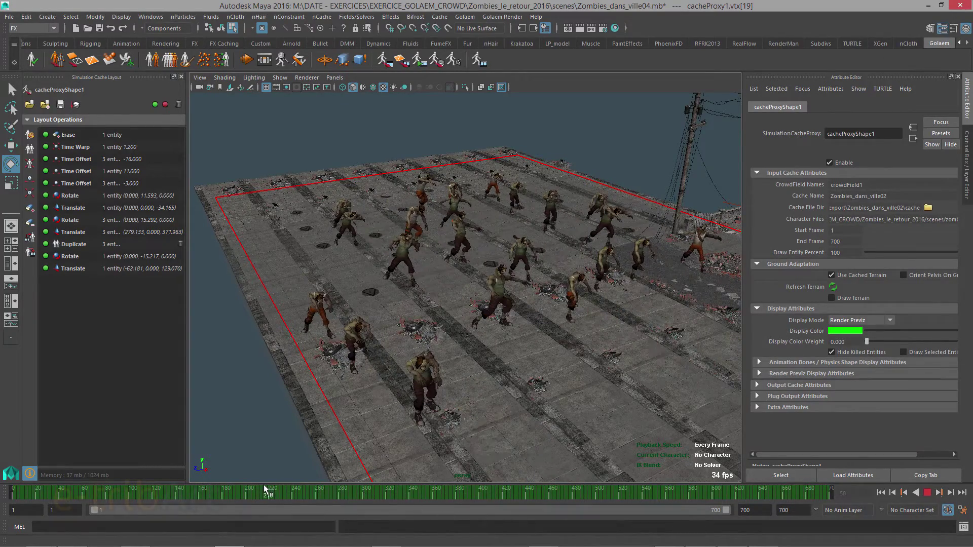
At frame 278, rotate the outlined zombie's right upper arm outward to about (-61.8, 19.4, 59.1)
click(264, 488)
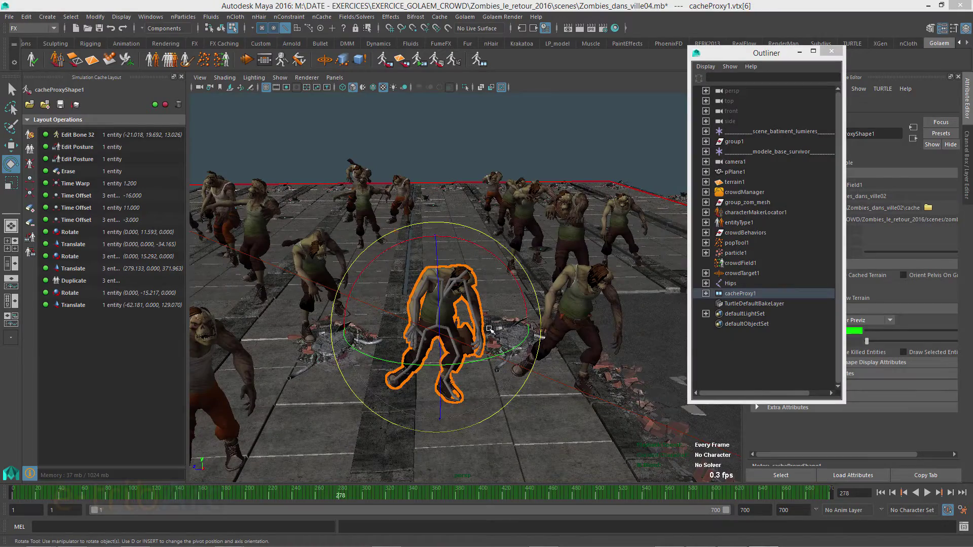
alt+right_drag(489, 330, 511, 336)
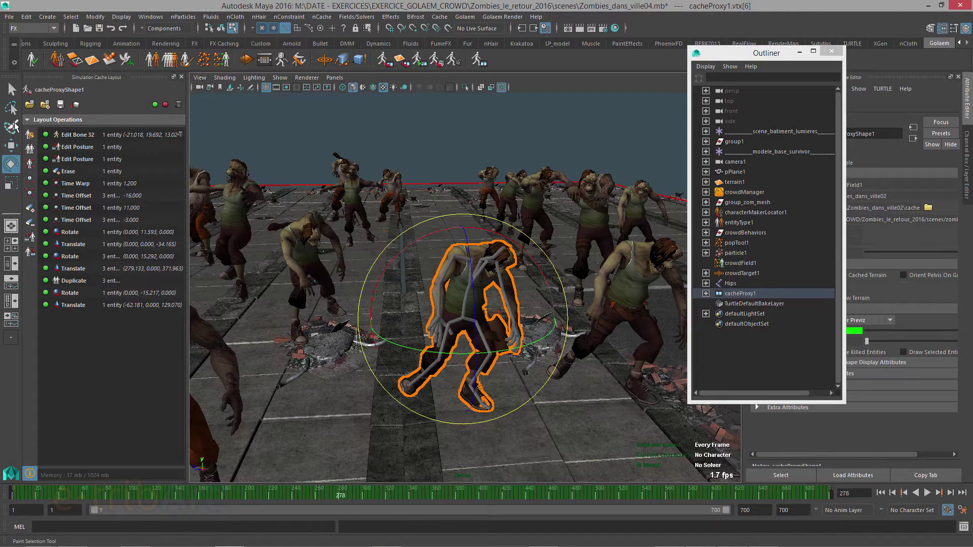
click(11, 89)
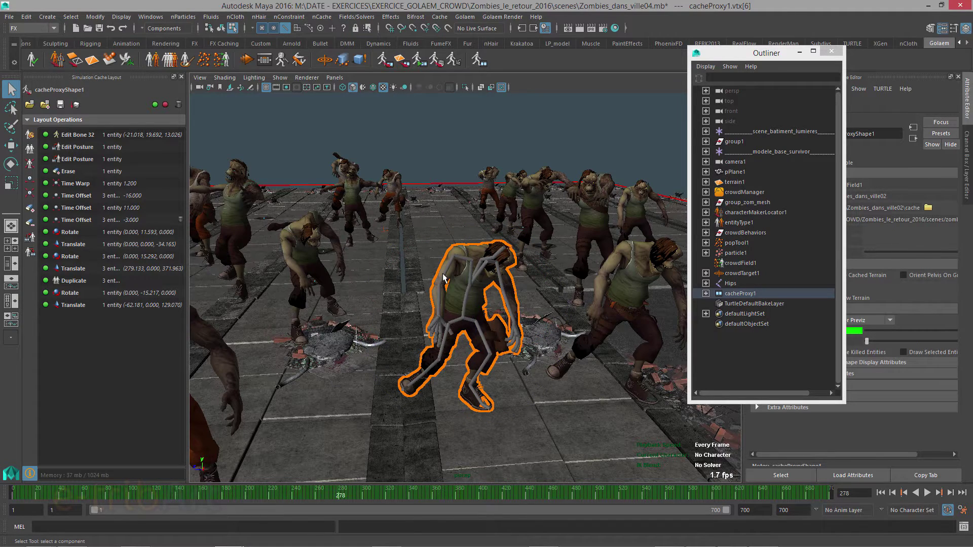
scroll(452, 318, up, 5)
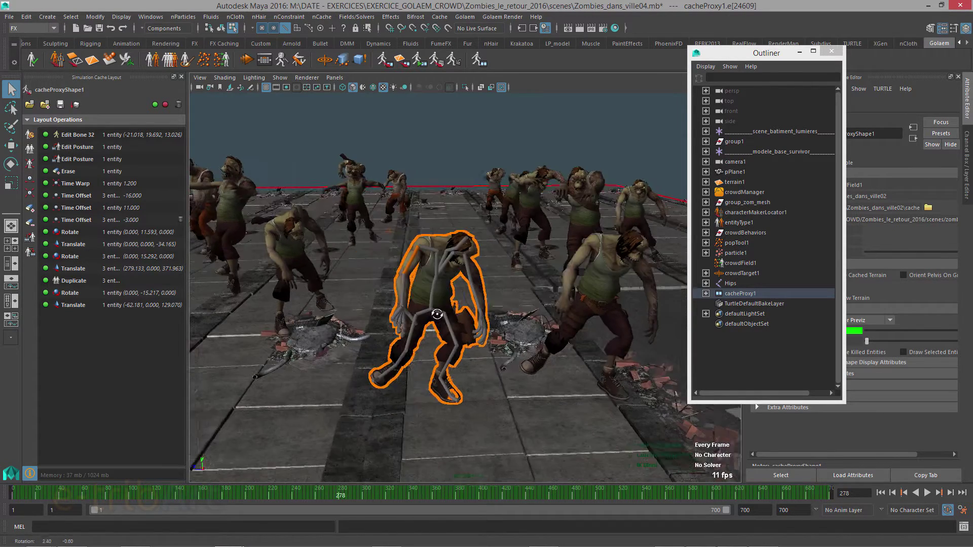
scroll(460, 326, down, 1)
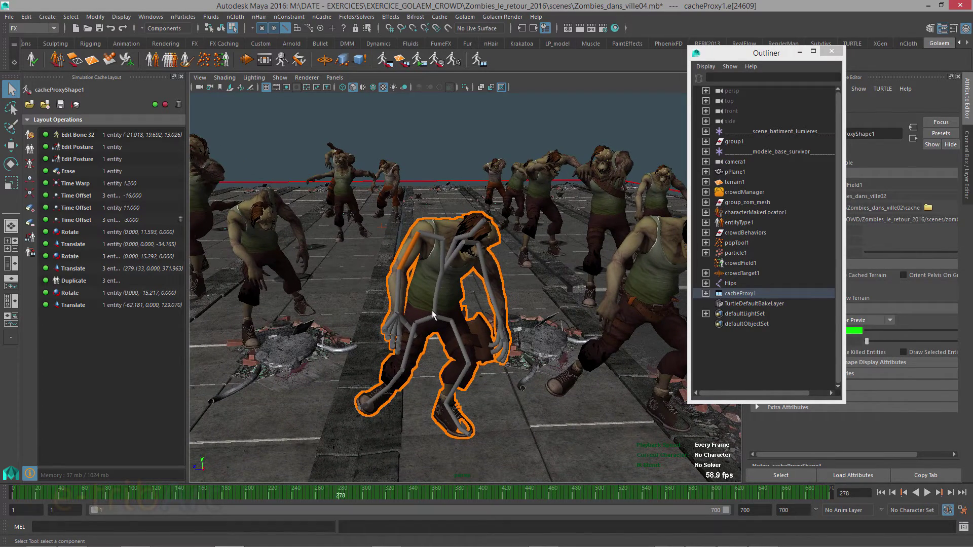
key(e)
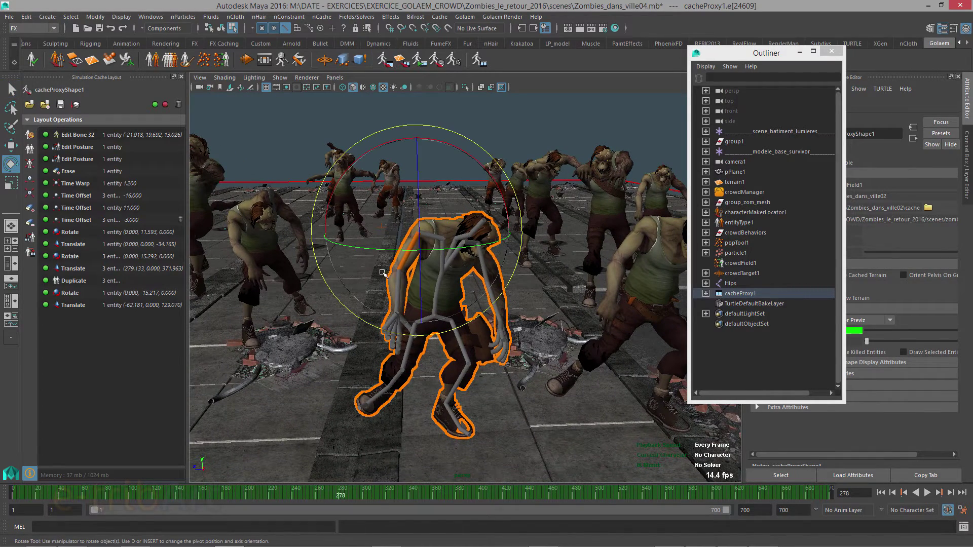
drag(440, 287, 355, 264)
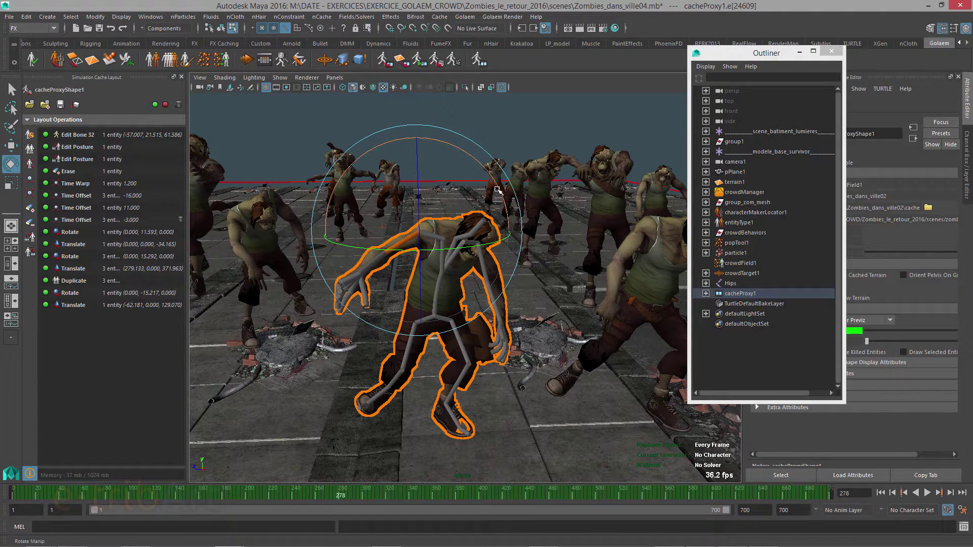
drag(495, 187, 506, 203)
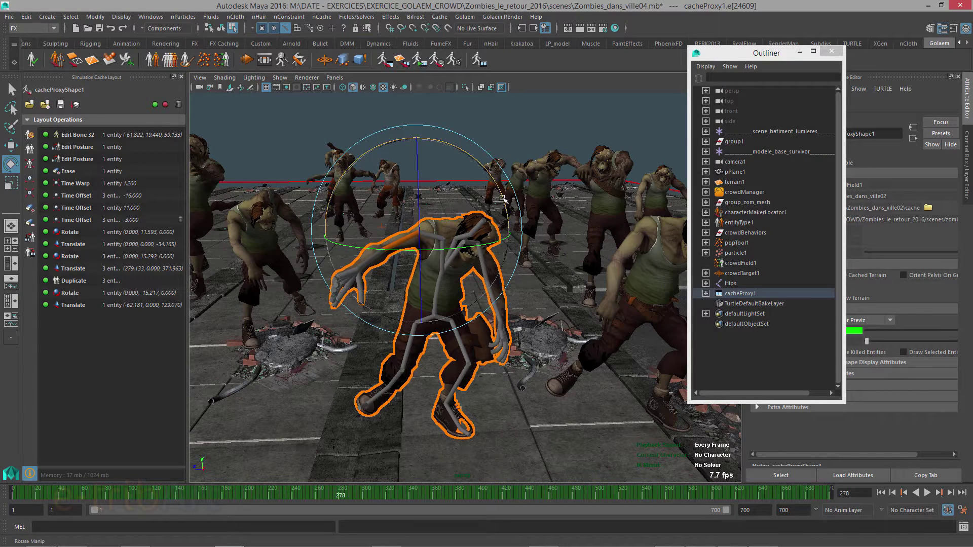
click(522, 143)
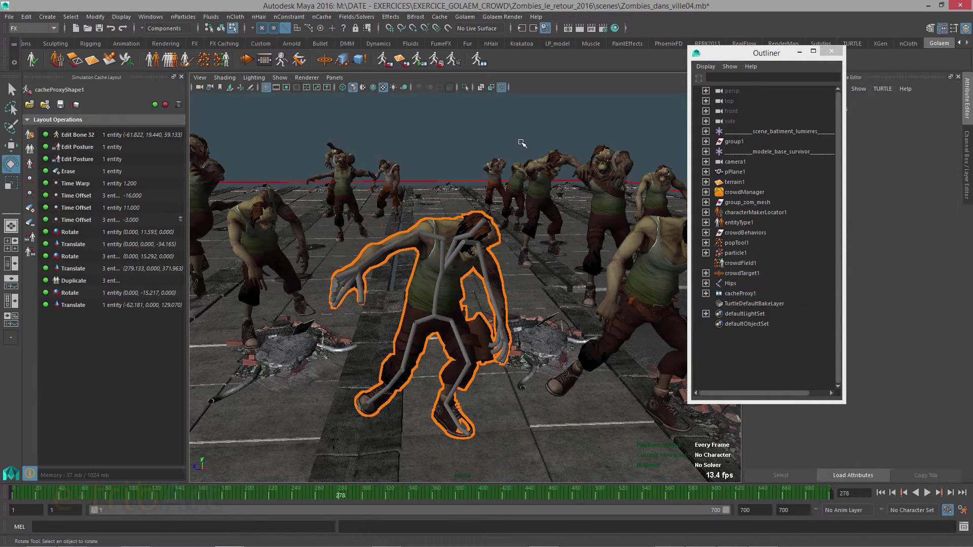
Rotate the same zombie's lower spine bone by about (-7, 2.2, 20.6) to straighten the torso
click(437, 288)
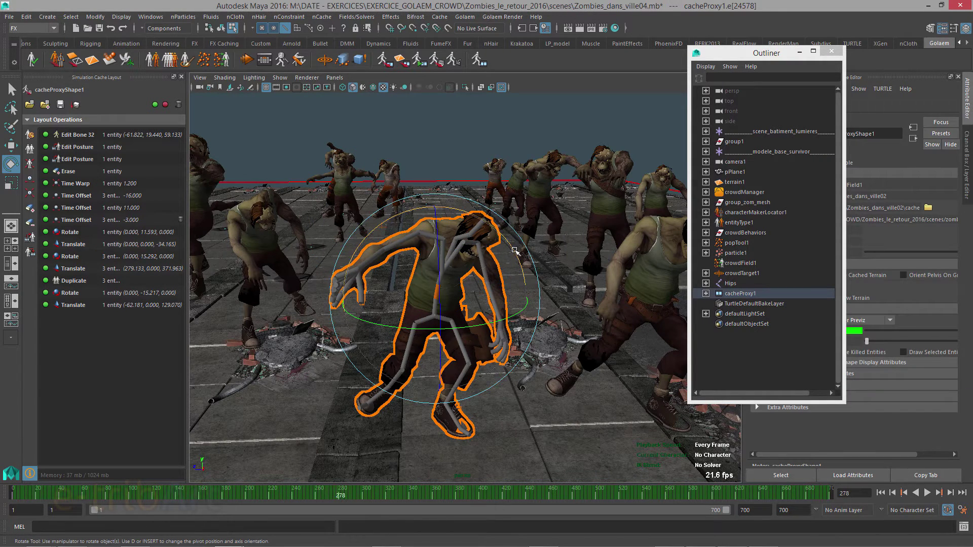
drag(515, 251, 492, 234)
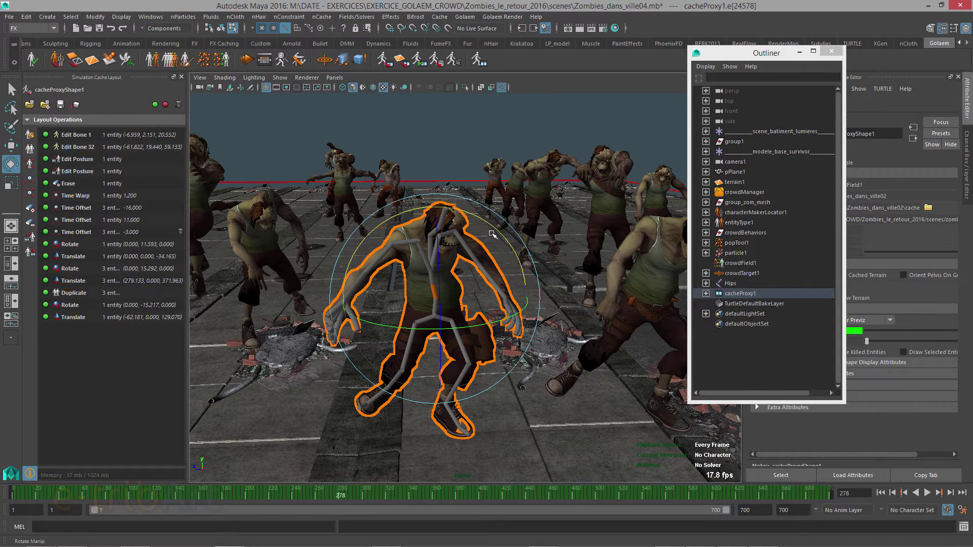
click(447, 155)
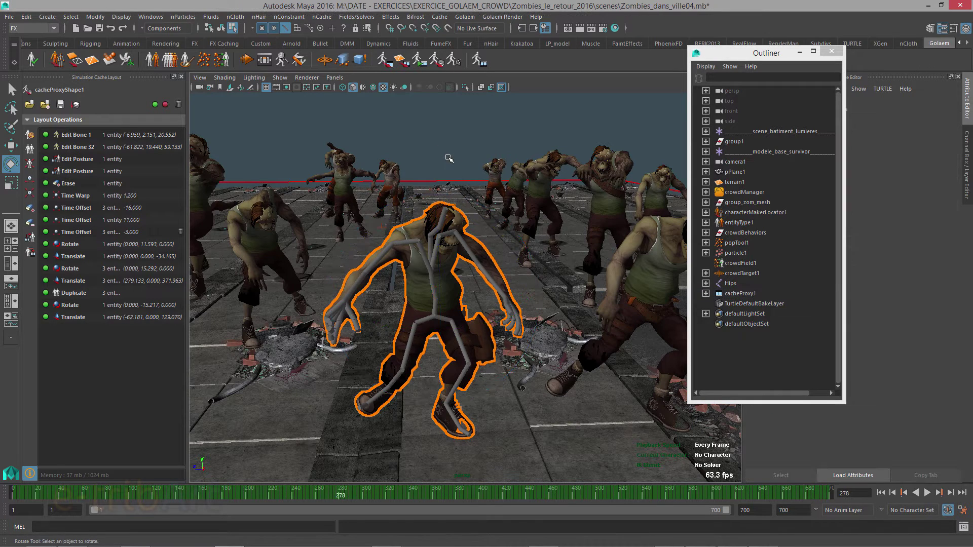
click(412, 340)
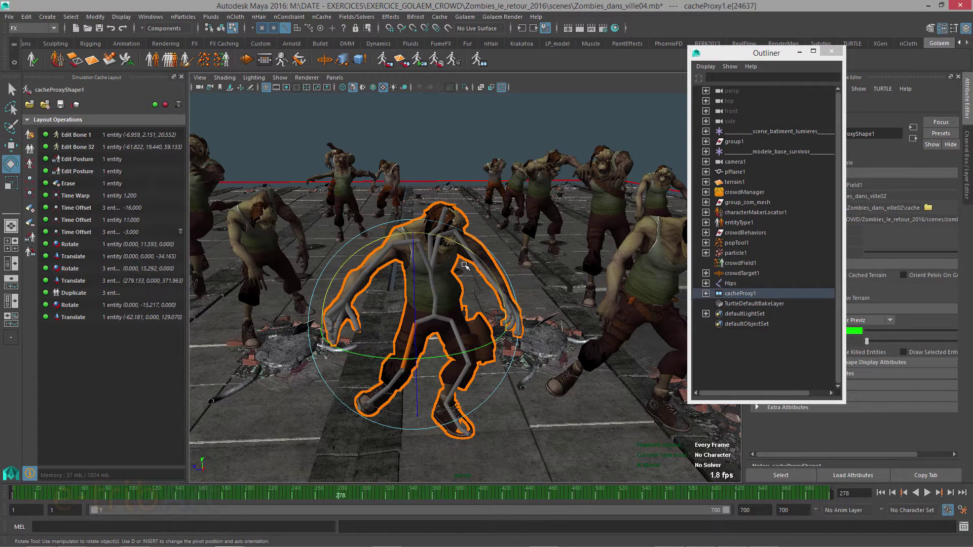
click(454, 160)
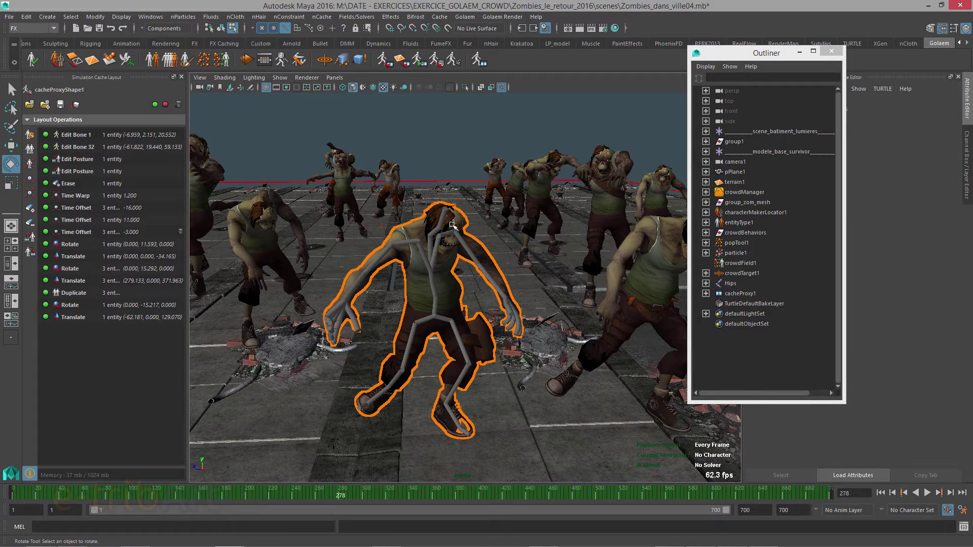
Rotate the zombie's right shoulder bone by about (-10.9, -1.3, 3.7)
click(410, 243)
drag(341, 186, 351, 167)
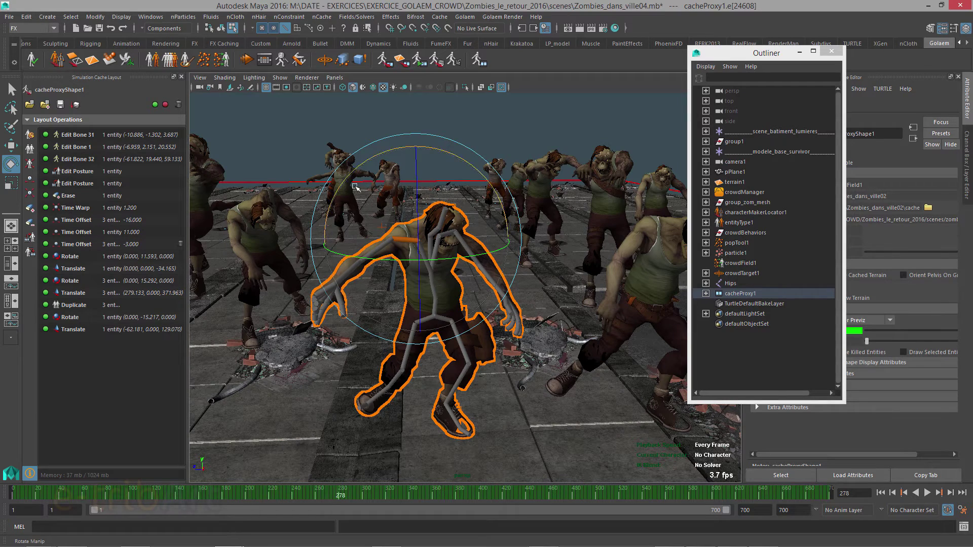
click(466, 127)
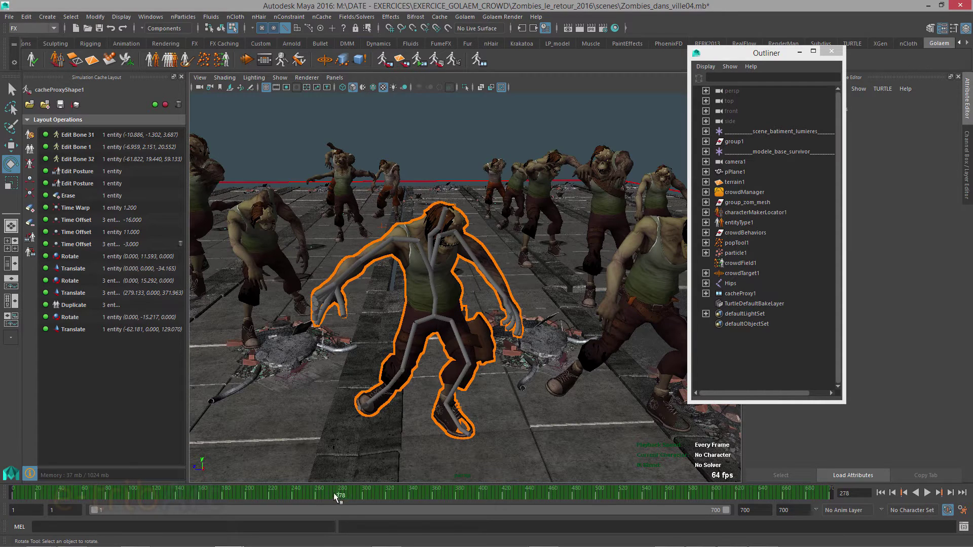
Play and scrub the animation to frame 273 and check the edited zombie's pose from several angles
key(alt+v)
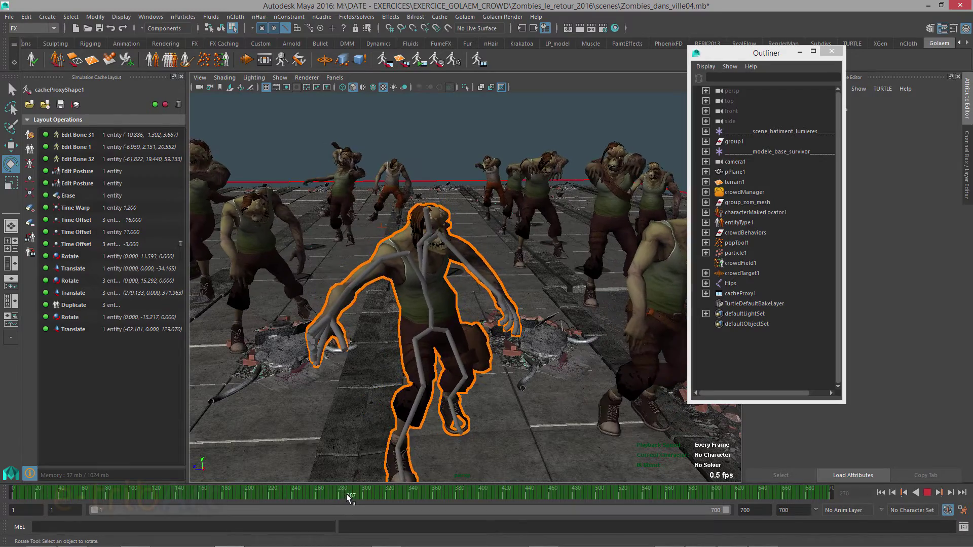
mouse_move(348, 498)
mouse_down()
mouse_move(312, 499)
mouse_move(340, 498)
mouse_move(333, 495)
mouse_up()
alt+middle_drag(492, 456, 449, 415)
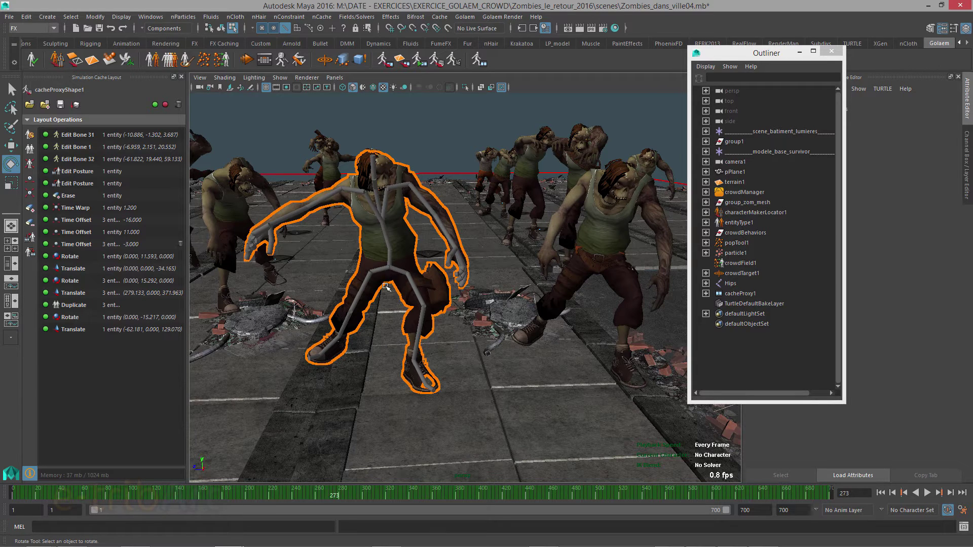
alt+drag(370, 335, 378, 344)
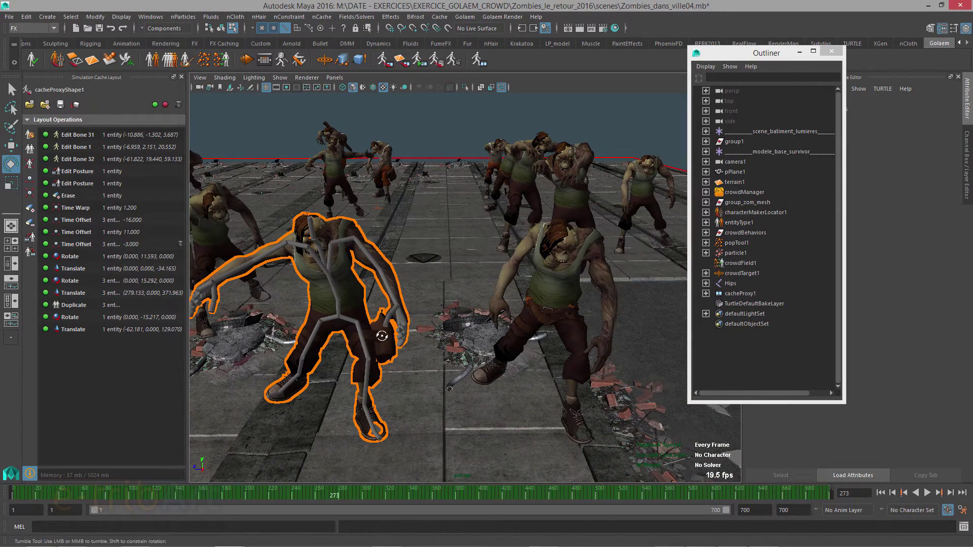
alt+drag(380, 341, 386, 337)
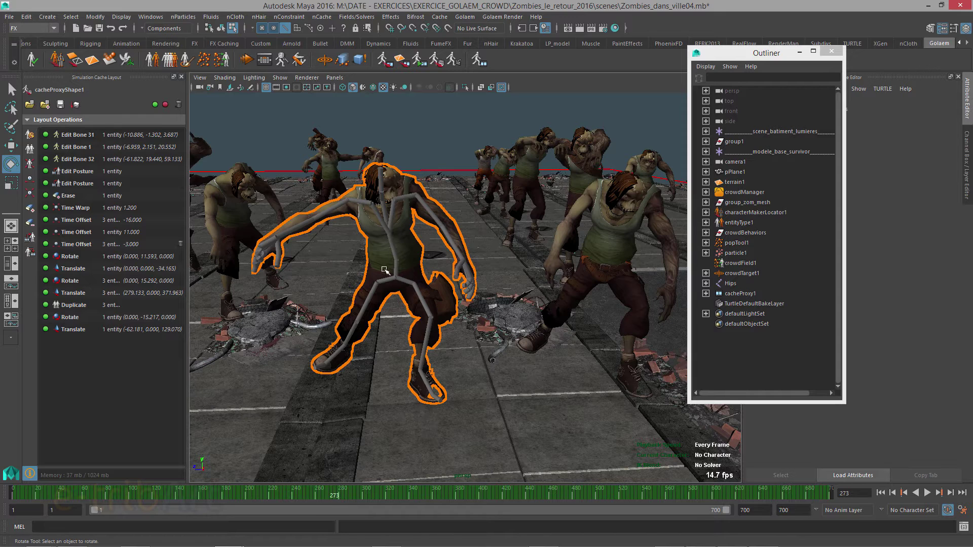
Rotate the zombie's left upper arm outward to about (-30, 35.2, -7.6), and scrub the timeline to check the pose
click(427, 208)
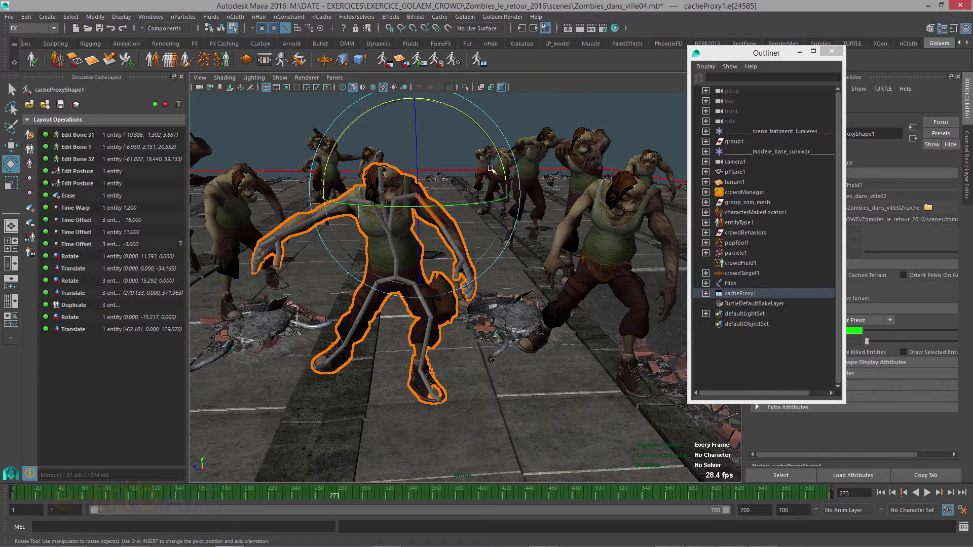
drag(470, 117, 482, 101)
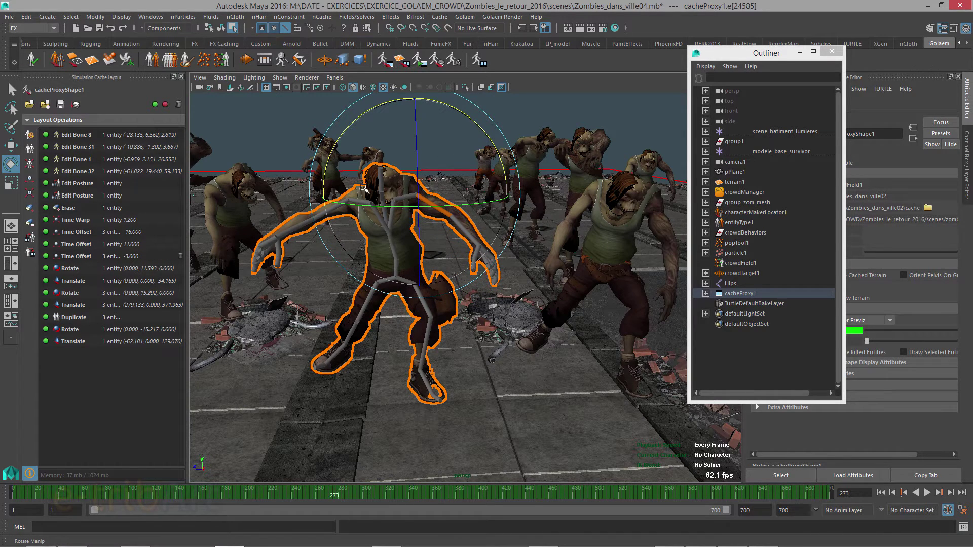
drag(364, 187, 384, 210)
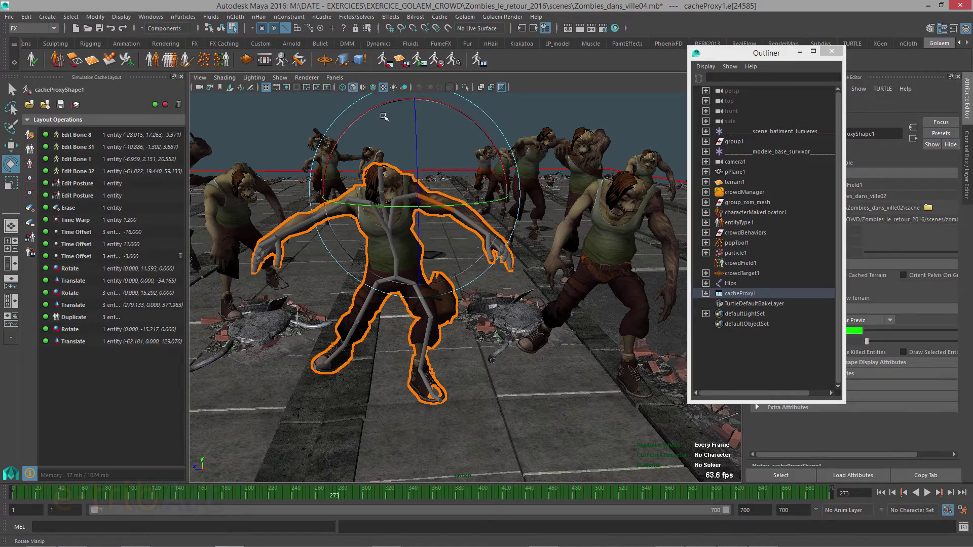
drag(421, 122, 420, 157)
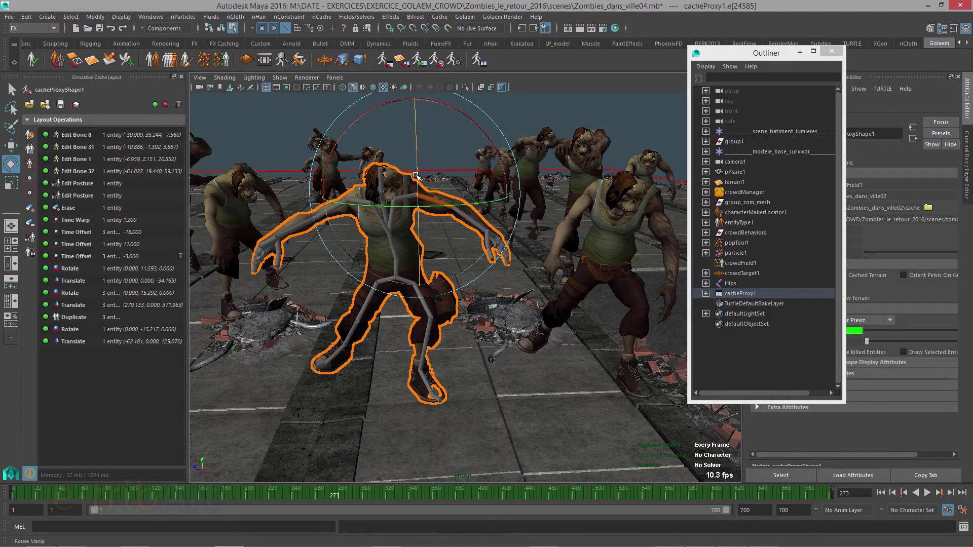
mouse_move(428, 223)
alt+mouse_down()
mouse_move(433, 235)
mouse_move(406, 235)
mouse_move(466, 237)
mouse_move(421, 237)
mouse_move(433, 238)
alt+mouse_up()
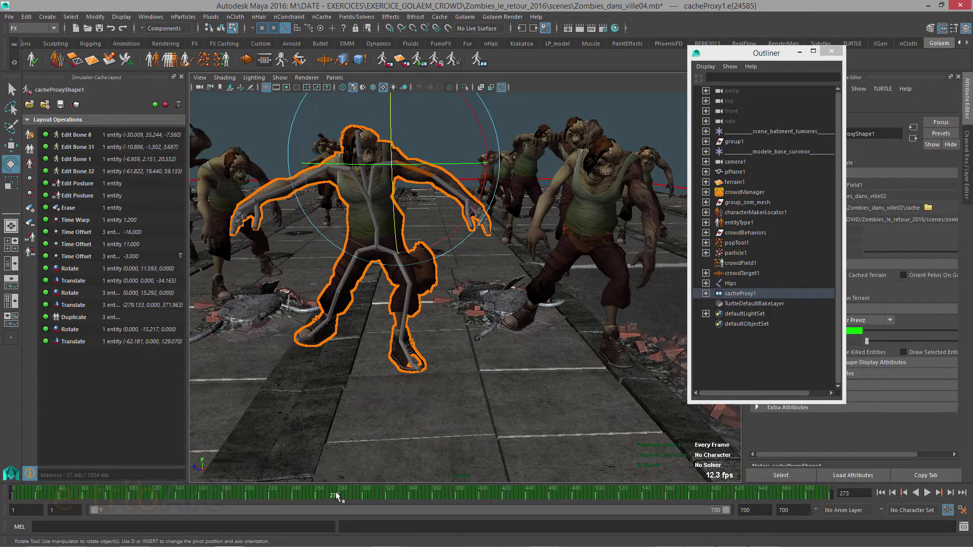
mouse_move(336, 495)
mouse_down()
mouse_move(167, 489)
mouse_move(117, 461)
mouse_move(327, 467)
mouse_up()
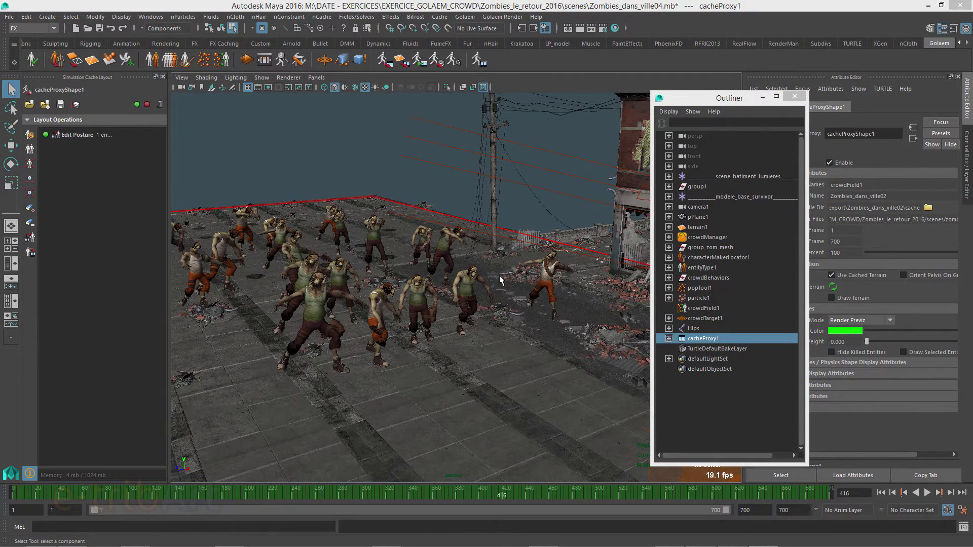
Select the orange-trousered zombie standing apart on the road and generate an editable joint skeleton for its posture
scroll(482, 276, up, 8)
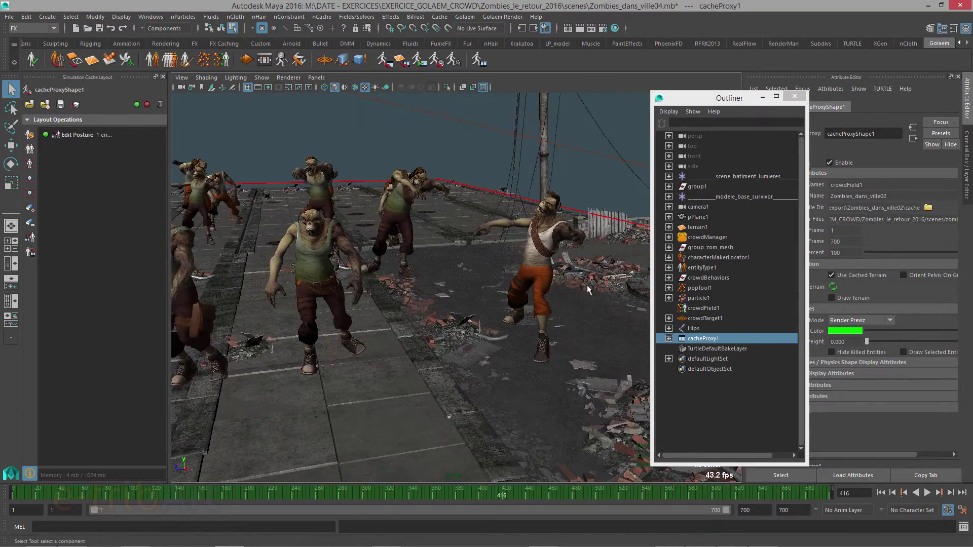
alt+drag(586, 285, 451, 307)
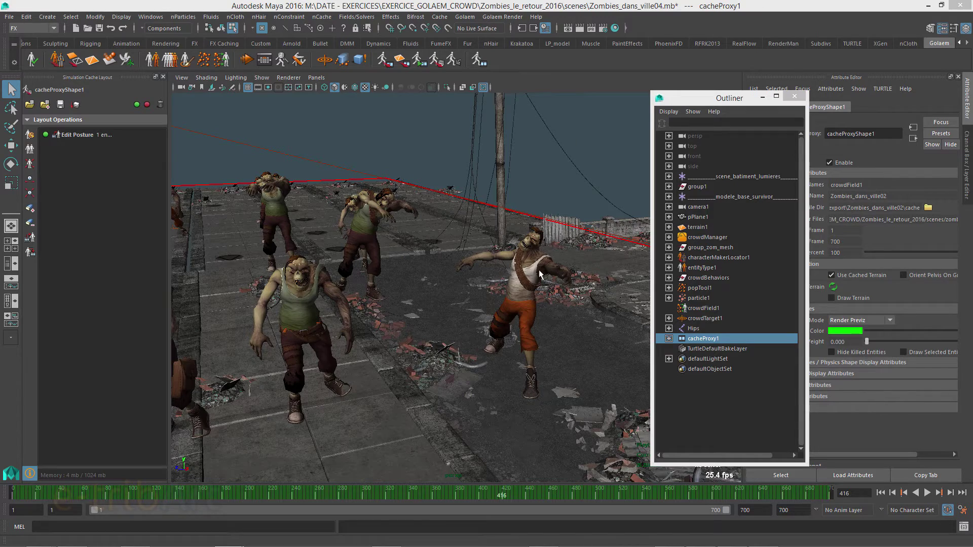
alt+middle_drag(539, 270, 515, 277)
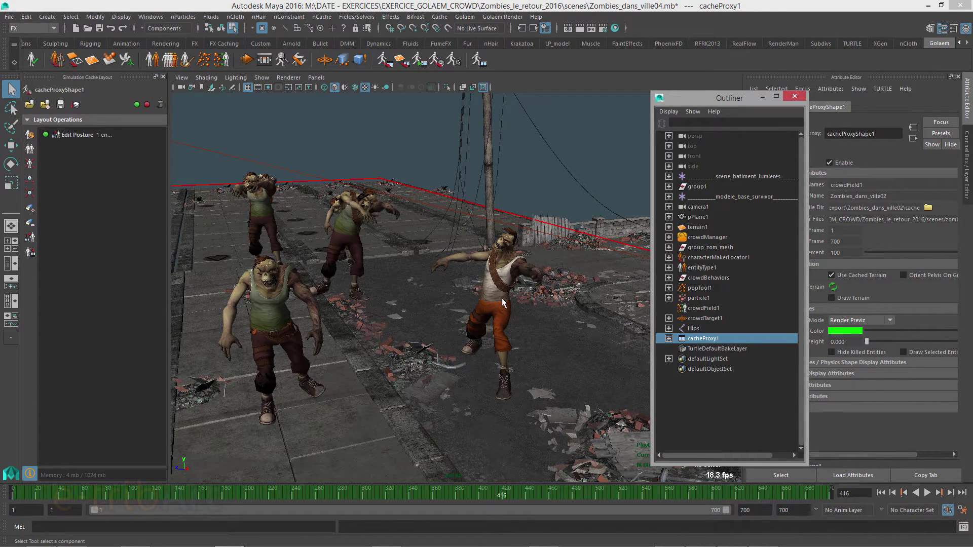
key(F8)
drag(466, 252, 527, 310)
key(F8)
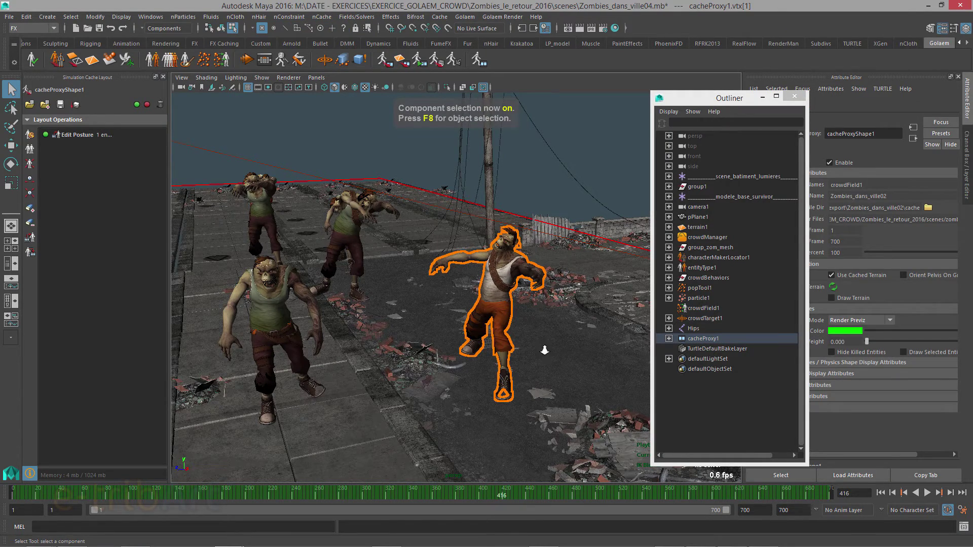
scroll(544, 349, up, 3)
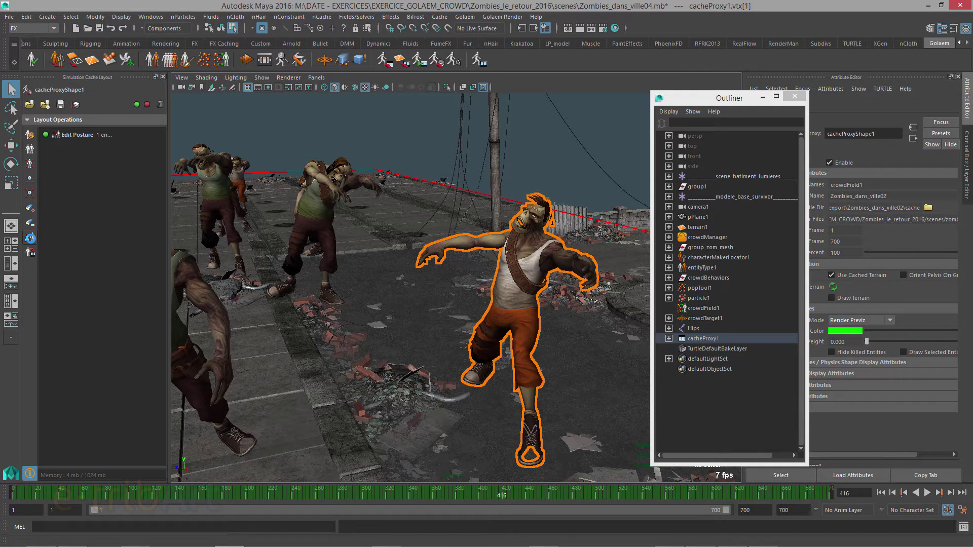
click(30, 239)
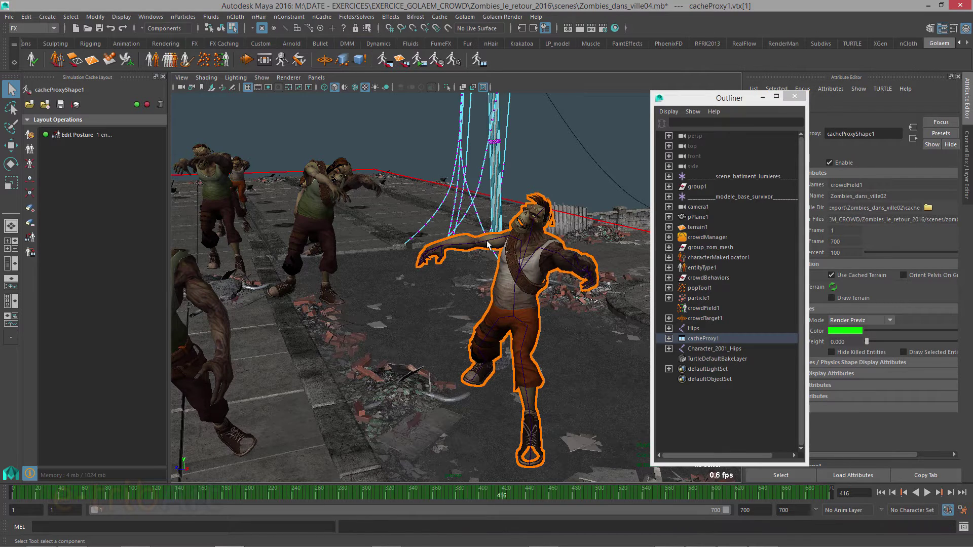
Switch to object selection, select the zombie's right upper arm joint and activate the Rotate tool
click(493, 243)
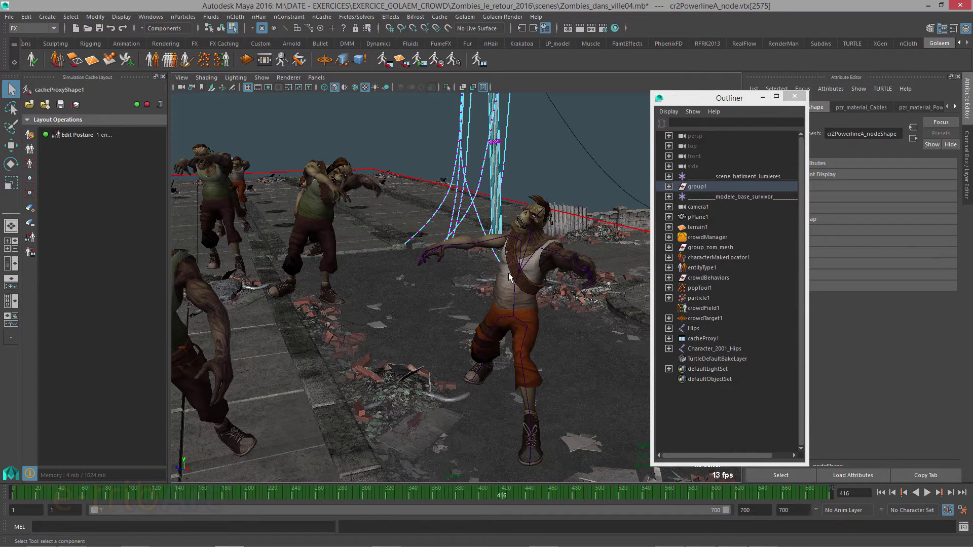
click(504, 243)
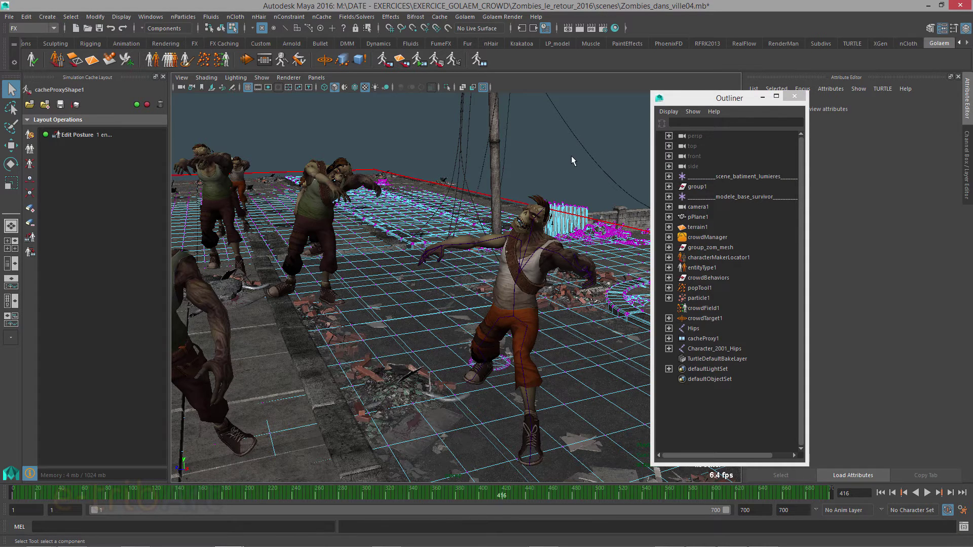
key(F8)
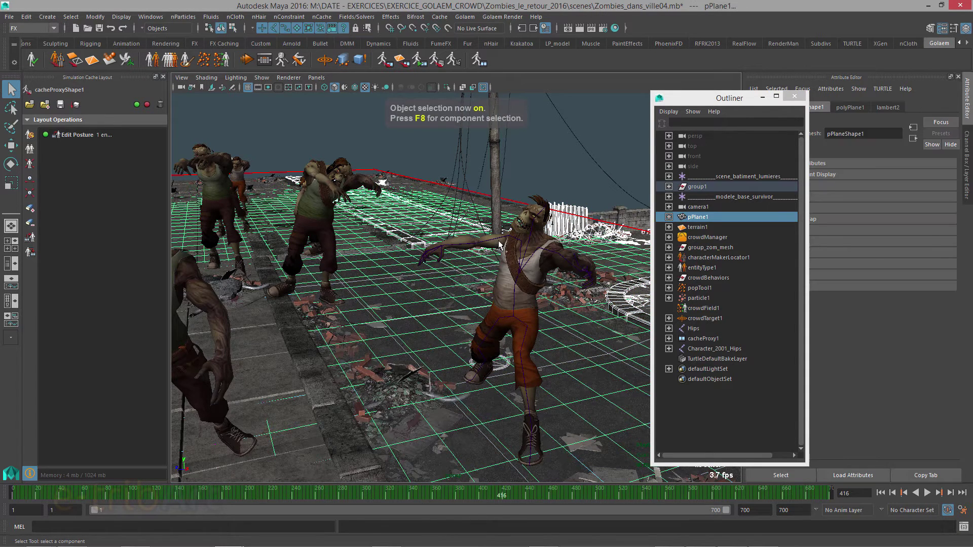
click(497, 243)
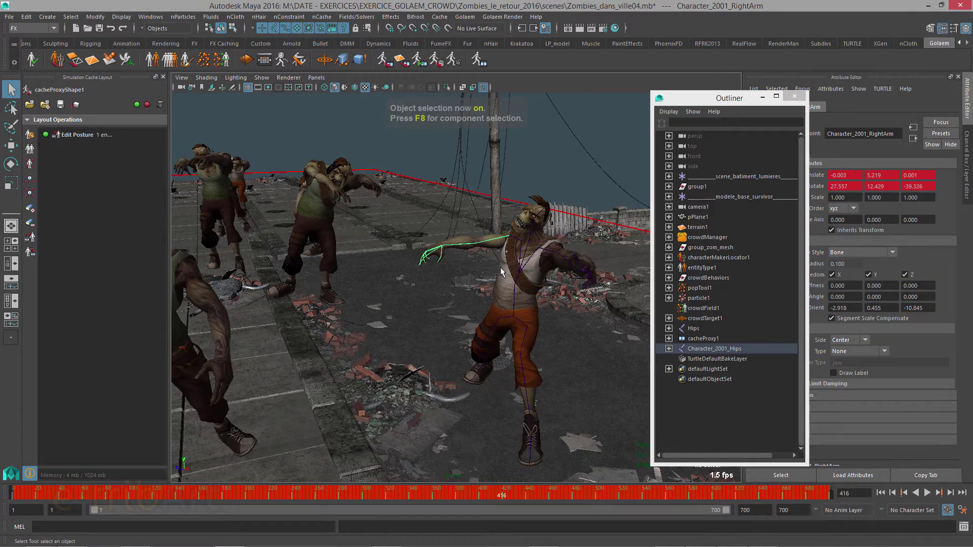
alt+drag(503, 277, 446, 286)
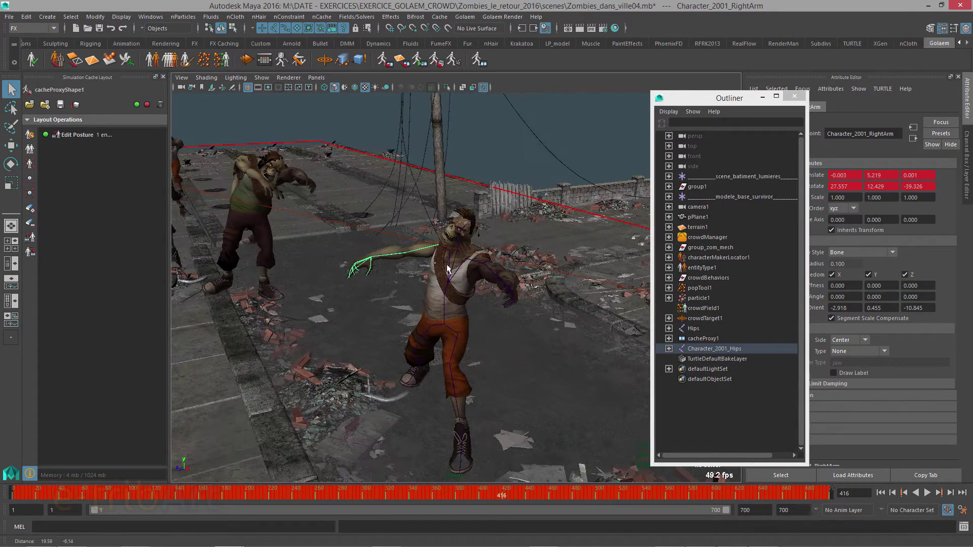
key(e)
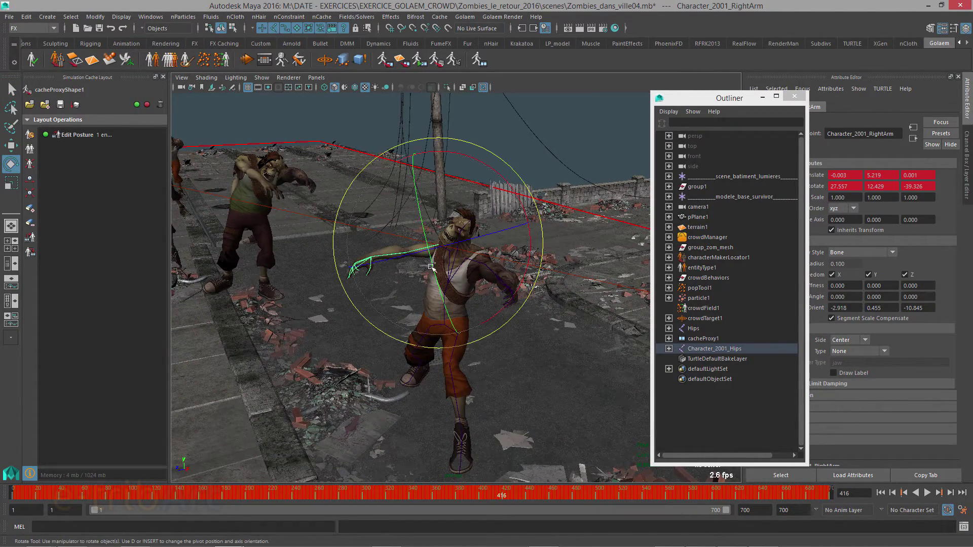
Rotate the right upper arm frame by frame from 416 to 419, keying it and reaching about (15.6, 29.4, -76) at frame 419
mouse_move(413, 264)
mouse_down()
mouse_move(411, 254)
mouse_move(394, 271)
mouse_move(406, 275)
mouse_up()
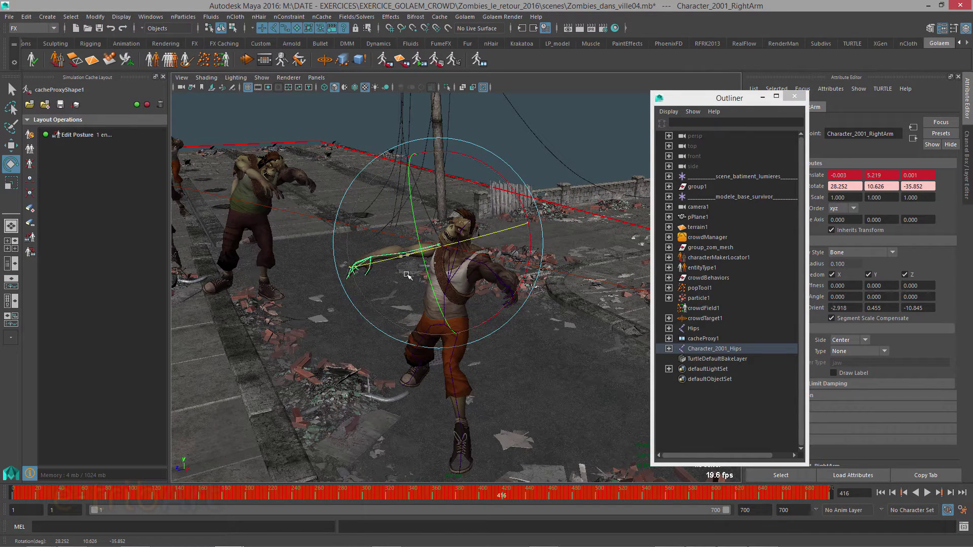
key(shift+e)
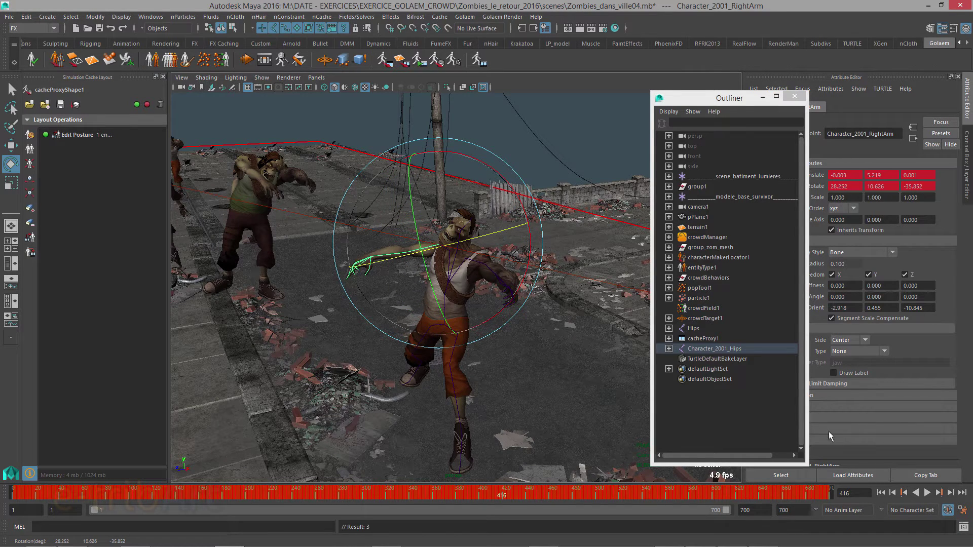
click(950, 493)
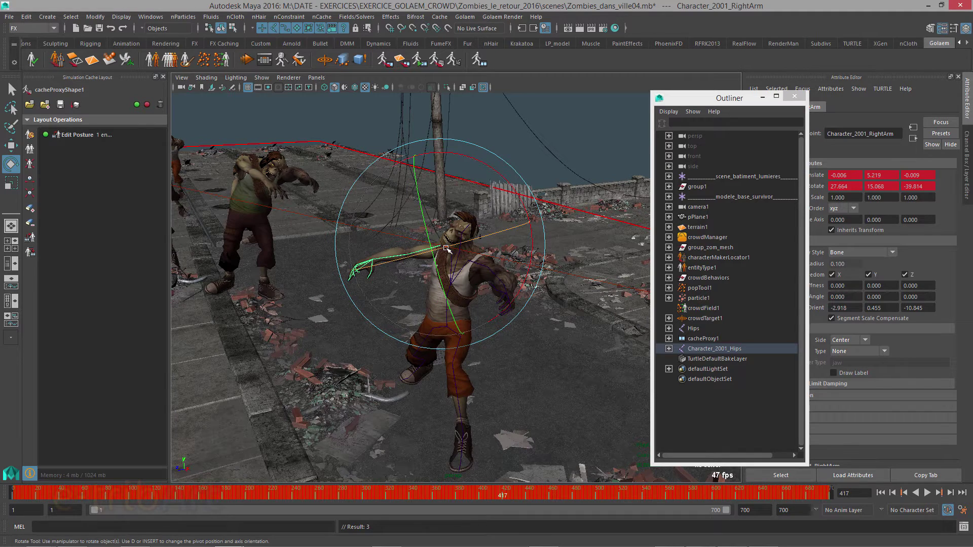
drag(446, 249, 433, 268)
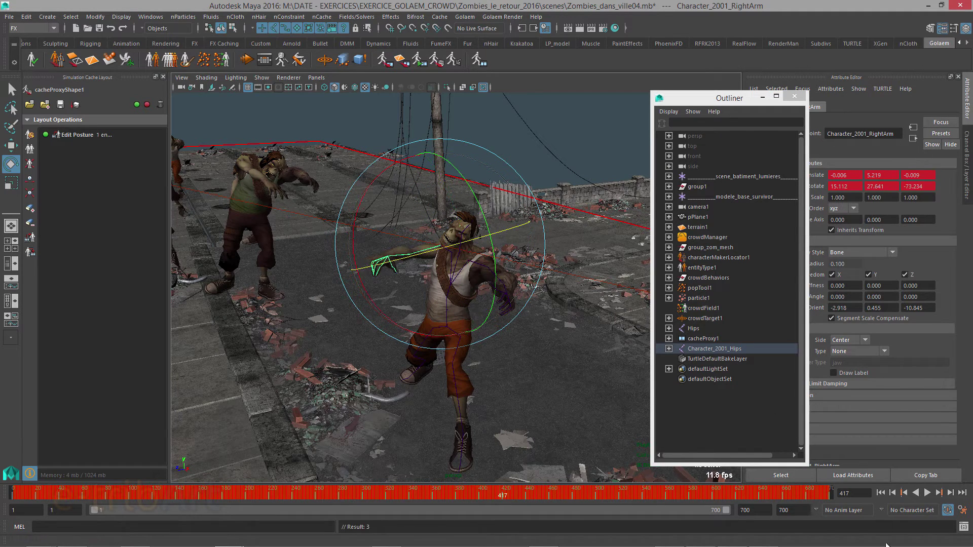
click(949, 493)
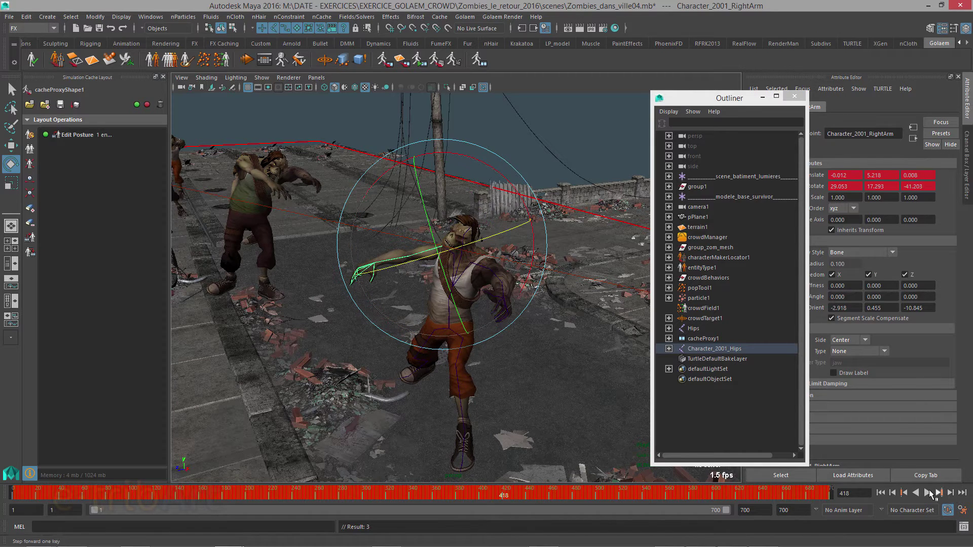
mouse_move(382, 267)
mouse_down()
mouse_move(367, 266)
mouse_move(385, 266)
mouse_up()
click(949, 492)
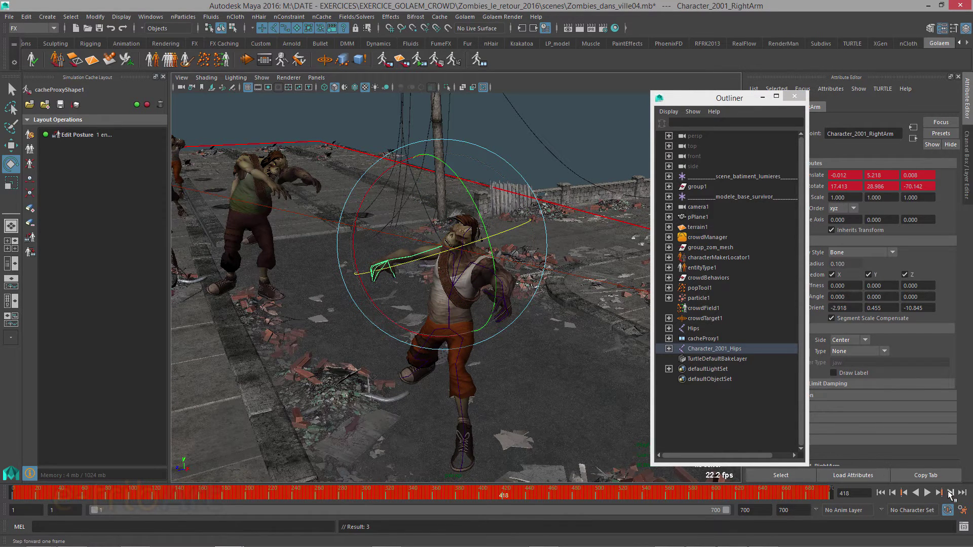
drag(436, 263, 479, 270)
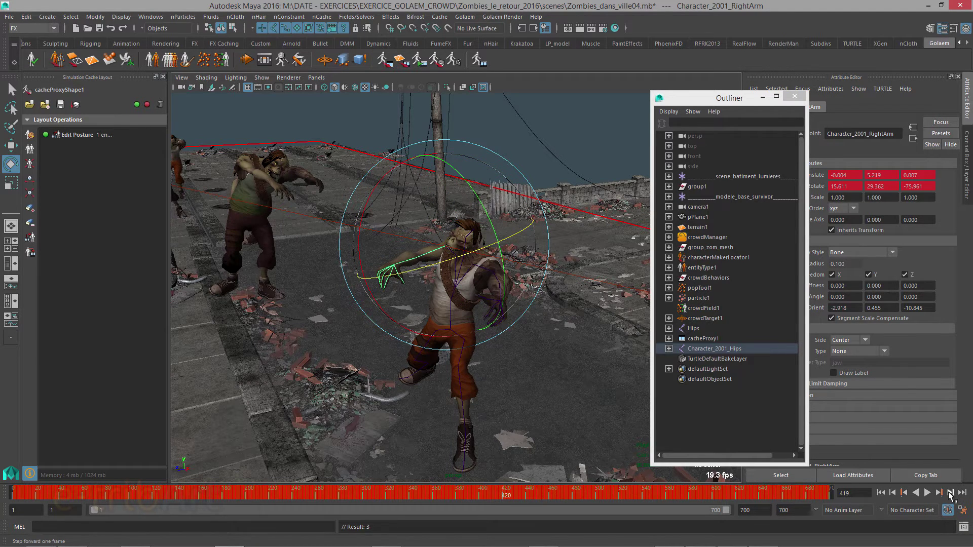
Step through frames 419 to 421 and check the right arm's motion from a higher angle
click(950, 492)
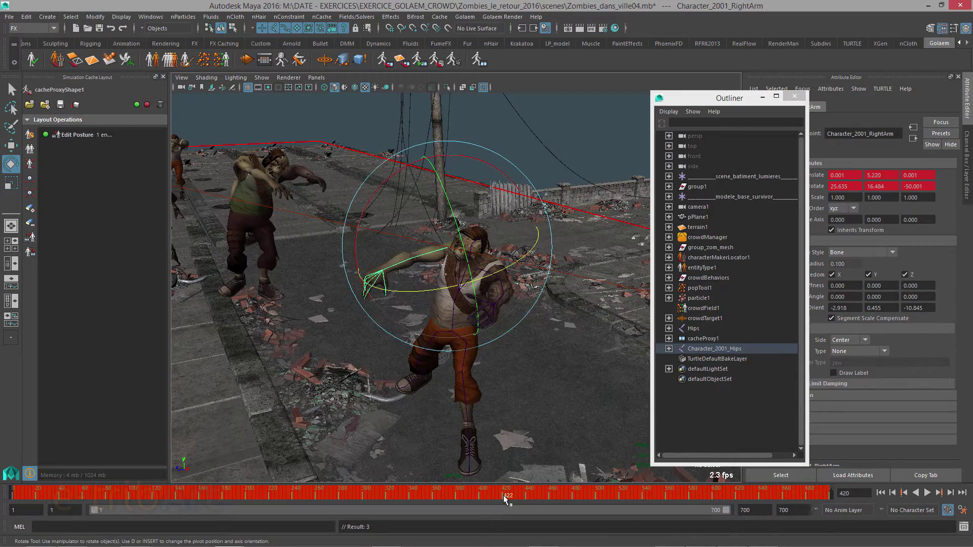
drag(505, 497, 501, 496)
alt+drag(411, 367, 414, 373)
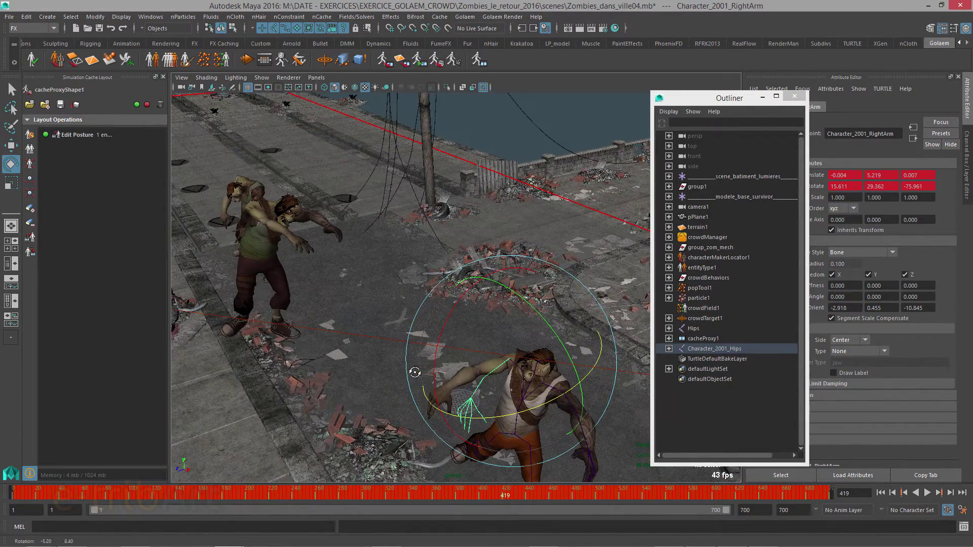
alt+drag(481, 438, 454, 398)
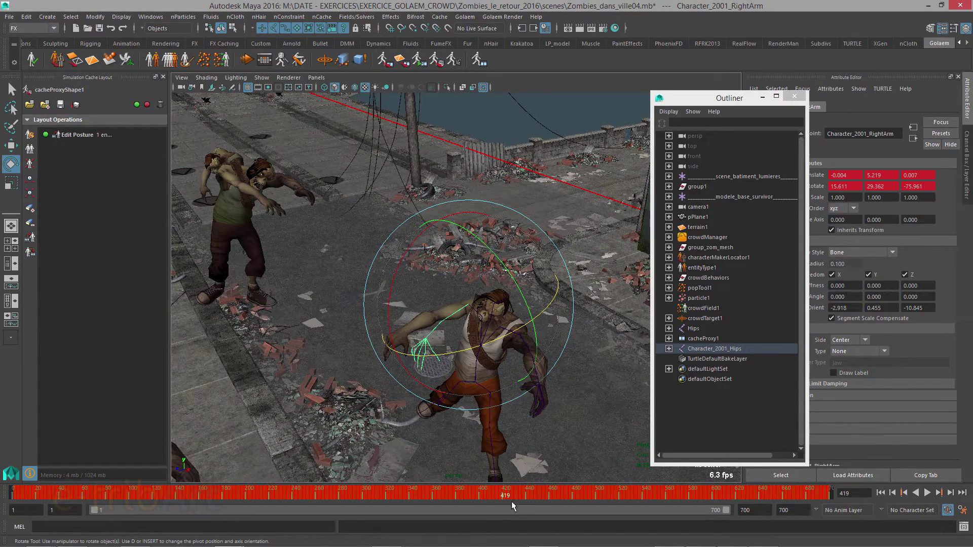
click(950, 493)
click(950, 493)
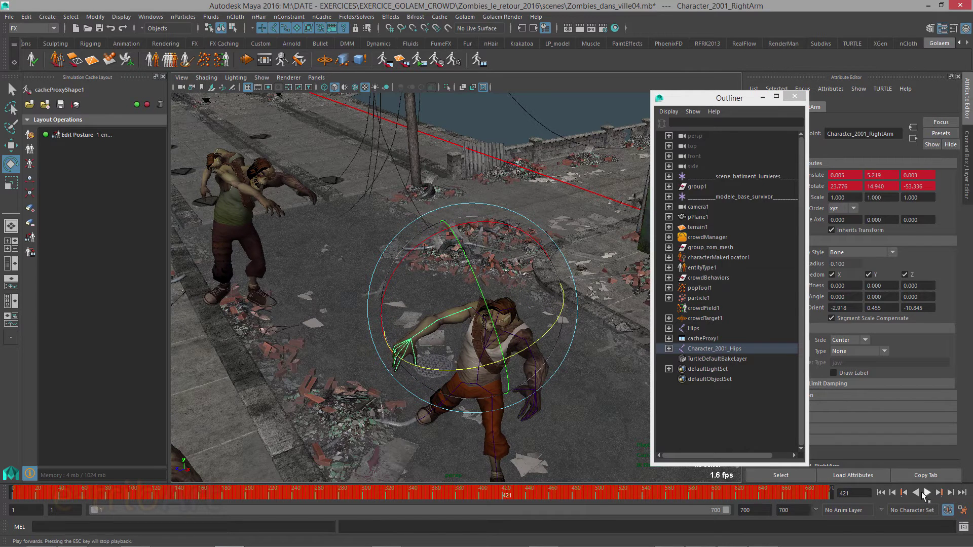
Rotate and key the right upper arm backwards from about (22.8, 20.1, -56.3) at frame 416 to about (30.7, 11.8, -43.9) at frame 414
click(891, 493)
click(891, 493)
click(891, 493)
click(891, 493)
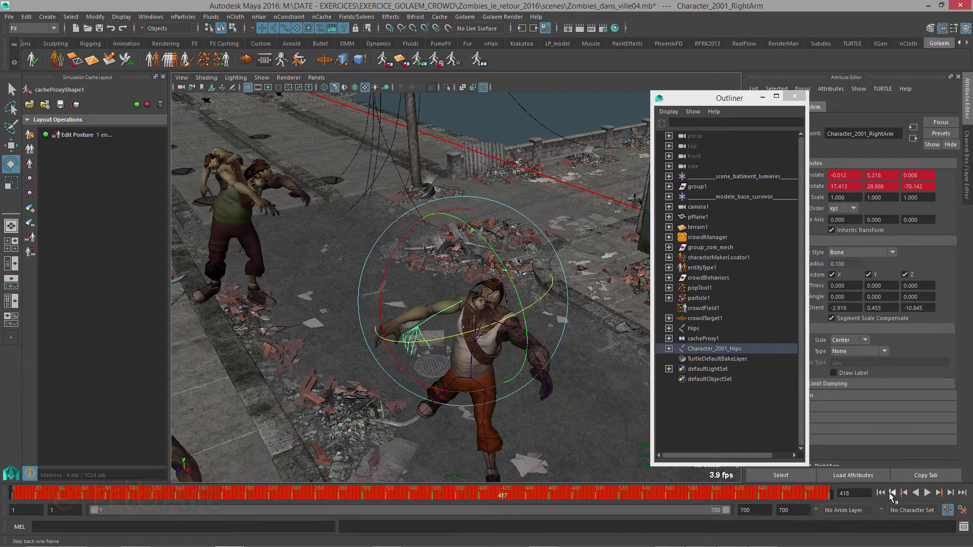
click(891, 493)
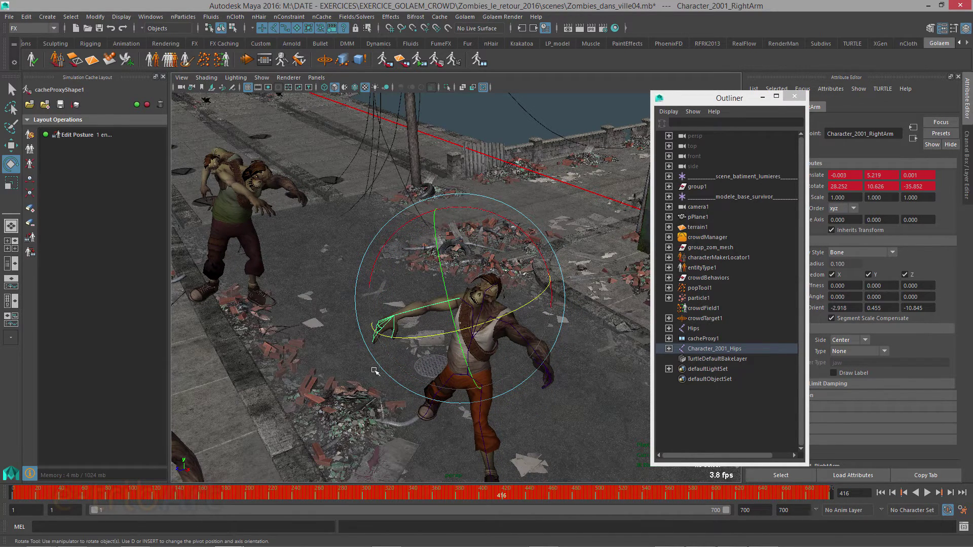
drag(402, 339, 440, 348)
click(891, 493)
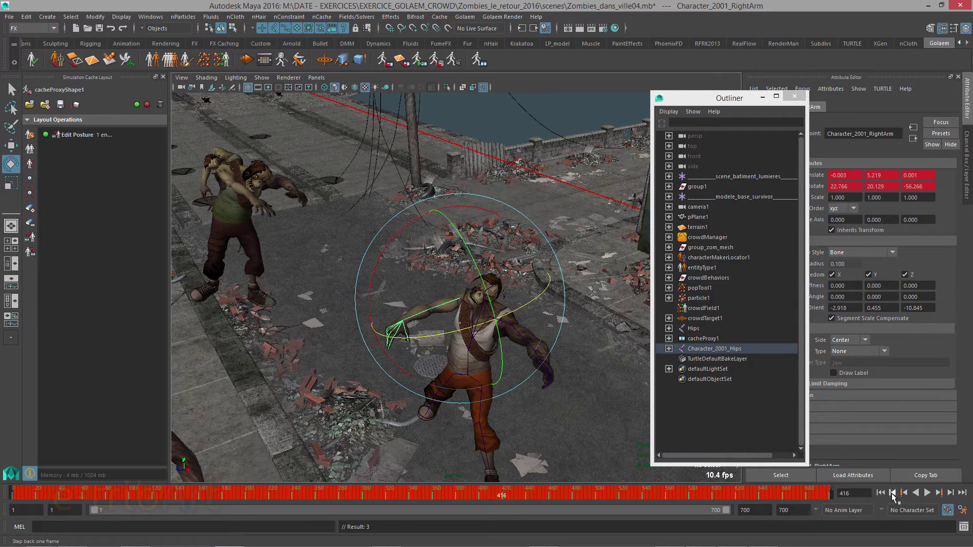
mouse_move(421, 333)
mouse_down()
mouse_move(445, 338)
mouse_move(413, 335)
mouse_move(422, 332)
mouse_up()
click(892, 493)
key(shift+e)
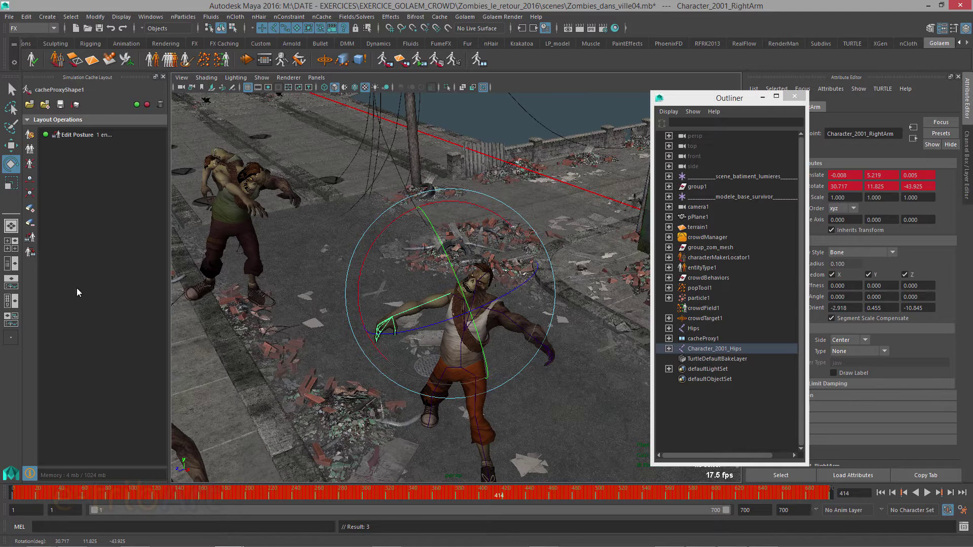
Apply the posture edit to the orange-trousered zombie and scrub between frames 412 and 416 to check its arm motion
click(30, 253)
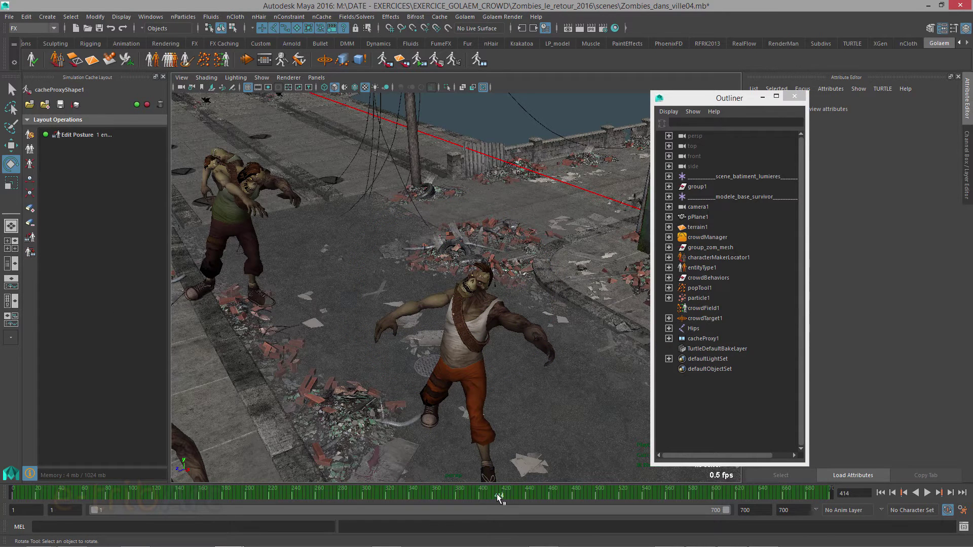
key(alt+v)
drag(501, 496, 497, 501)
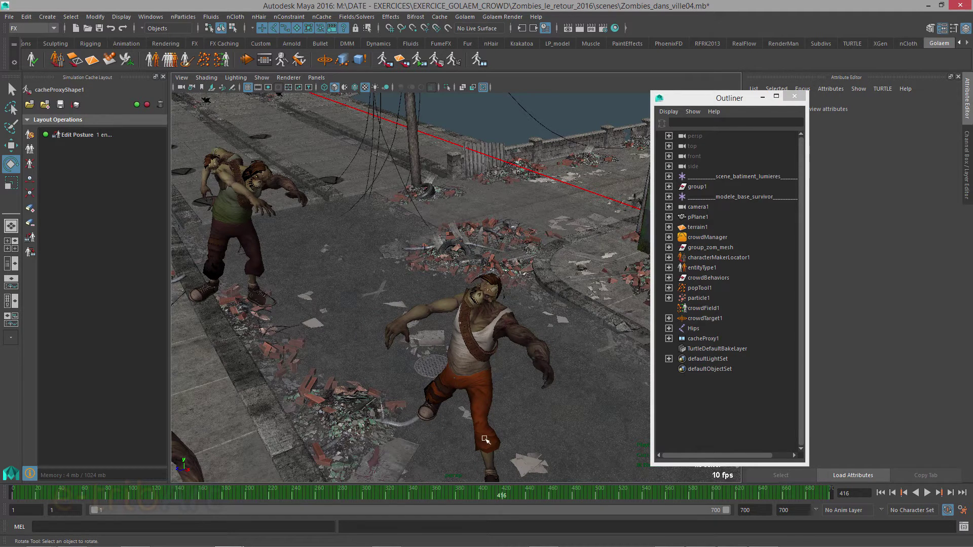
click(503, 500)
mouse_move(502, 498)
mouse_down()
mouse_move(516, 498)
mouse_move(491, 500)
mouse_up()
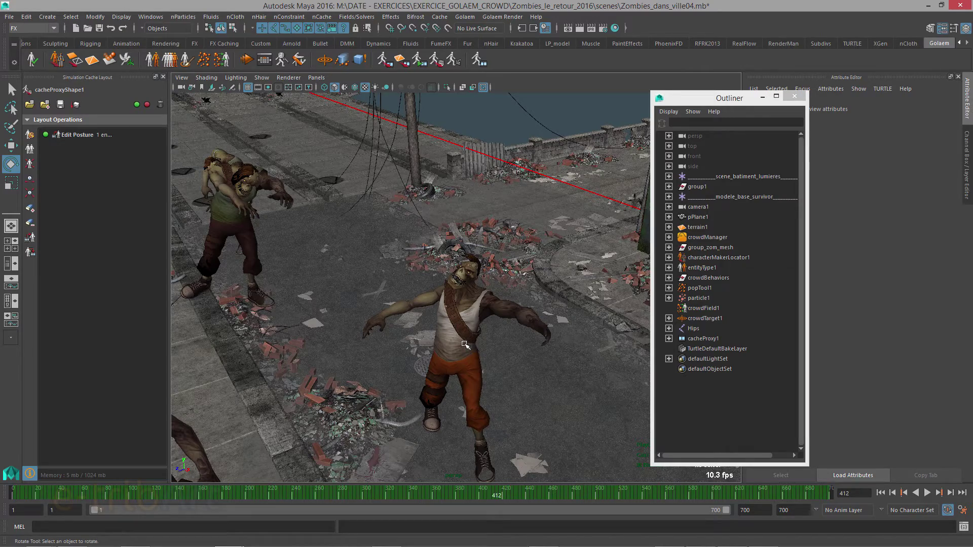
Examine the whole zombie crowd at frame 412 from several distances and angles
scroll(465, 345, down, 5)
alt+middle_drag(461, 347, 578, 350)
scroll(473, 341, up, 4)
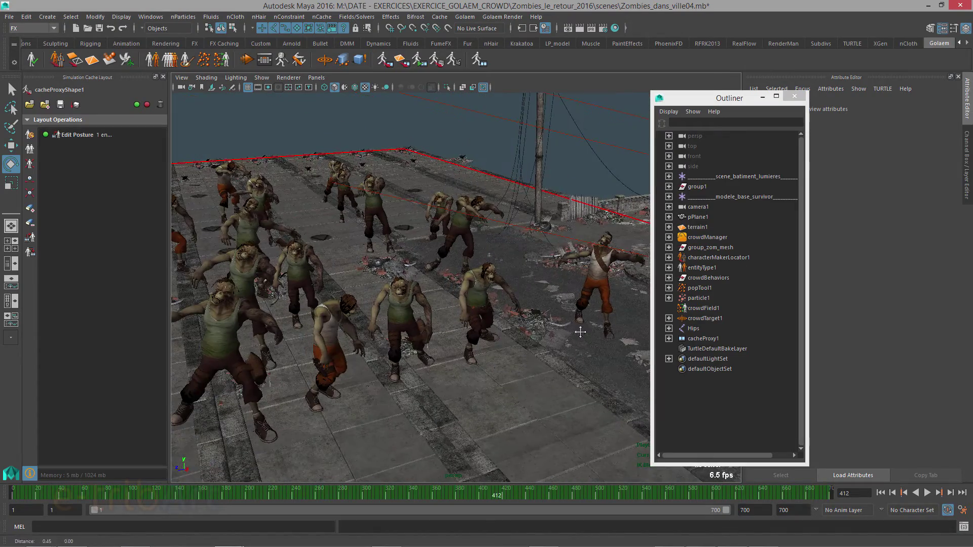
scroll(499, 334, down, 5)
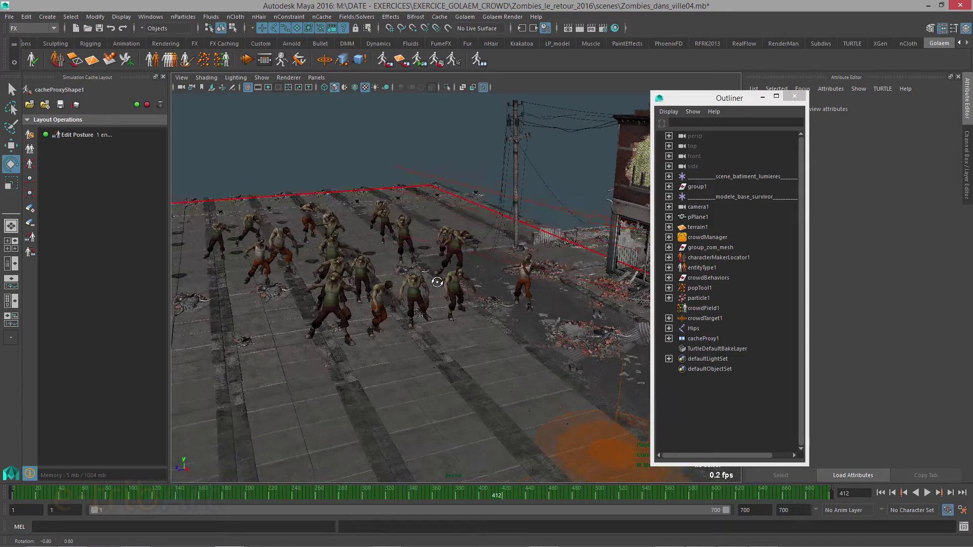
scroll(436, 278, up, 5)
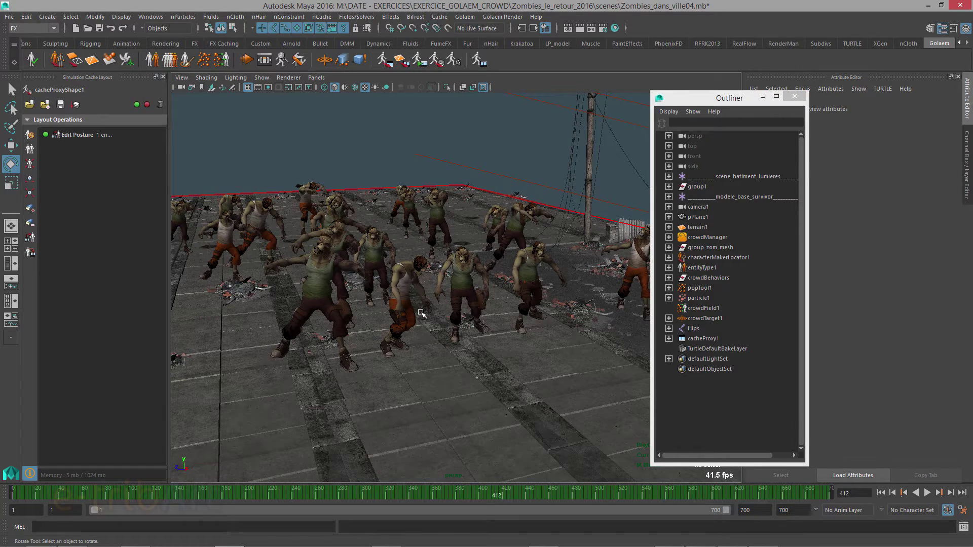
scroll(419, 309, down, 6)
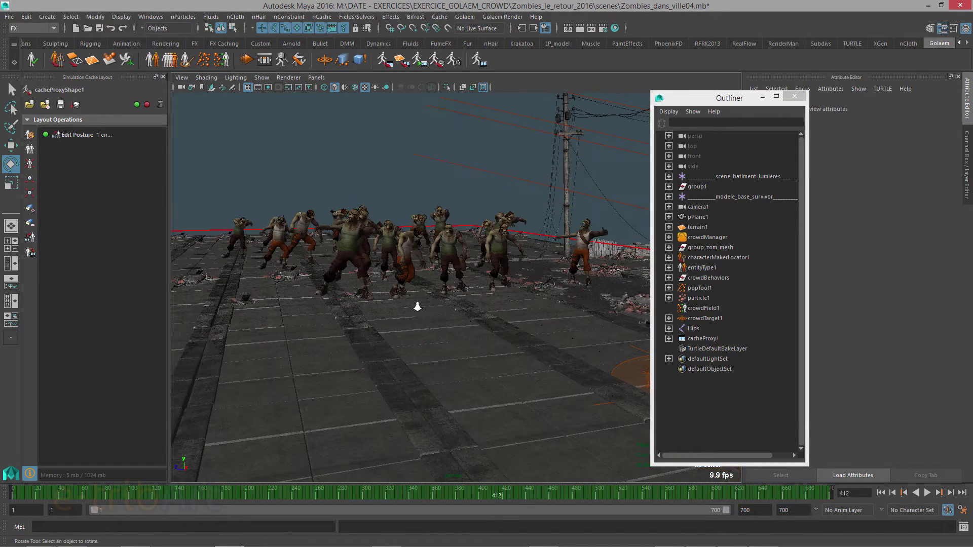
scroll(417, 307, up, 3)
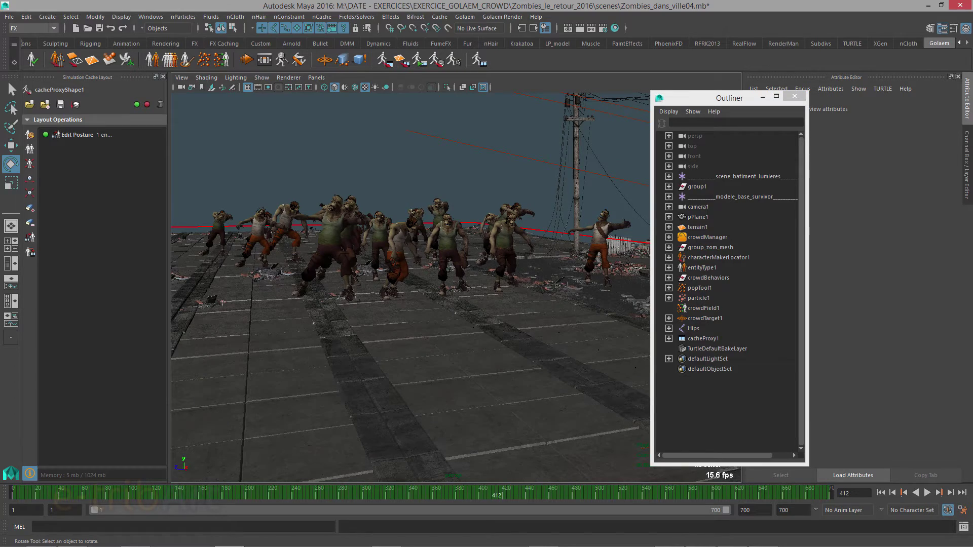
Switch to component selection, select the green-shirted zombie in front with lowered arms, and open its mesh assets for editing
key(F8)
alt+drag(417, 306, 420, 344)
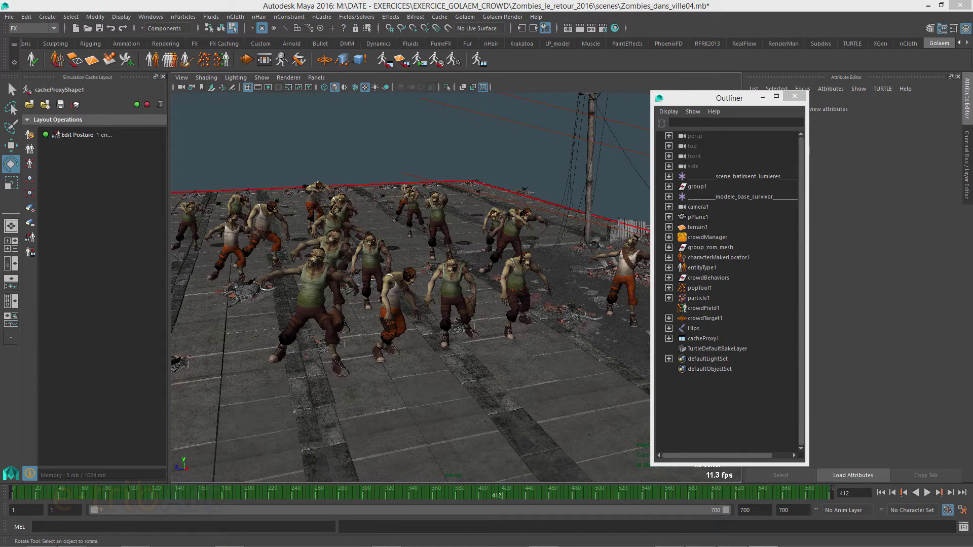
scroll(462, 328, up, 2)
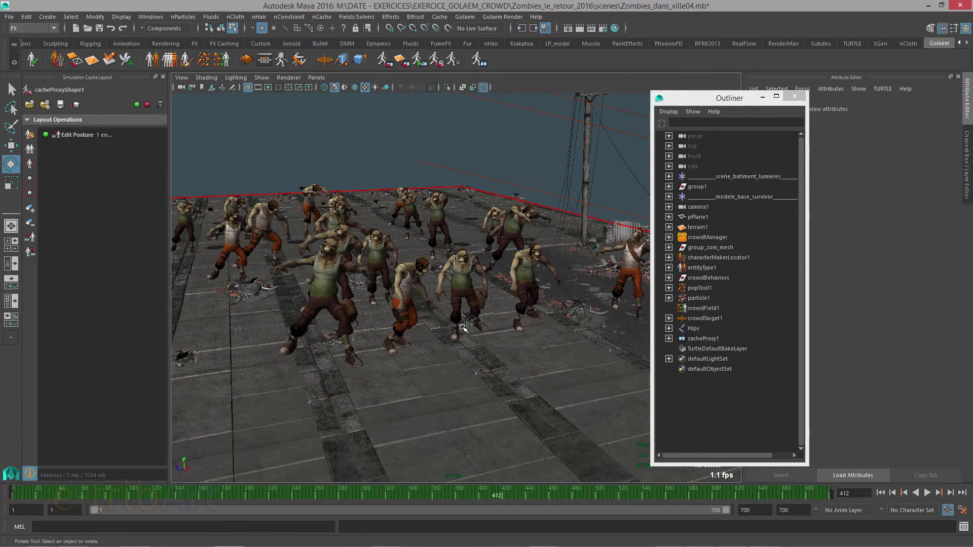
scroll(462, 328, up, 2)
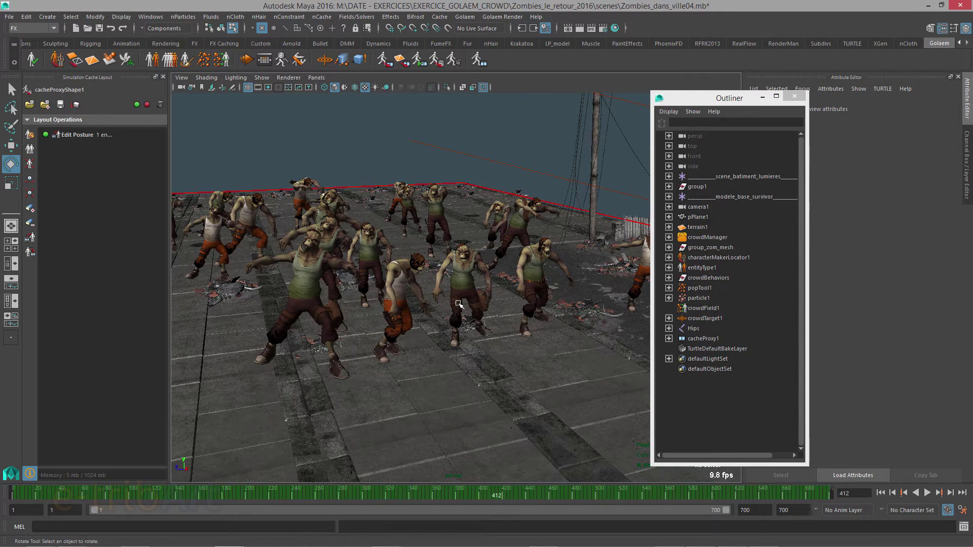
drag(437, 249, 462, 273)
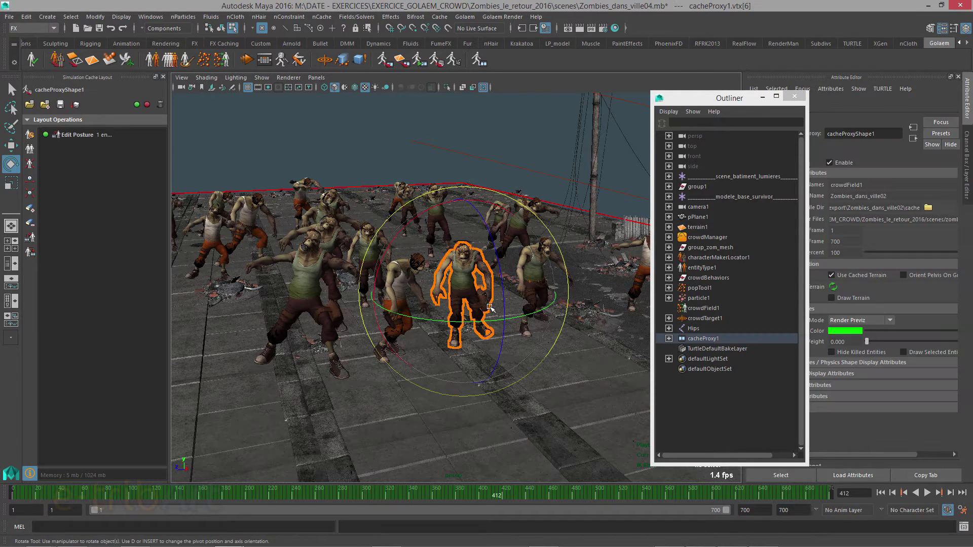
scroll(595, 326, up, 3)
scroll(594, 326, up, 3)
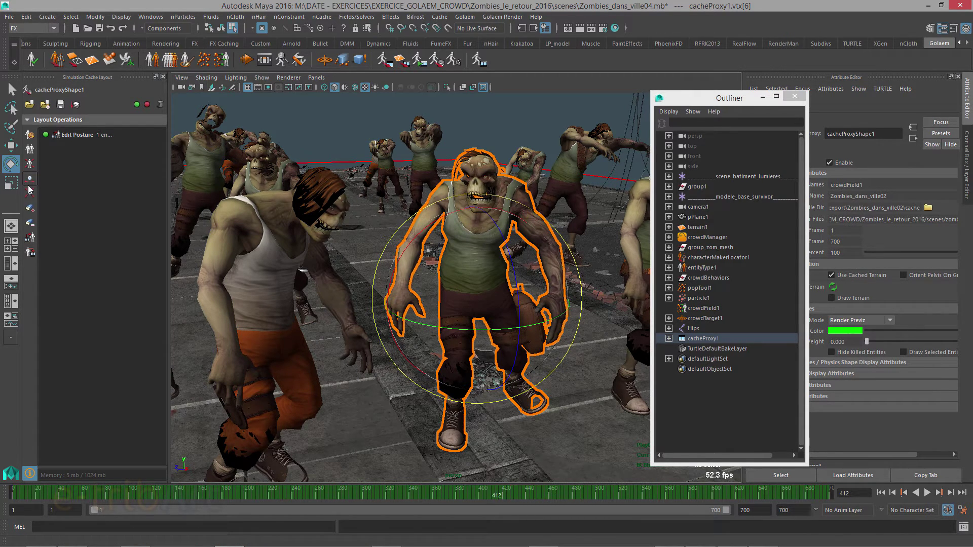
click(29, 136)
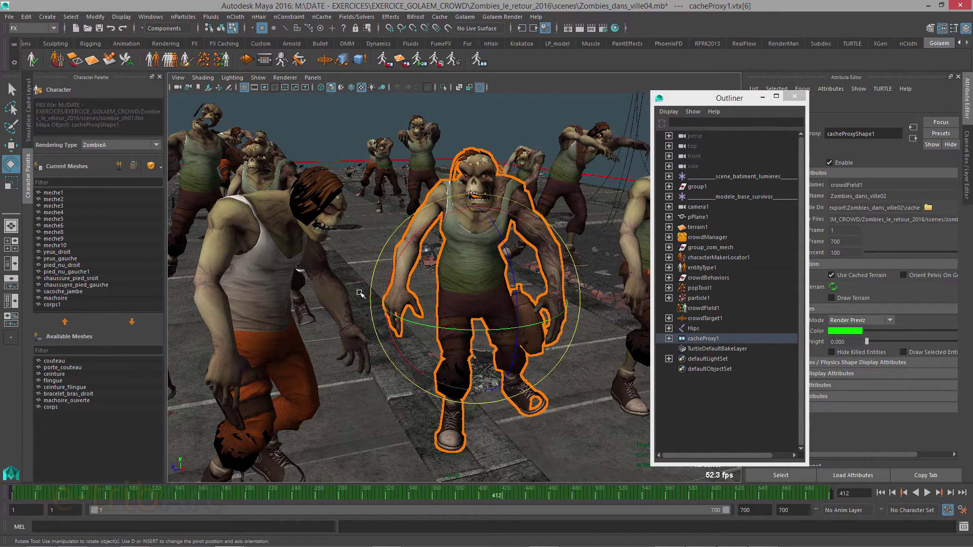
Replace the selected zombie's corps1 body mesh with the corps mesh
click(56, 304)
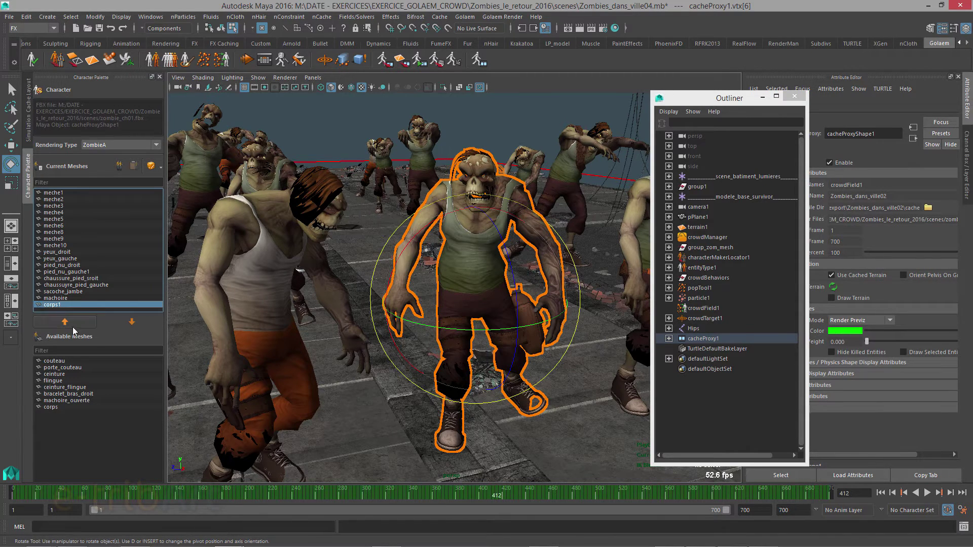
click(131, 322)
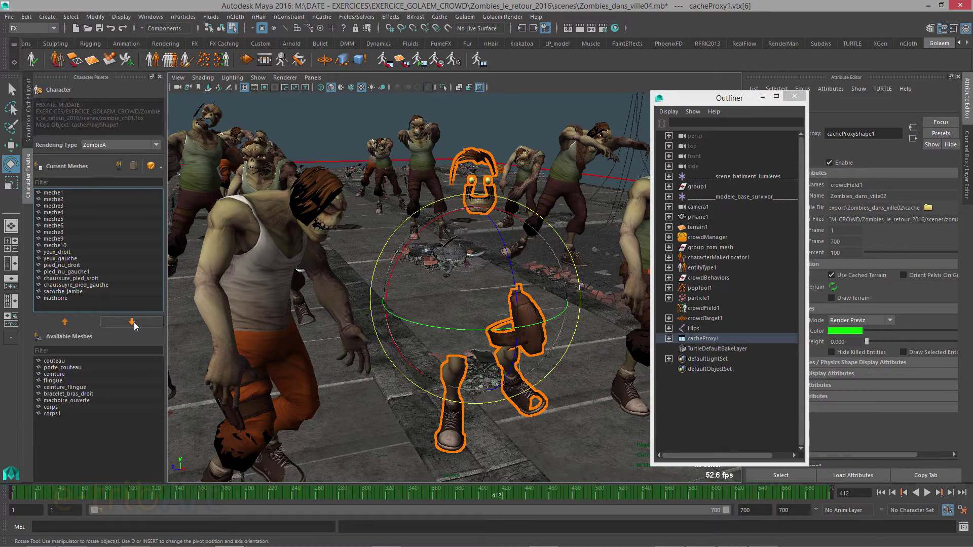
click(52, 408)
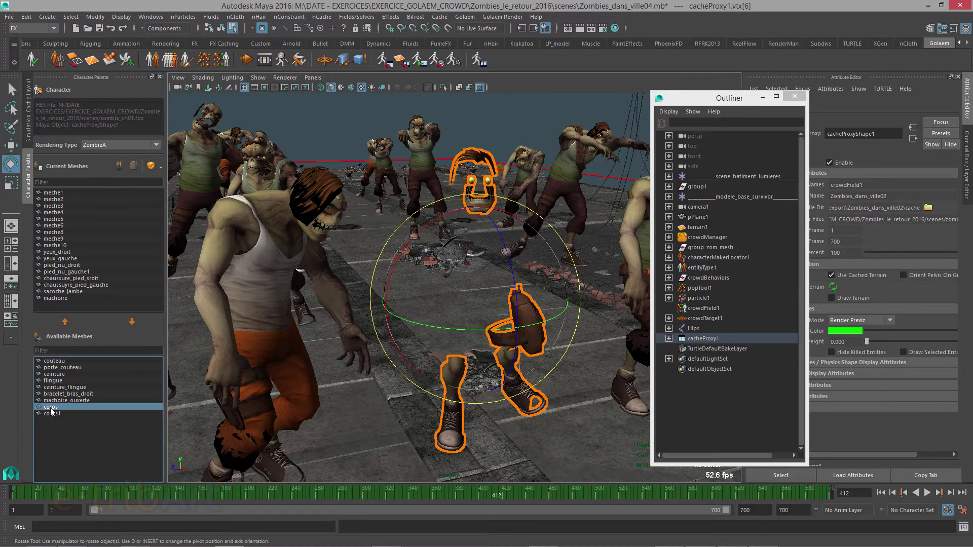
click(65, 322)
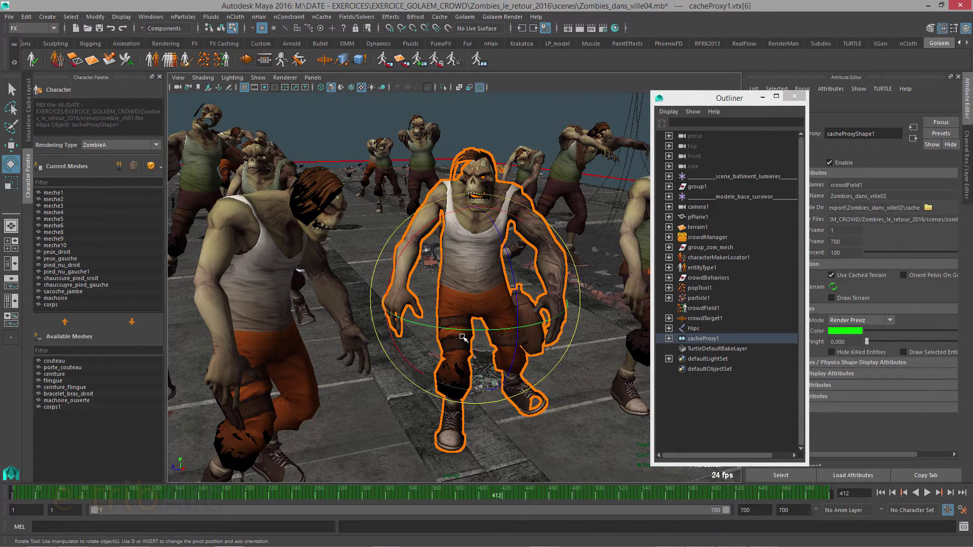
Add the ceinture_flingue and flingue meshes to the selected zombie
click(60, 388)
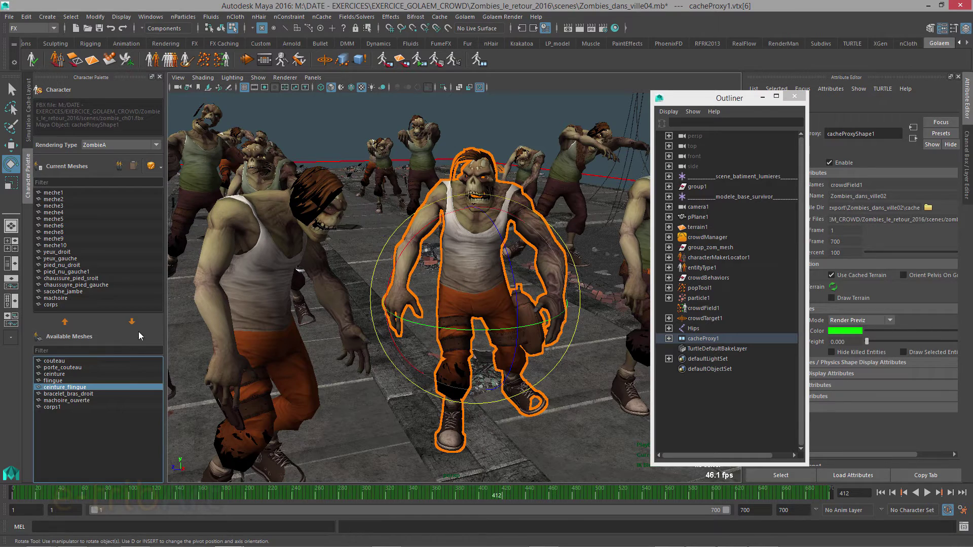
click(69, 324)
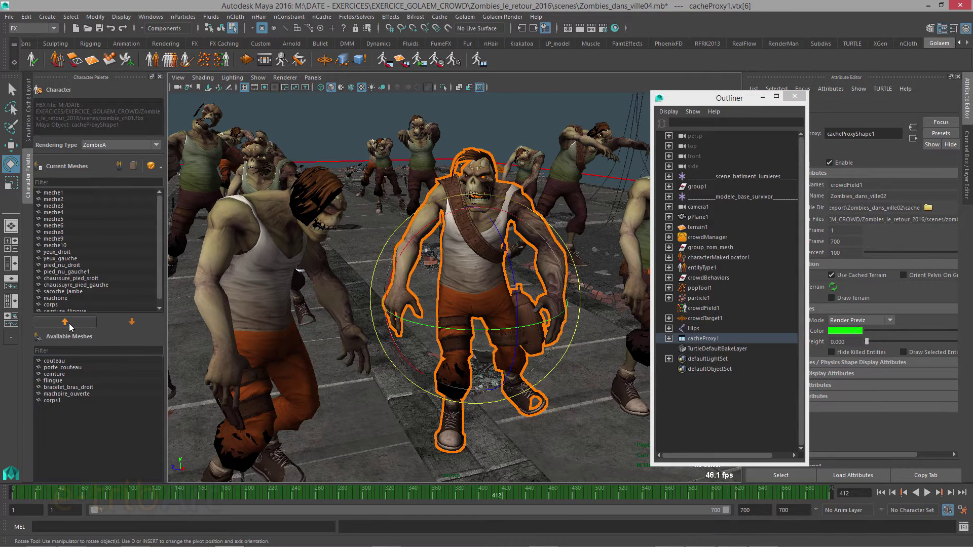
click(51, 381)
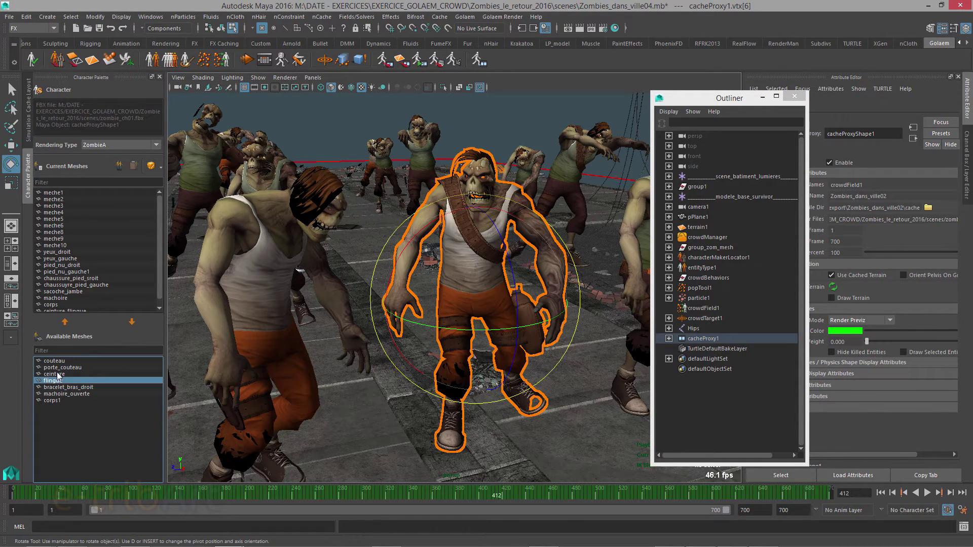
click(65, 324)
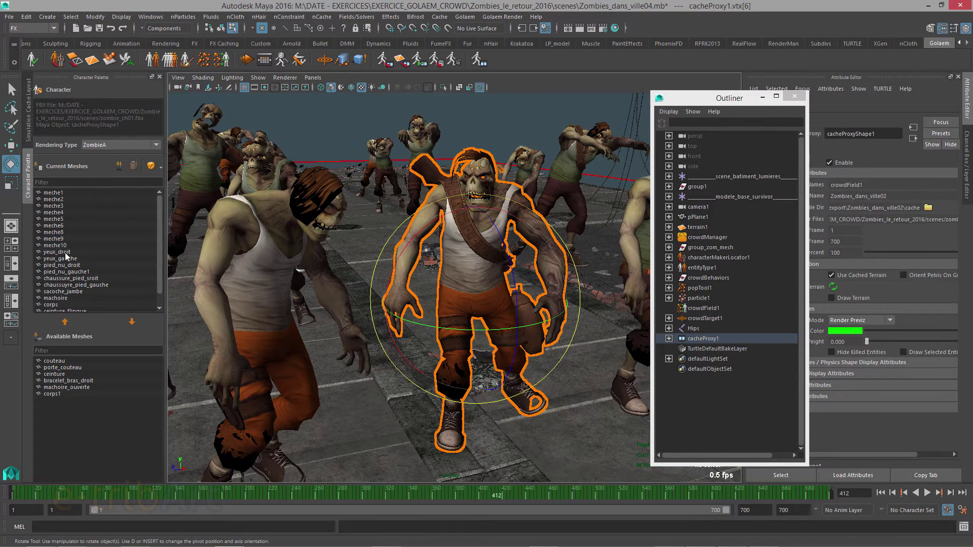
click(65, 252)
click(64, 259)
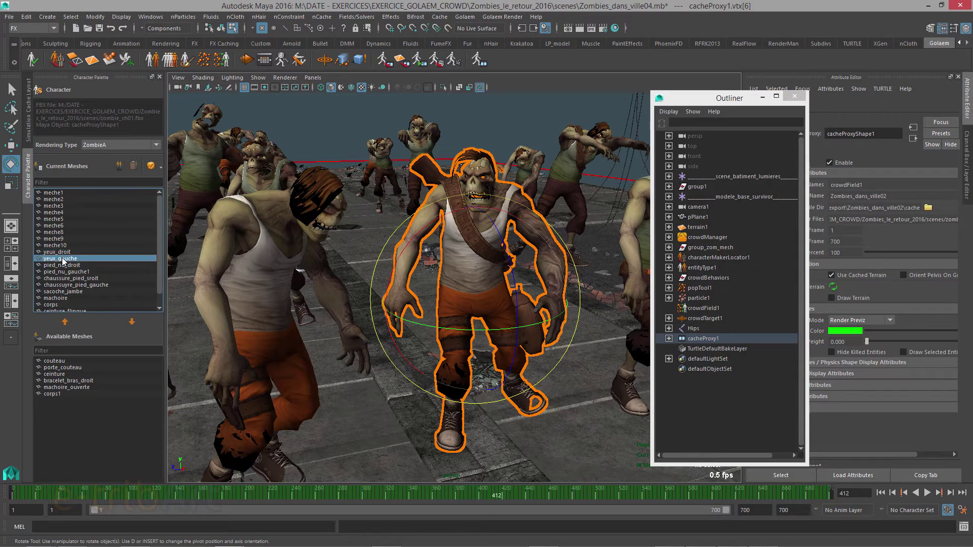
click(63, 253)
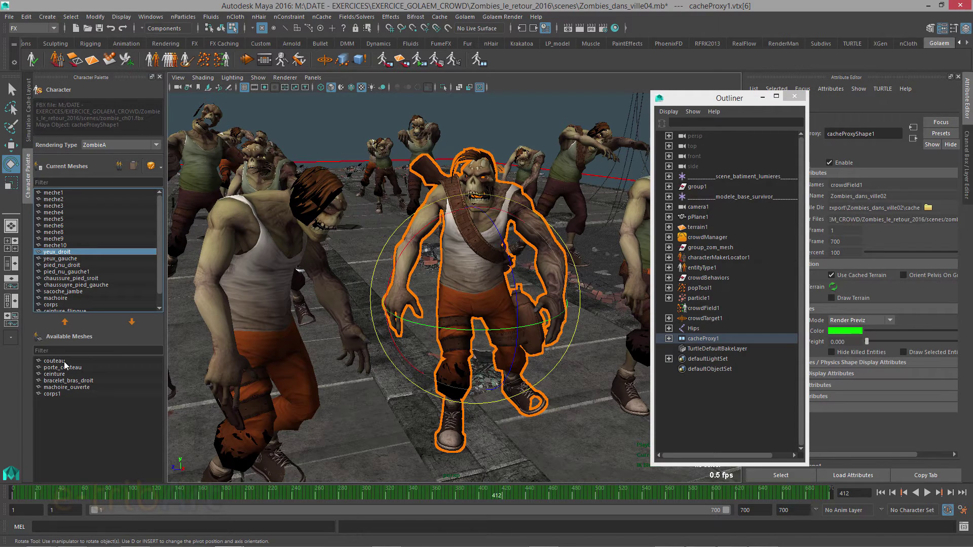
Copy the edited zombie's mesh set and paste it onto the green-shirted zombie beside it, selecting that zombie in component mode
click(454, 293)
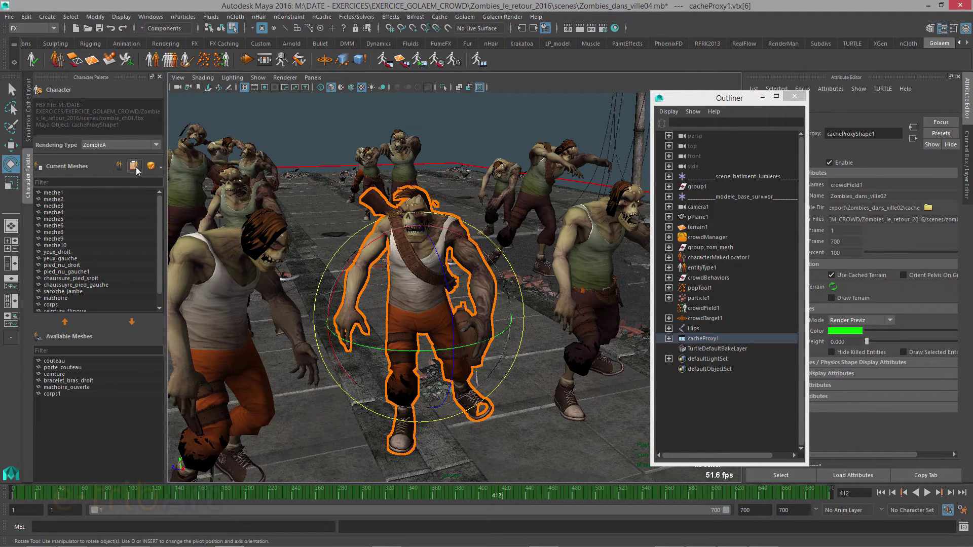
click(615, 272)
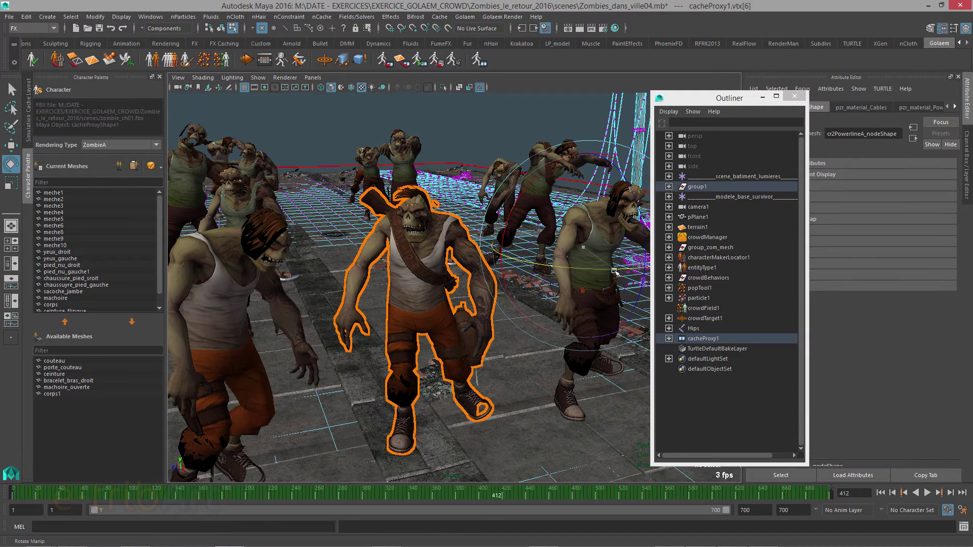
key(F8)
click(581, 277)
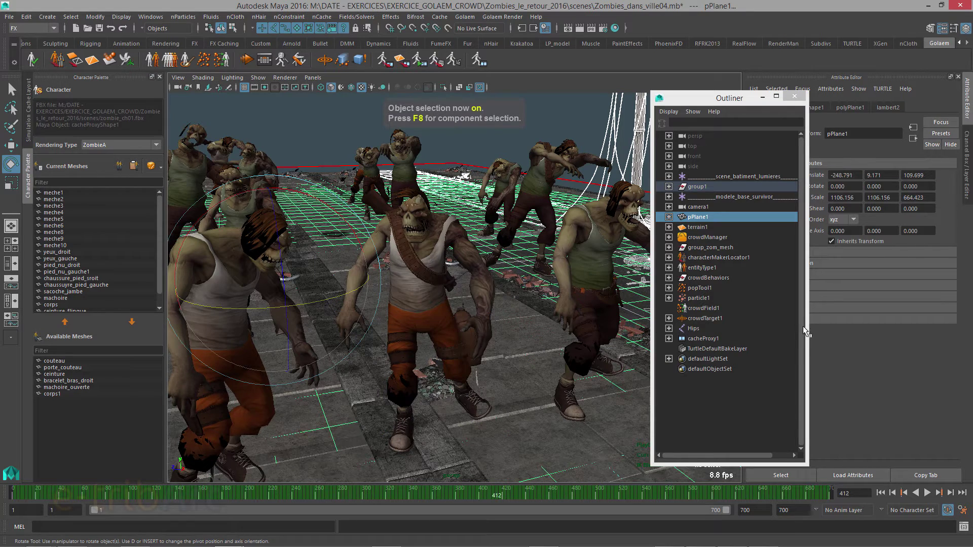
click(718, 338)
key(F8)
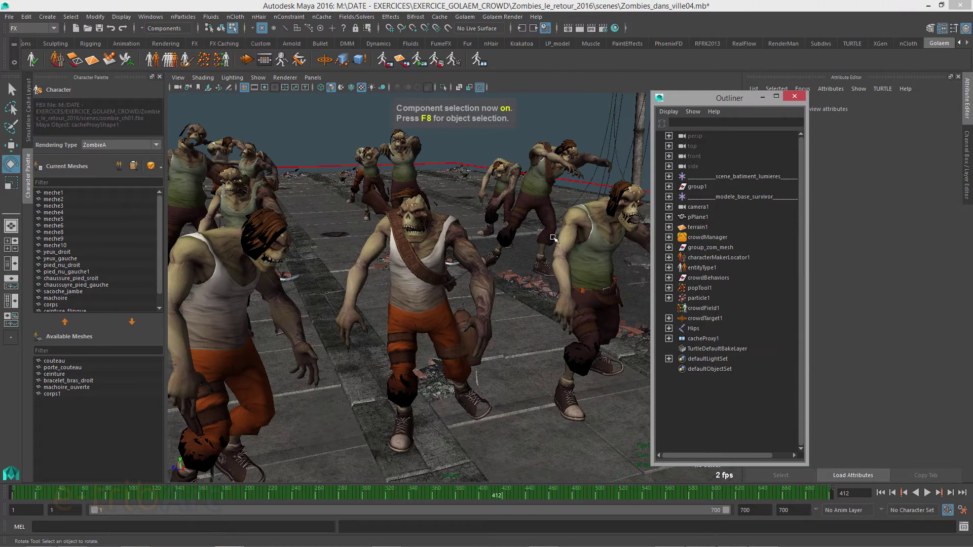
click(621, 317)
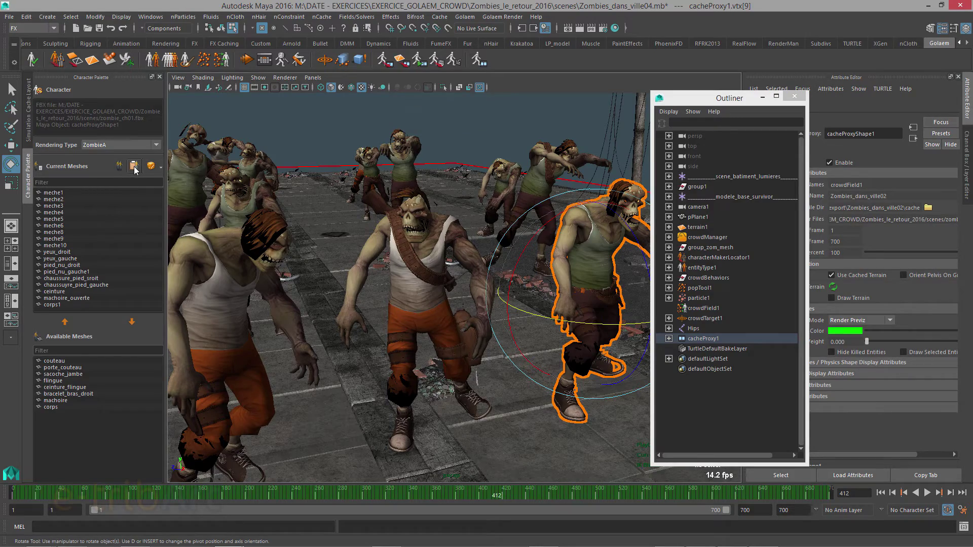
click(135, 166)
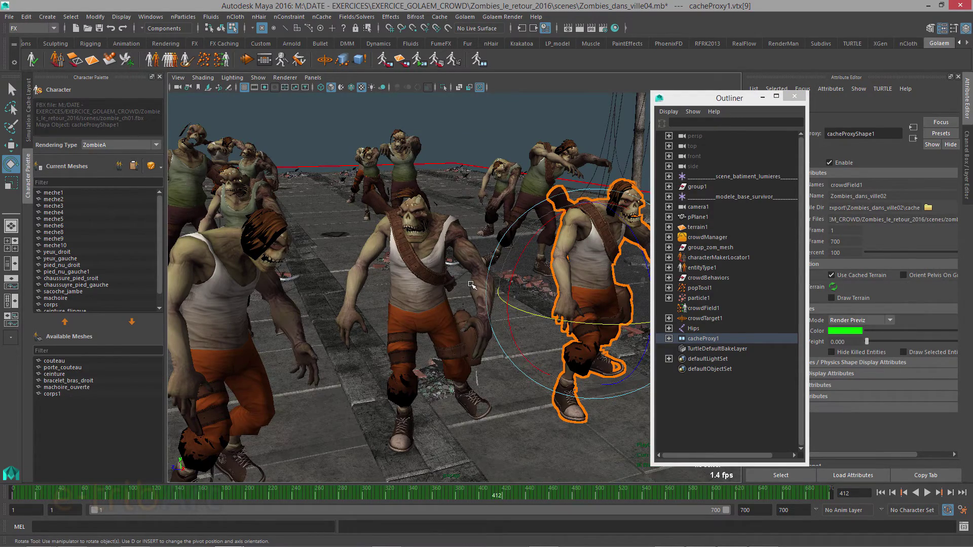
Select the green-shirted zombie with raised arms in the background and try to paste the copied mesh set onto it
alt+drag(472, 286, 463, 288)
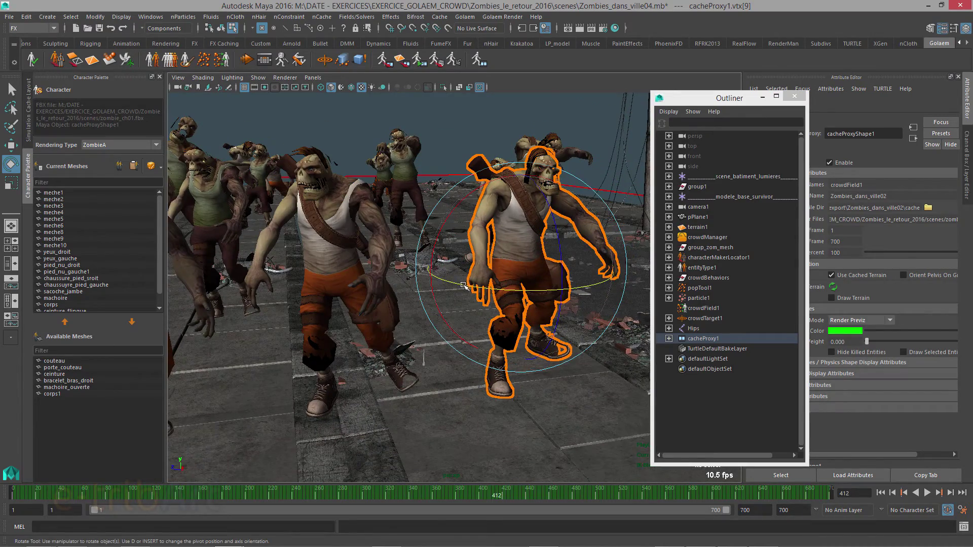
alt+middle_drag(463, 287, 482, 306)
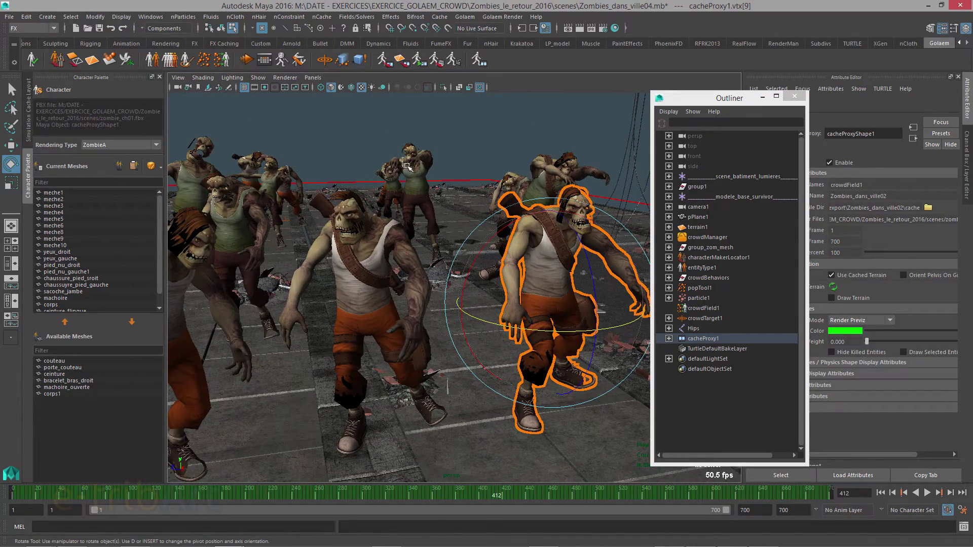
click(423, 197)
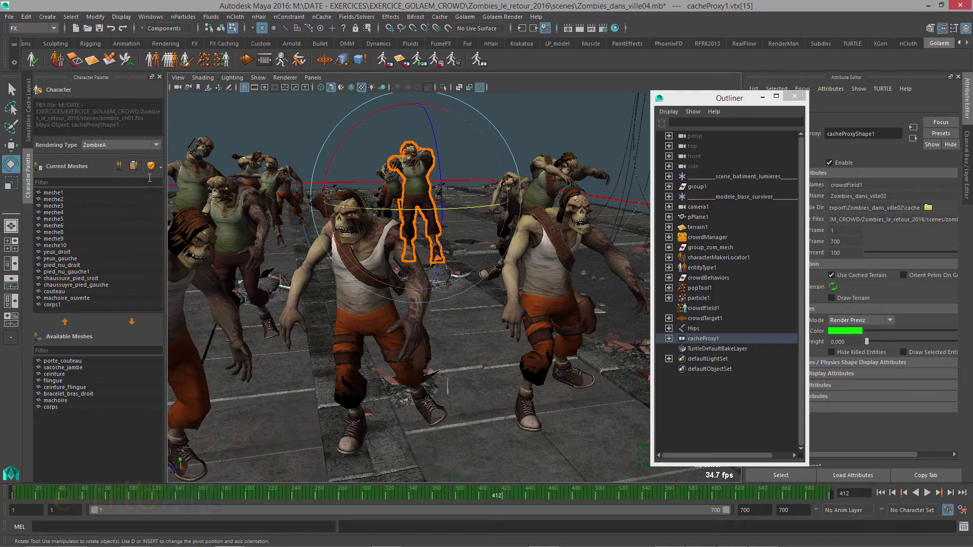
click(135, 169)
alt+drag(420, 284, 431, 316)
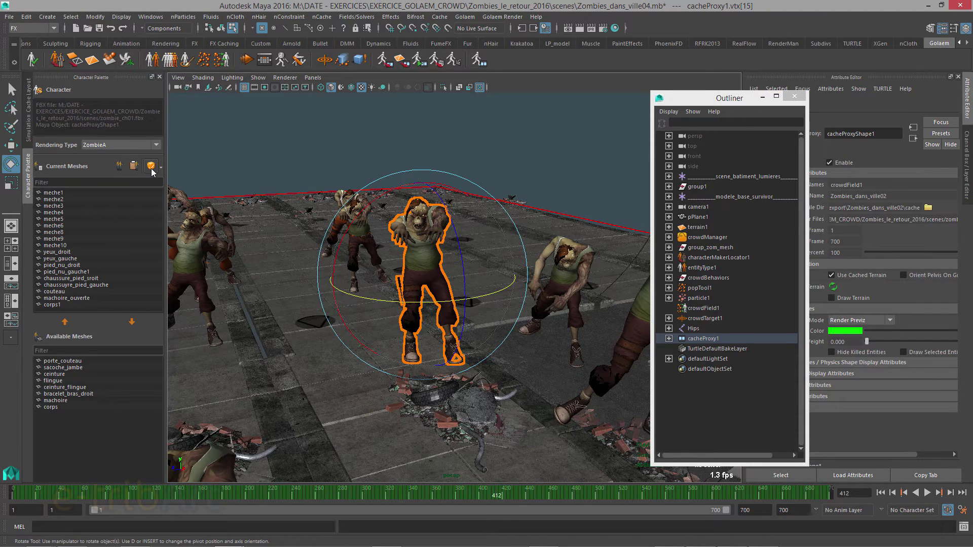
Open the Golaem Character Maker and load zombie_ch01.gcha from the project's scenes folder
click(57, 60)
drag(267, 399, 349, 93)
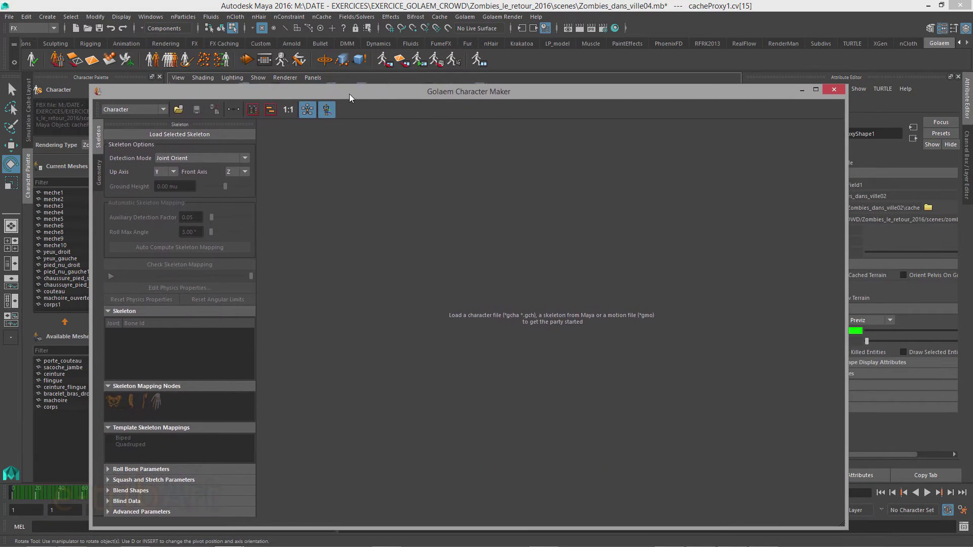
click(179, 107)
click(340, 219)
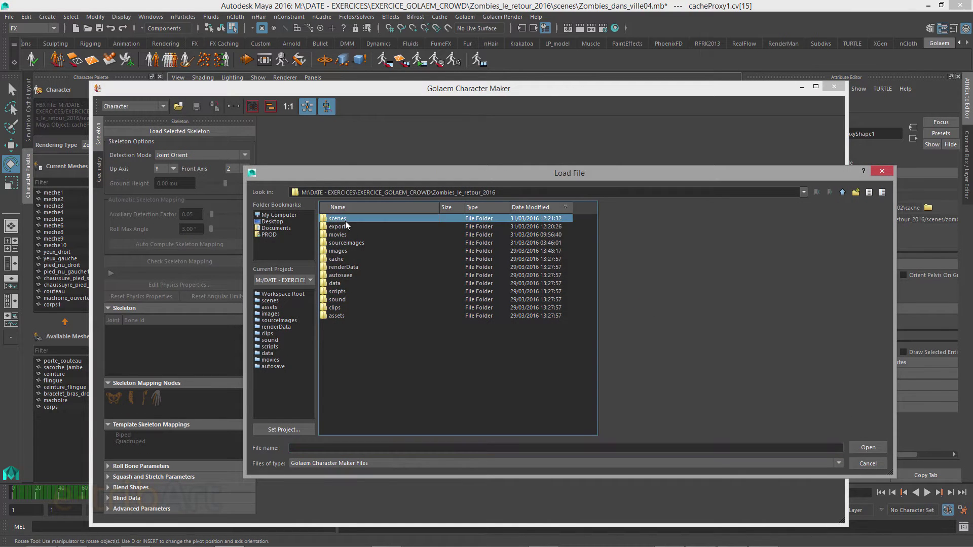
double_click(346, 221)
click(348, 219)
double_click(348, 220)
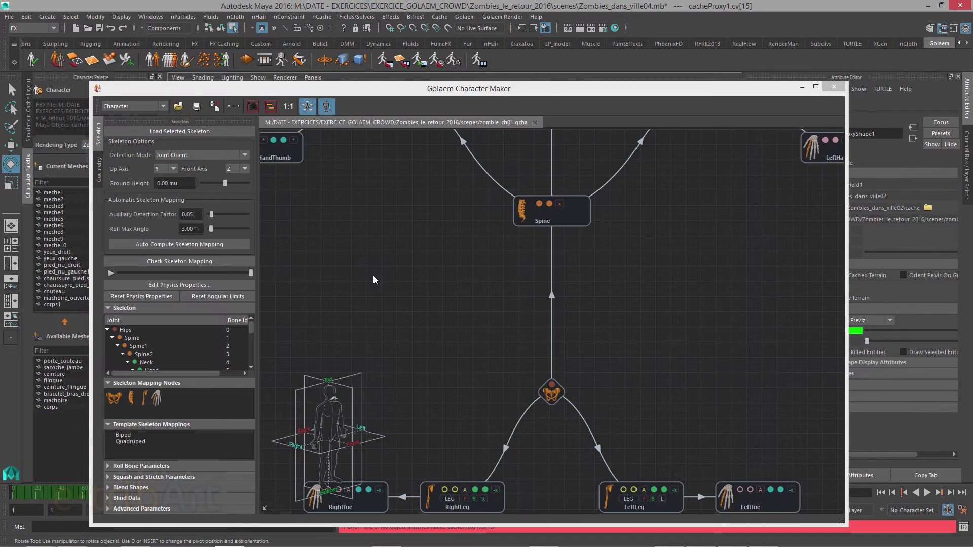
Review the asset weights of the ZombieA rendering type in the character's geometry, and close the Character Maker
click(97, 171)
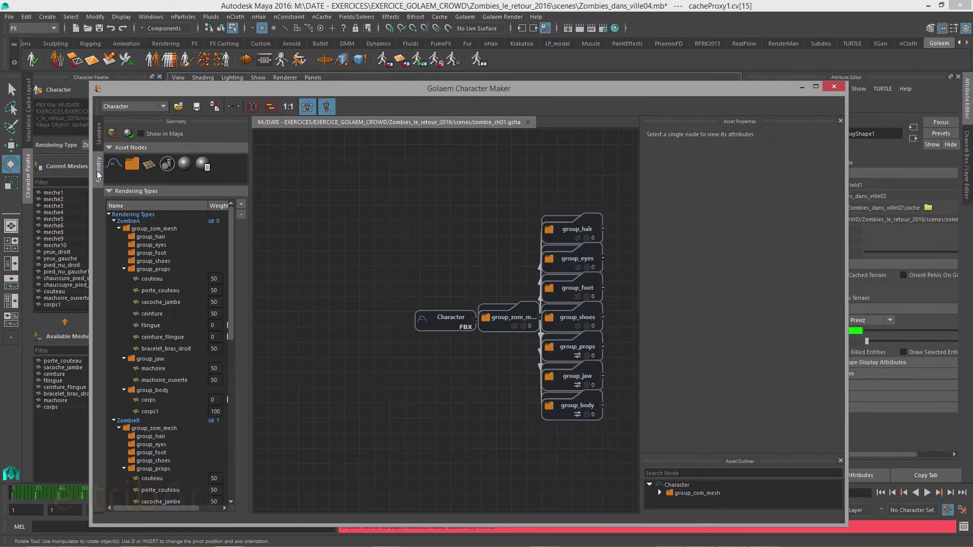
drag(250, 326, 355, 326)
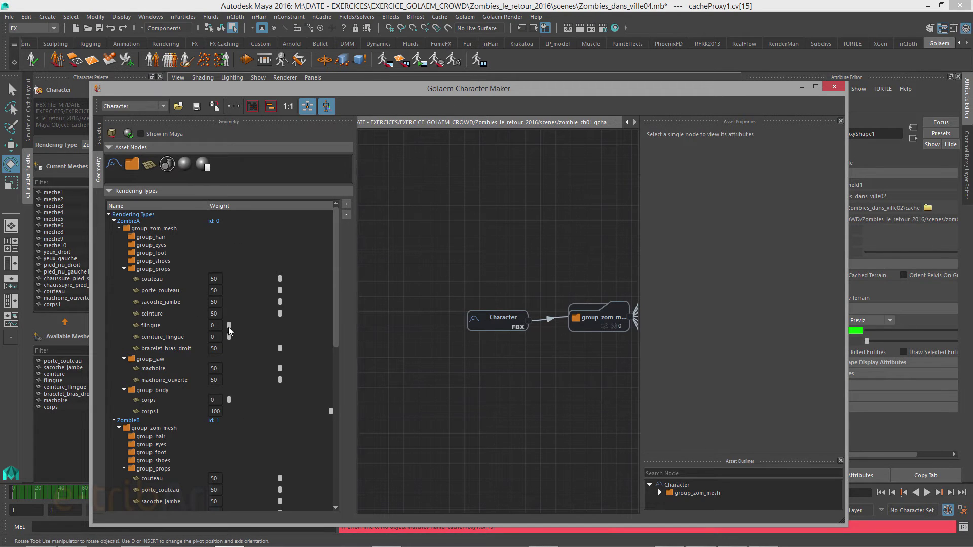
drag(780, 96, 732, 98)
click(786, 89)
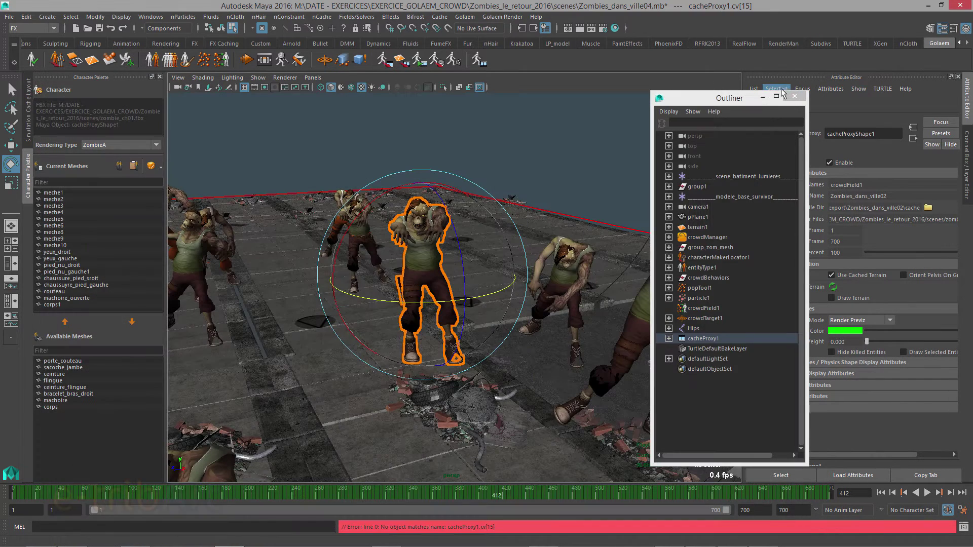
Randomize the raised-arms zombie's current meshes repeatedly until it wears bracelet_bras_droit with machoire_ouverte
click(151, 168)
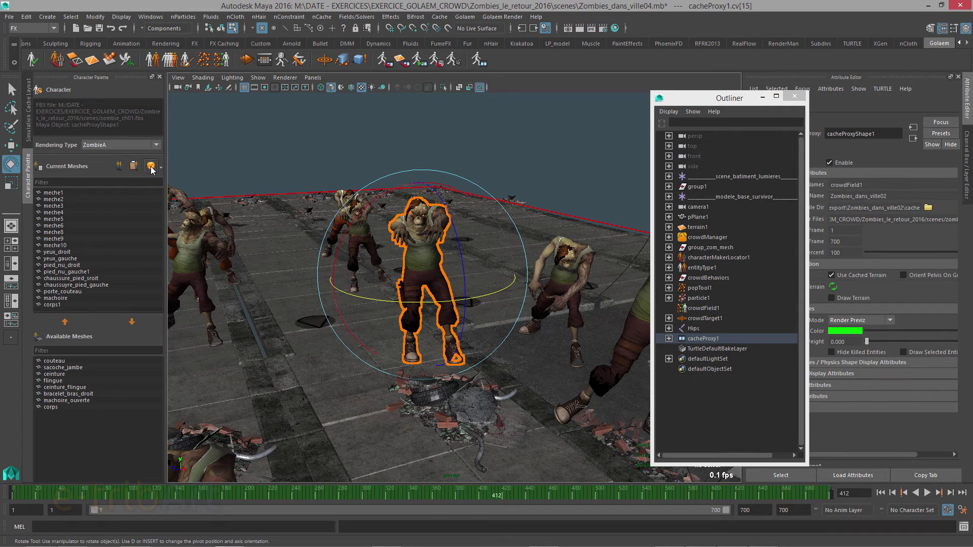
click(152, 168)
click(152, 168)
click(152, 168)
click(152, 167)
click(152, 168)
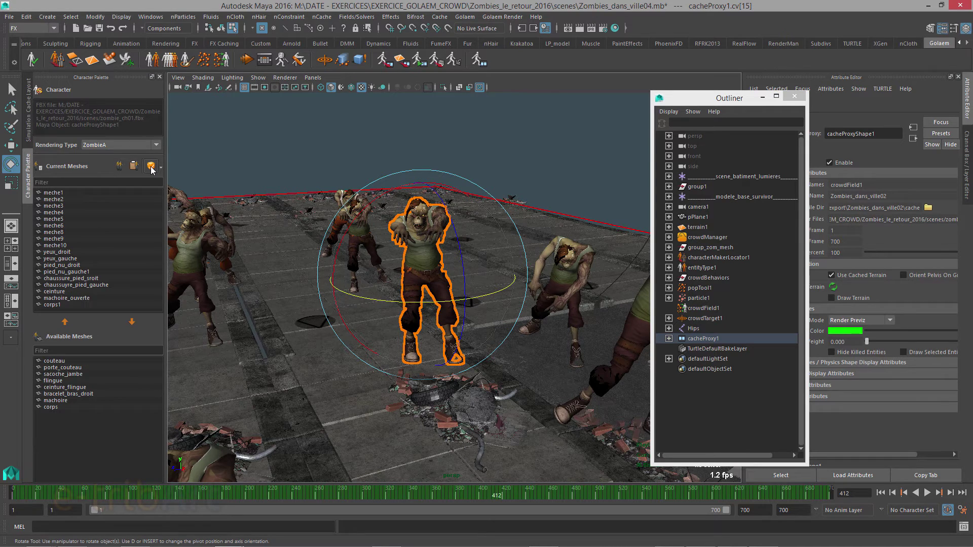
click(151, 167)
click(152, 168)
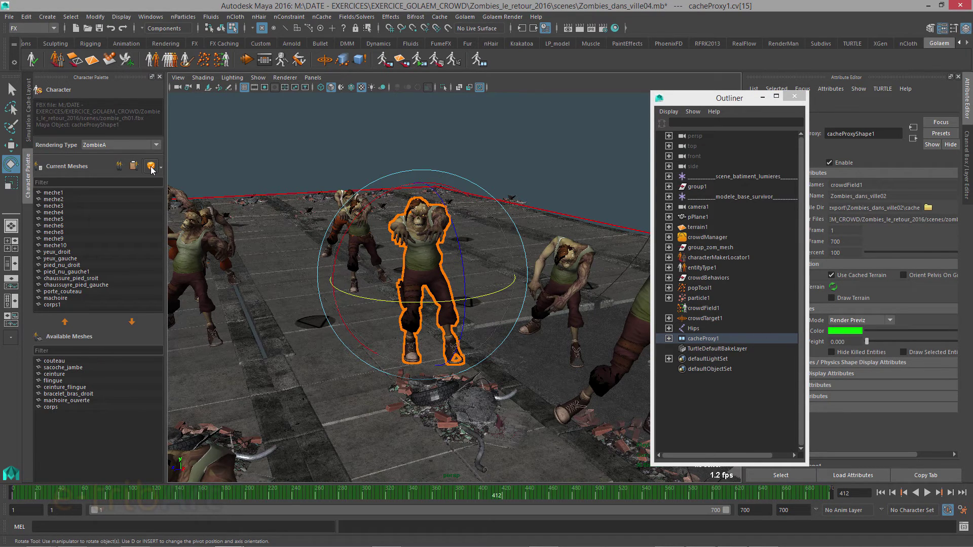
click(152, 168)
click(152, 168)
click(152, 168)
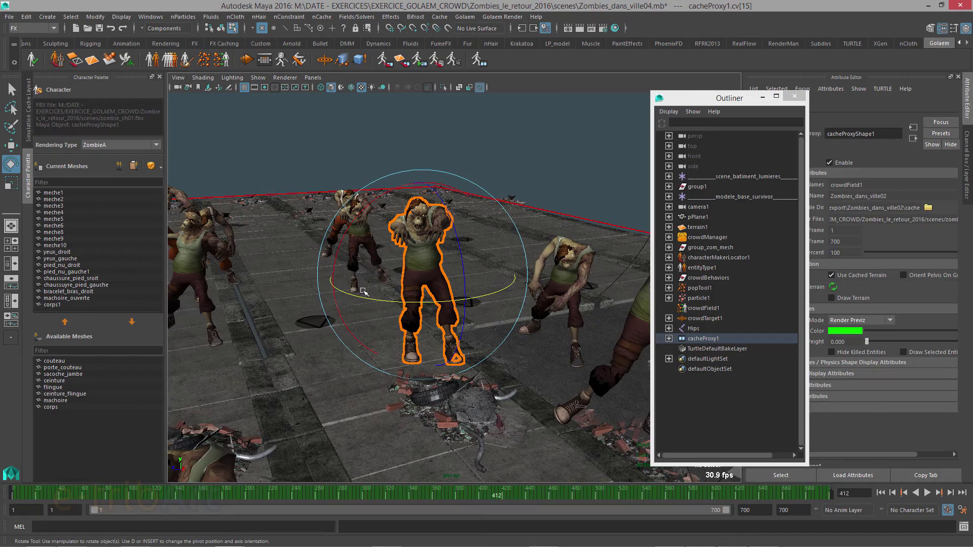
Examine the zombie crowd at frame 412 from several angles and distances, comparing the individual zombies' mesh variations
scroll(407, 293, down, 3)
scroll(409, 303, down, 2)
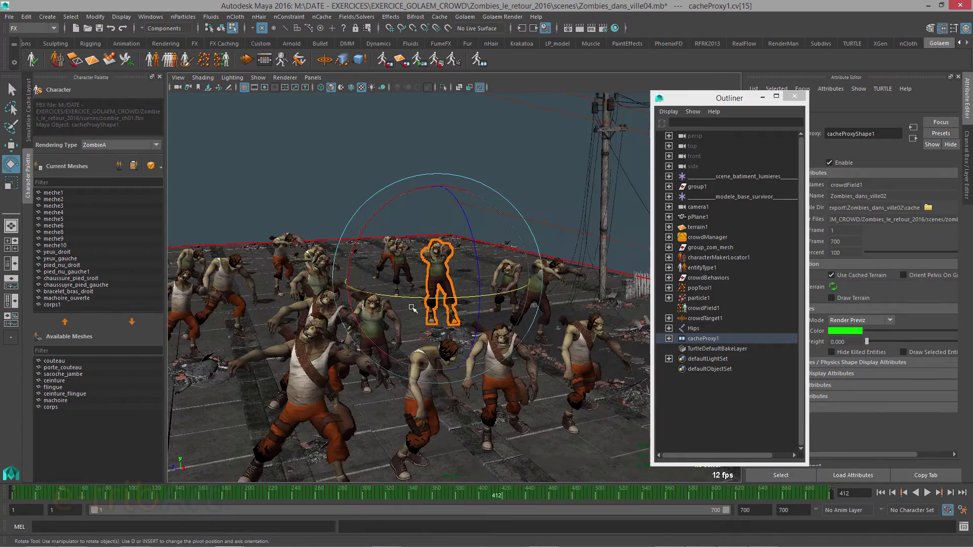
alt+drag(412, 308, 391, 285)
scroll(413, 314, up, 2)
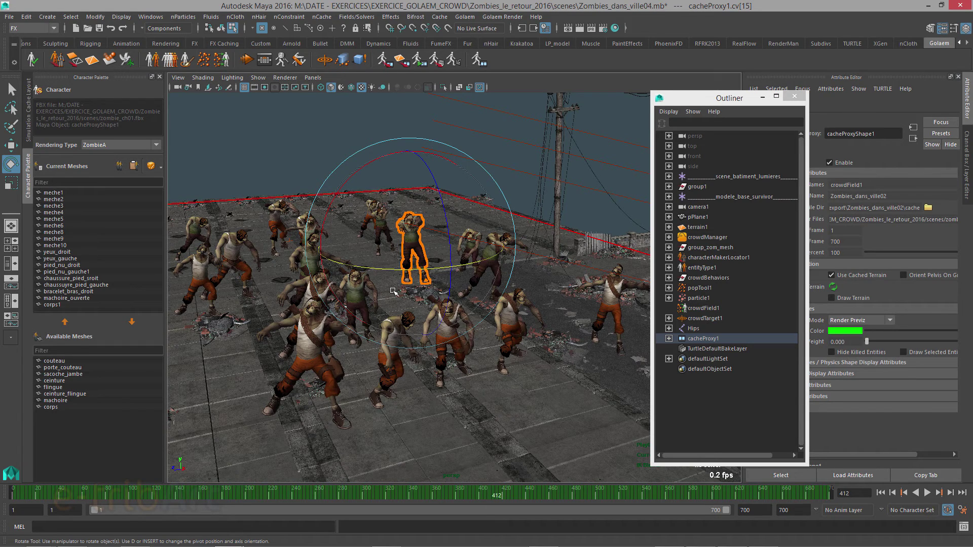
alt+drag(428, 285, 448, 306)
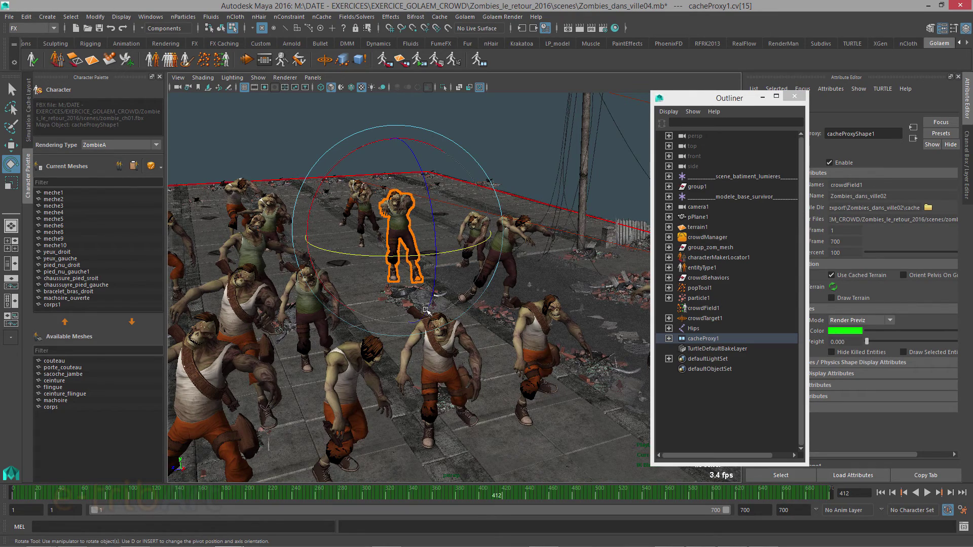
alt+drag(452, 354, 417, 338)
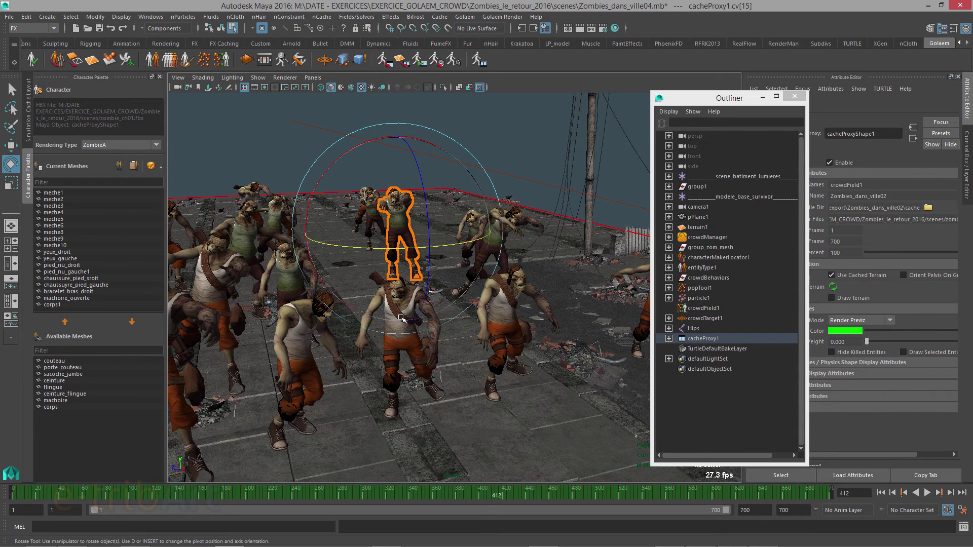
alt+drag(400, 318, 392, 318)
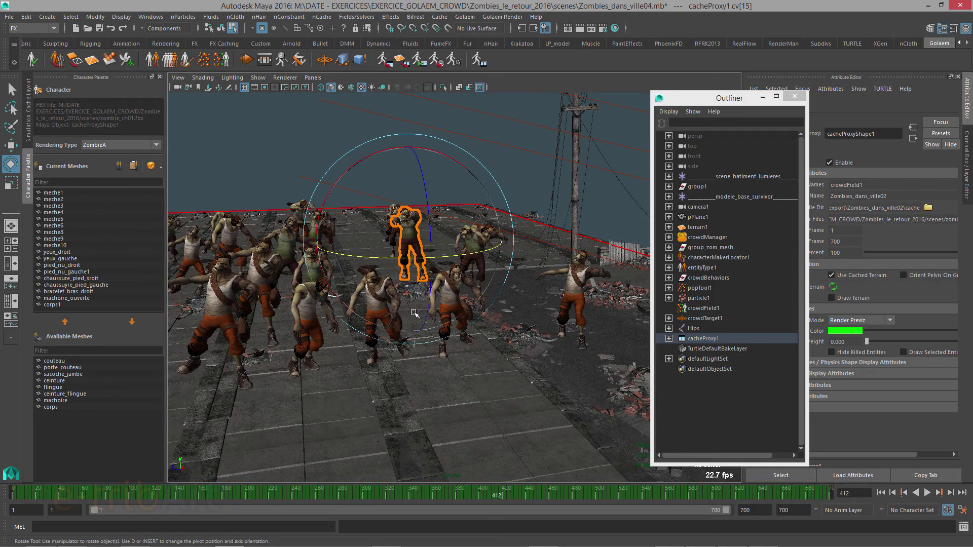
mouse_move(414, 314)
alt+mouse_down()
mouse_move(439, 321)
mouse_move(424, 307)
alt+mouse_up()
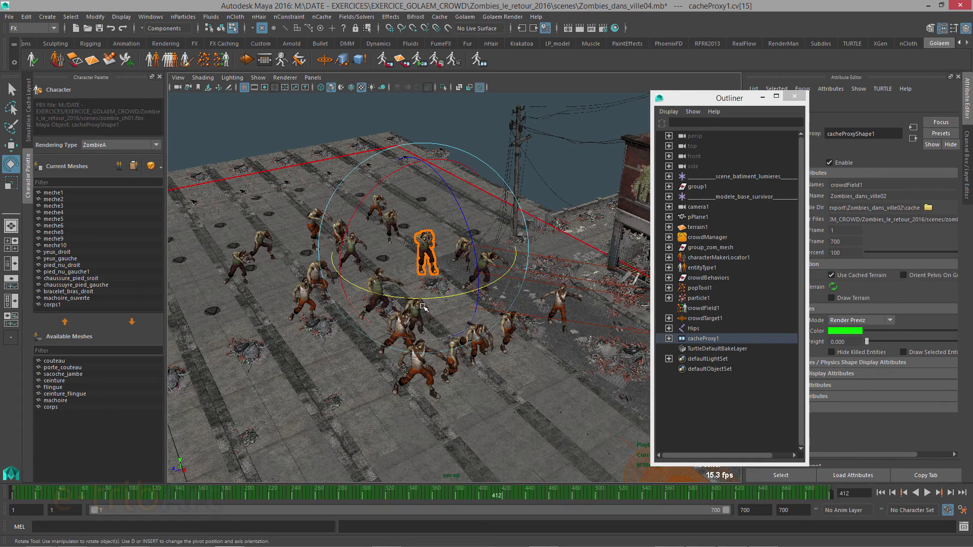
alt+drag(434, 310, 467, 308)
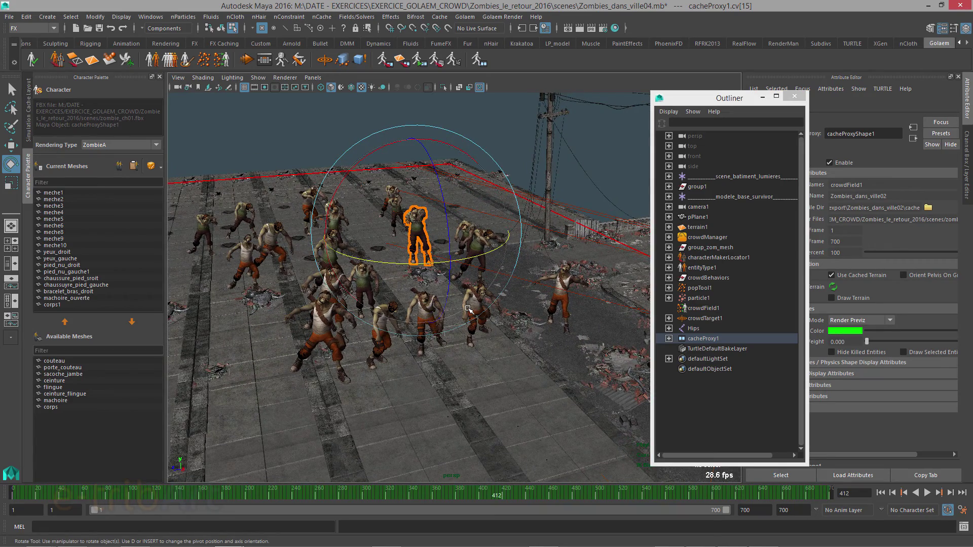